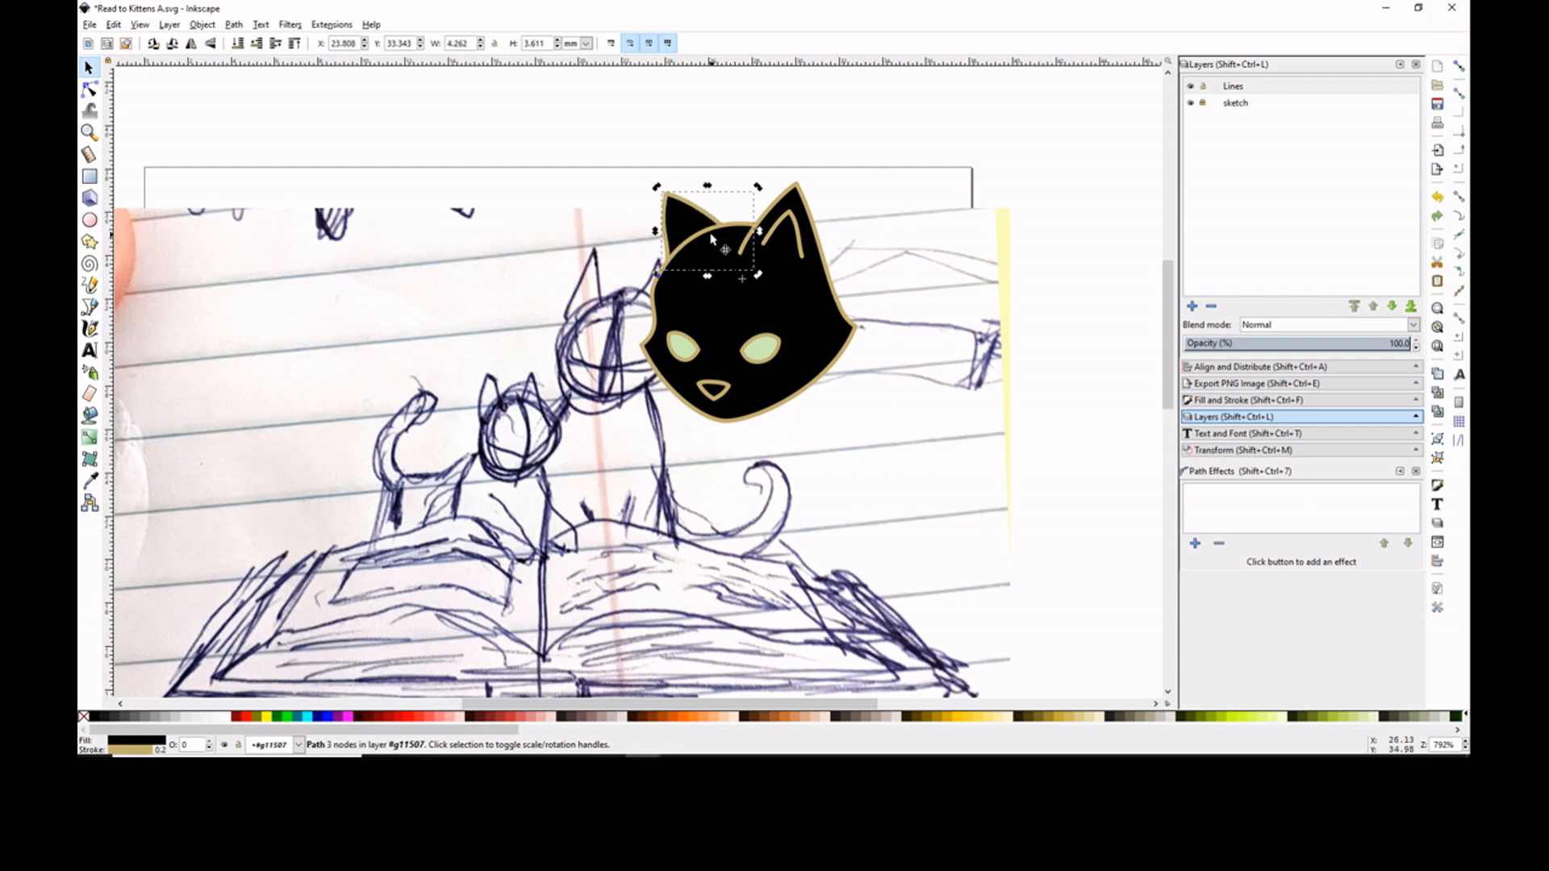
- Move all parts of the cat head over the larger cat's head in the sketch
key("minus")
left_click(721, 181)
left_click_drag(611, 212, 909, 415)
left_click(671, 273)
left_click(688, 279)
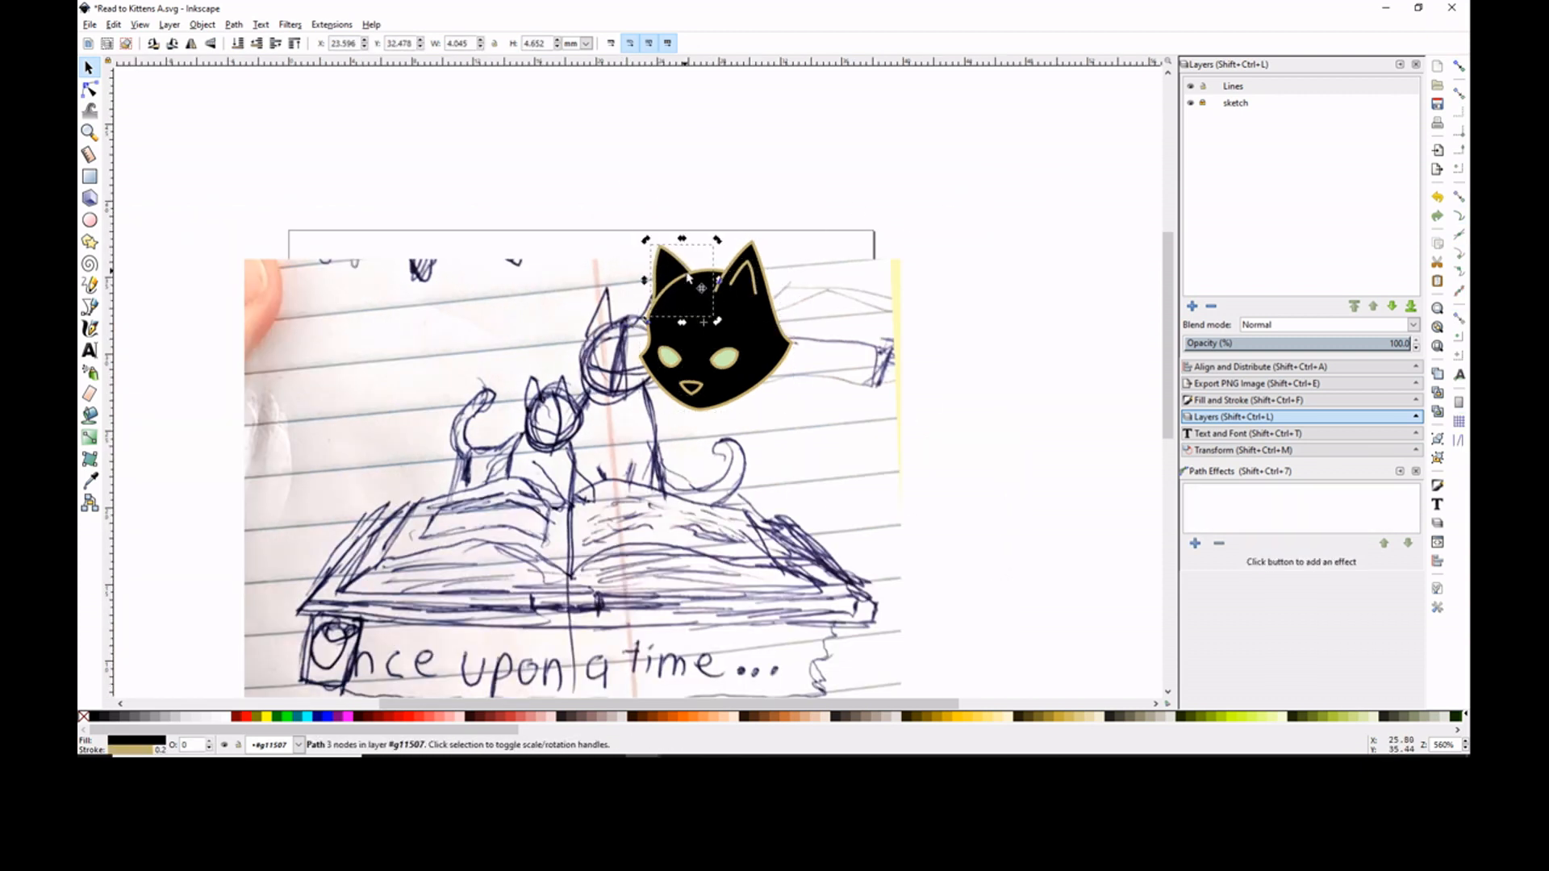
left_click(712, 190)
left_click_drag(618, 202, 818, 431)
left_click_drag(662, 275, 589, 266)
- Duplicate the cat head, flip the copy horizontally and place it at a smaller size over the kitten's head
right_click(587, 266)
left_click(626, 577)
key("ctrl+d")
key("h")
mouse_move(626, 329)
left_mouse_down()
mouse_move(539, 373)
mouse_move(586, 397)
mouse_move(626, 359)
left_mouse_up()
left_click(952, 291)
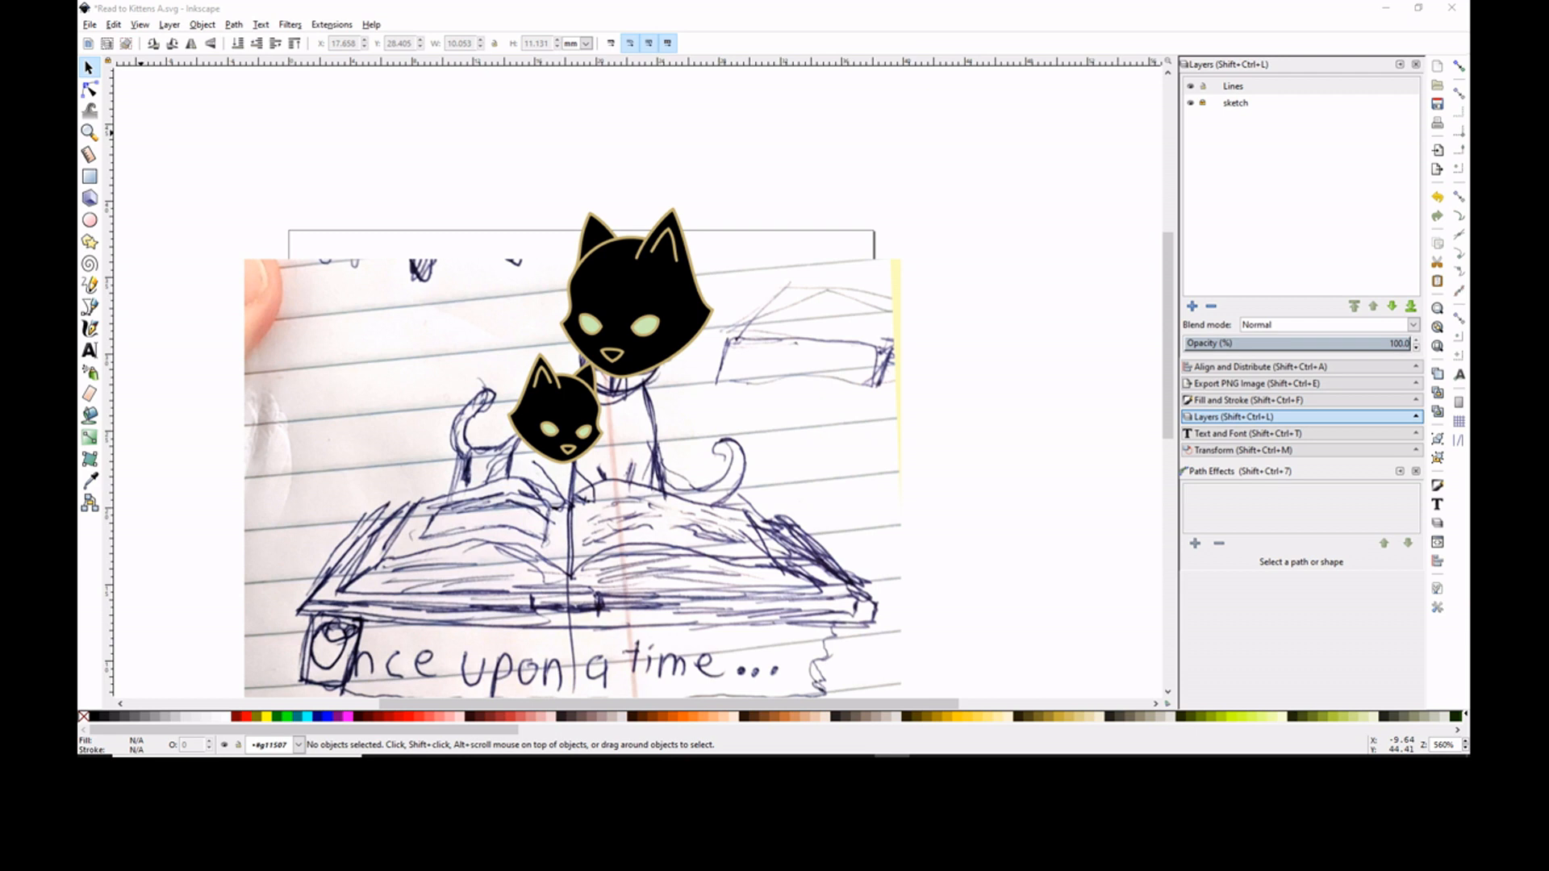
- Draw the larger cat's front leg freehand, adjust its upper end node and give it a flat black fill
key("p")
left_click_drag(689, 407, 637, 528)
left_click(89, 90)
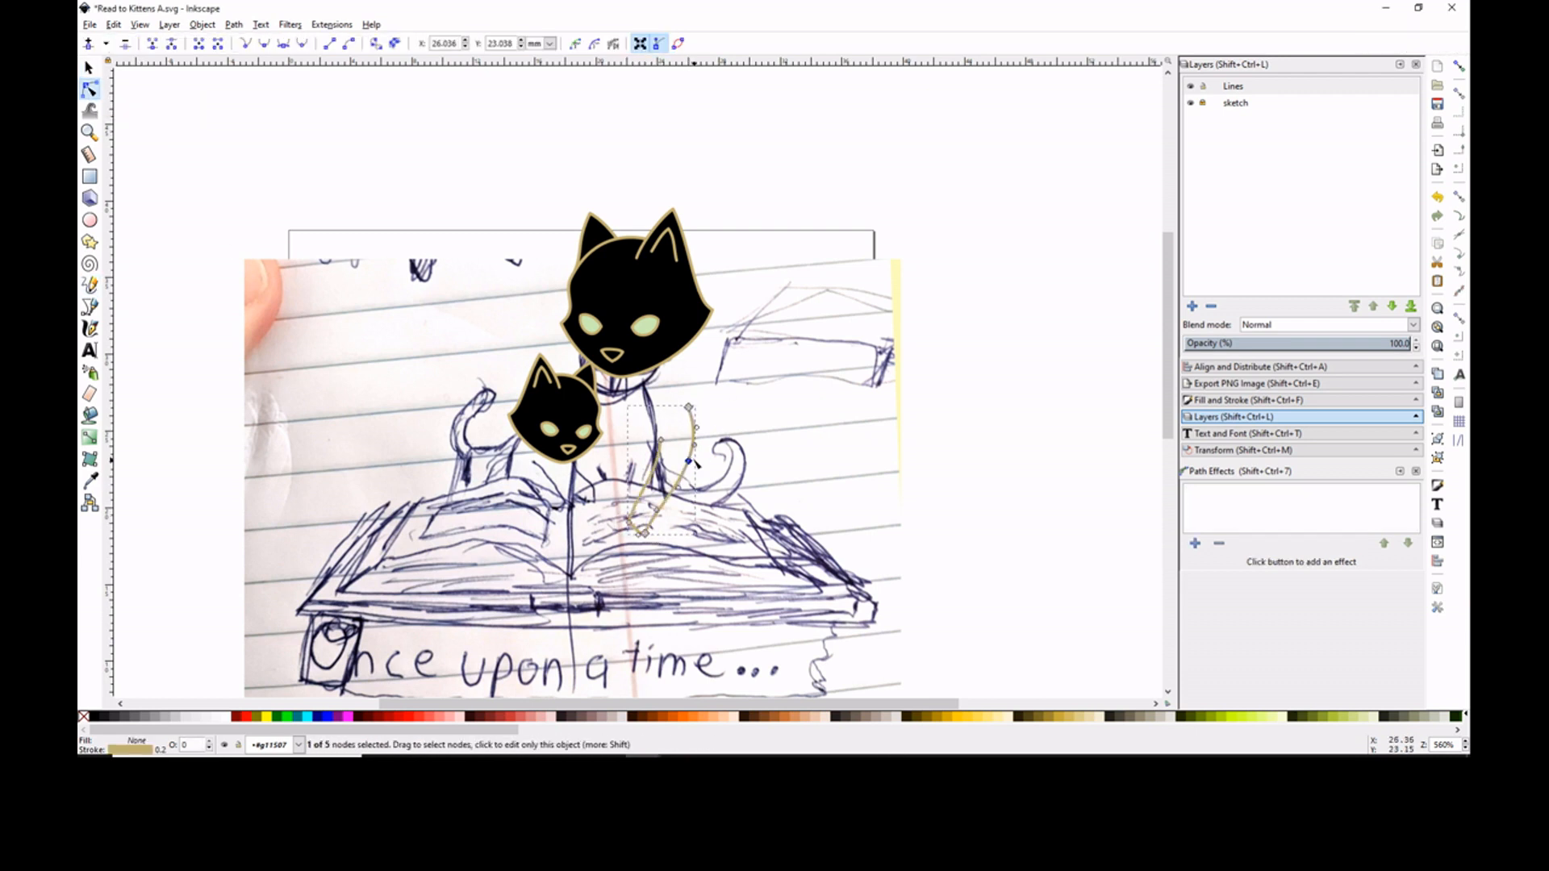
left_click_drag(689, 407, 700, 391)
left_click(1248, 401)
left_click(1221, 112)
- Trace the upper curves of the open book's two pages freehand, meeting at the spine
left_click(90, 284)
left_click_drag(389, 505, 572, 504)
mouse_move(571, 504)
left_mouse_down()
mouse_move(752, 515)
mouse_move(786, 536)
left_mouse_up()
- Trace the larger cat's rounded body, fill it with flat black and add freehand leg lines on its chest
left_click(687, 321)
key("n")
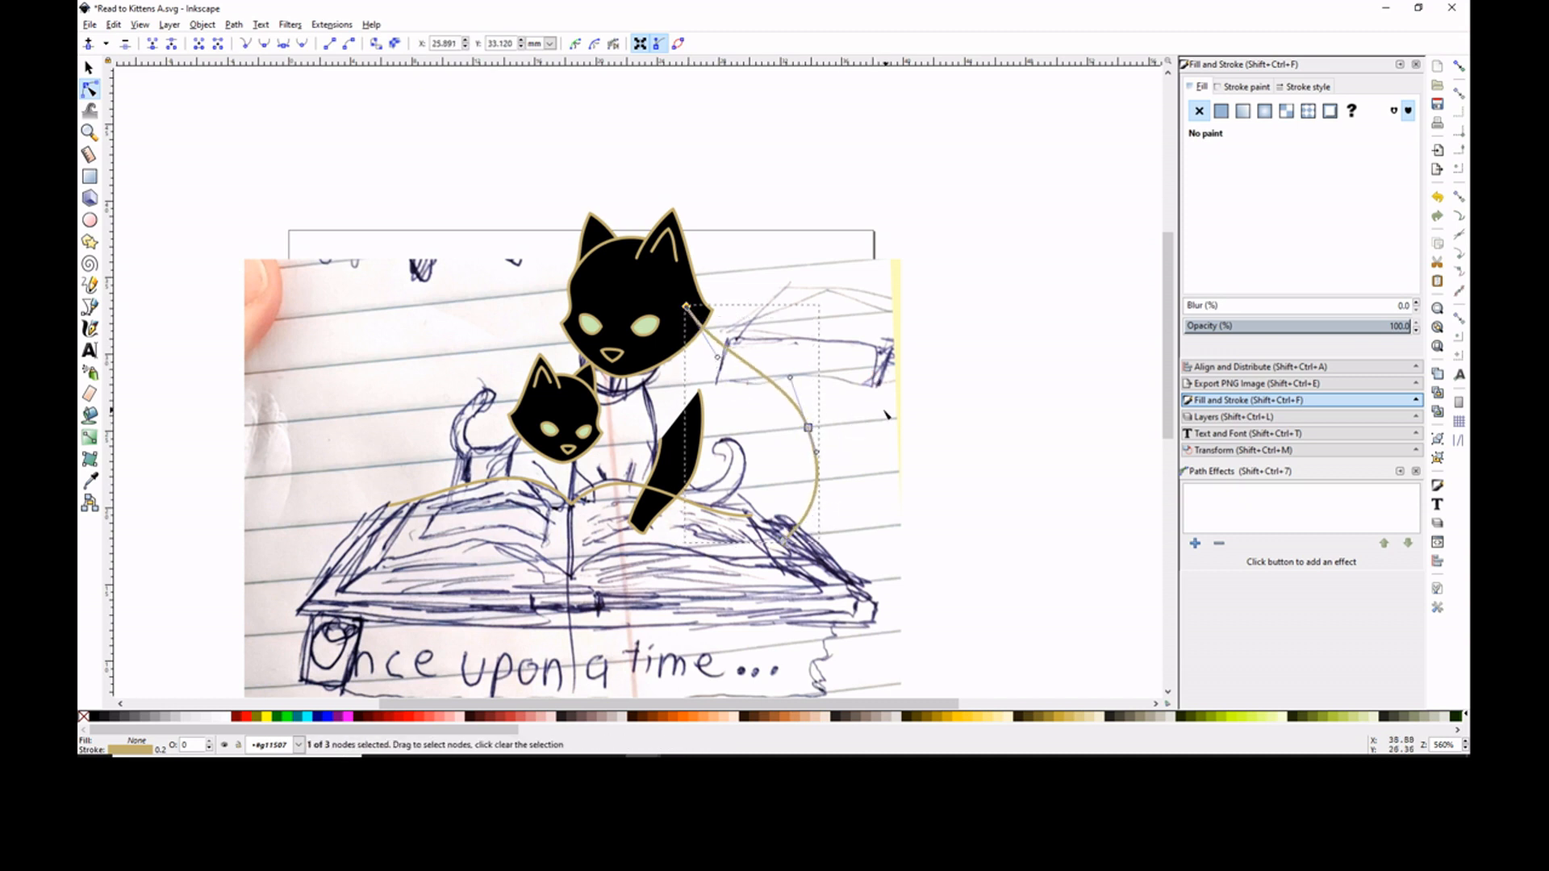
key("p")
left_click(1220, 111)
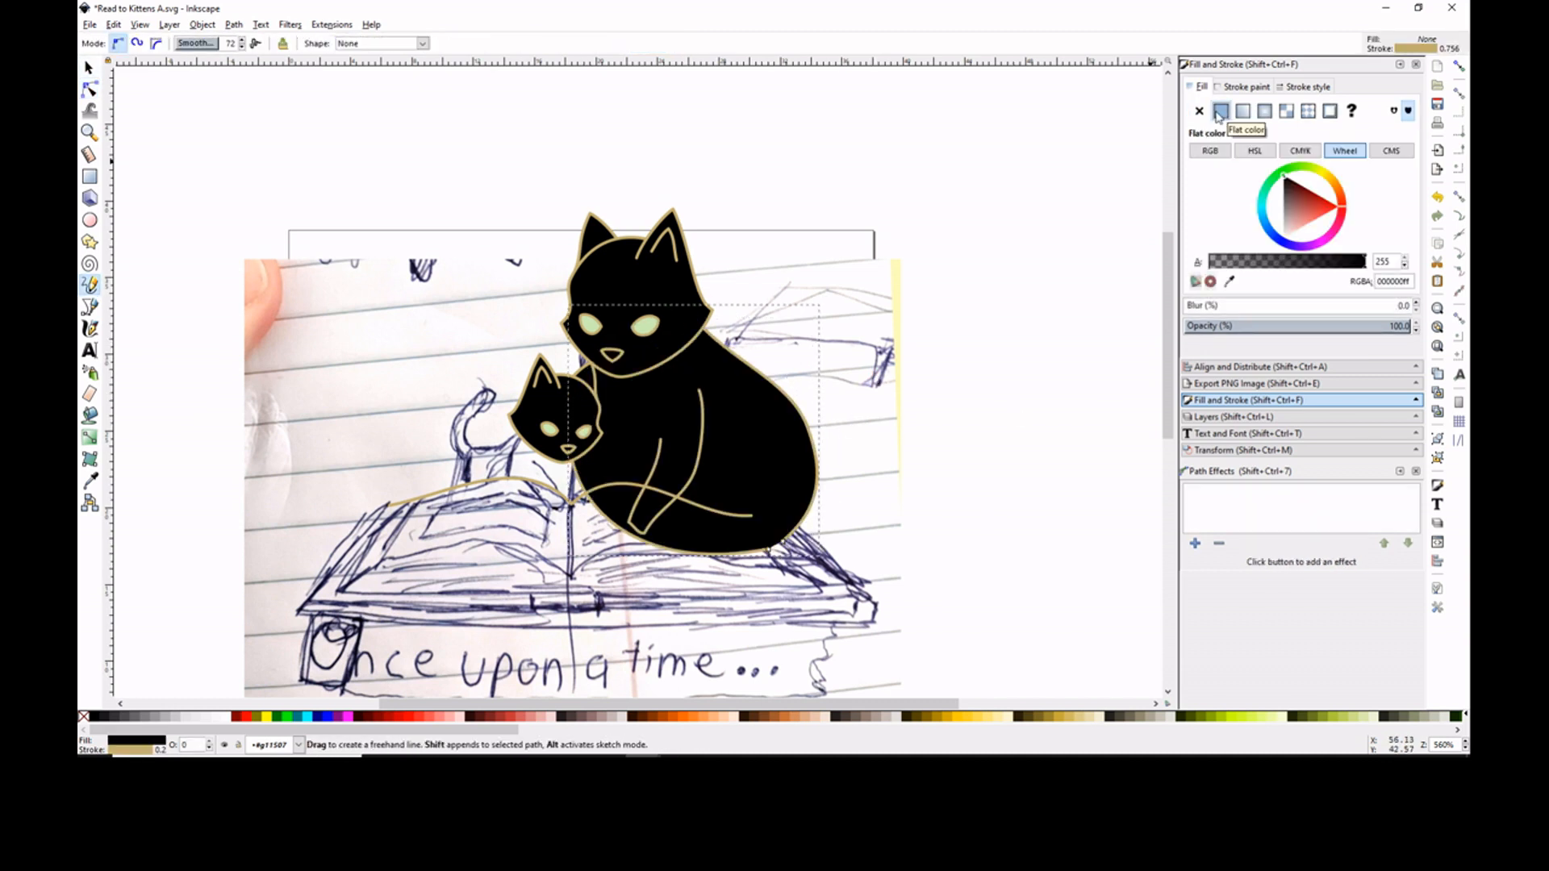
mouse_move(663, 441)
left_mouse_down()
mouse_move(625, 427)
mouse_move(600, 469)
mouse_move(606, 500)
left_mouse_up()
left_click(88, 68)
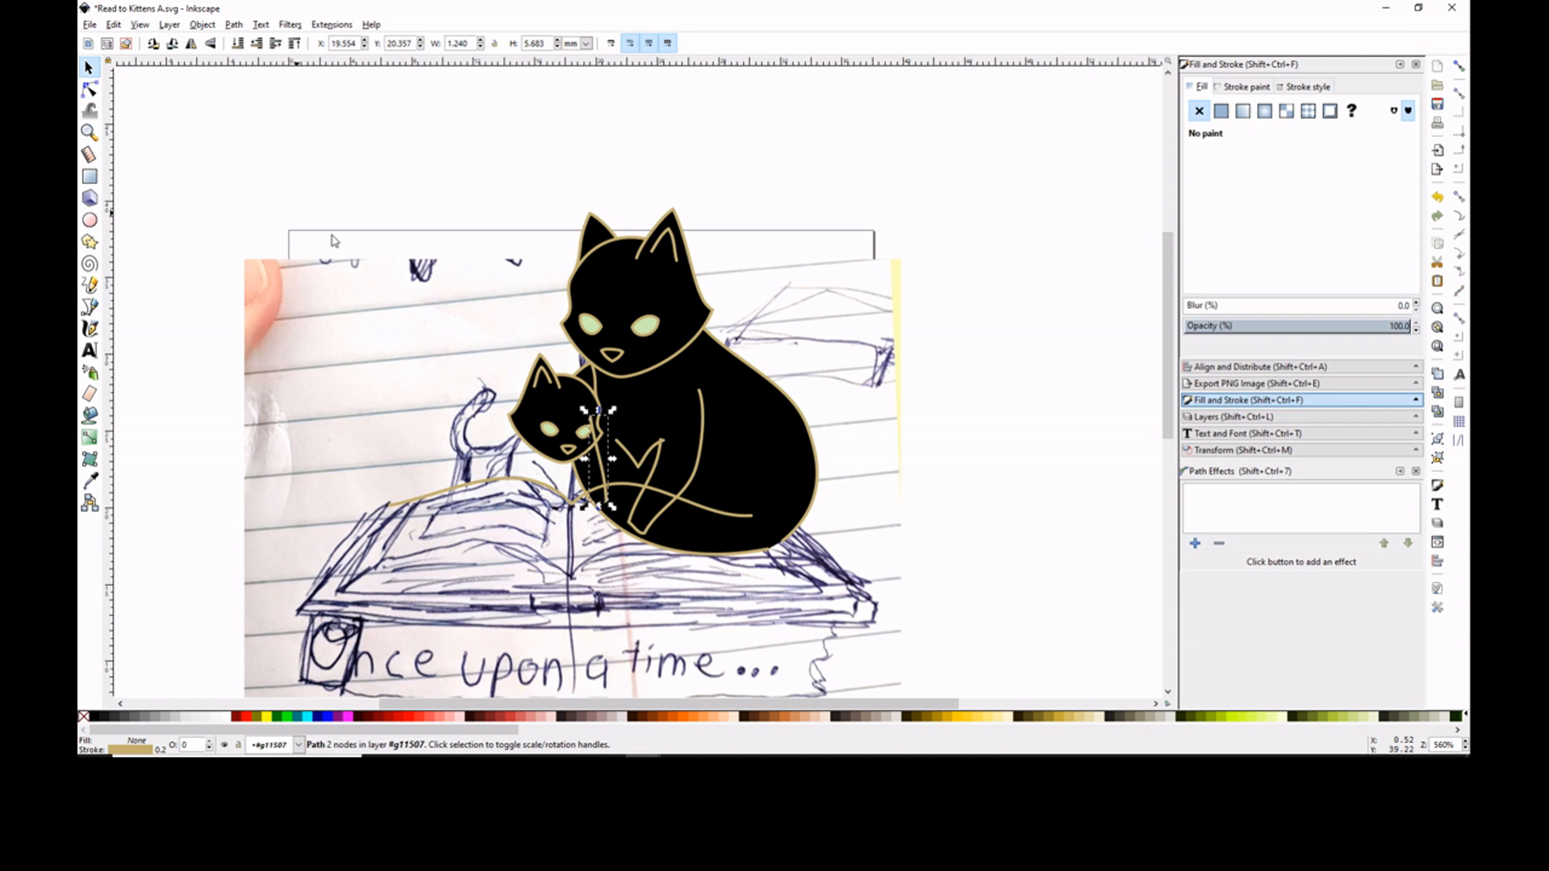
- Reshape the larger cat's body outline by adjusting the nodes along its chest, back and base
left_click(637, 403)
key("n")
left_click(593, 378)
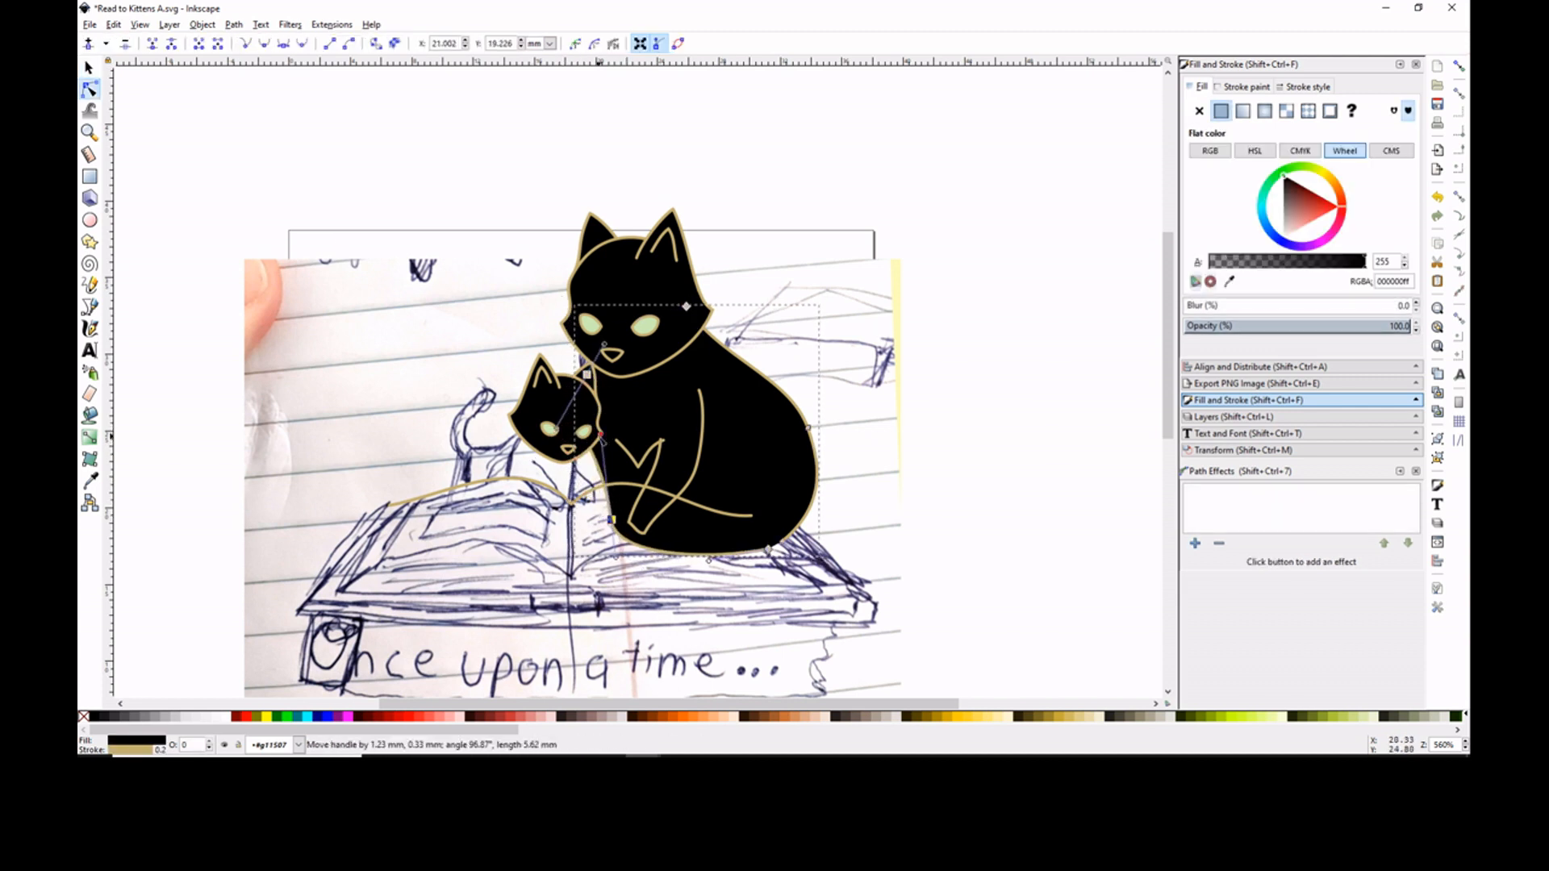
left_click_drag(807, 427, 788, 393)
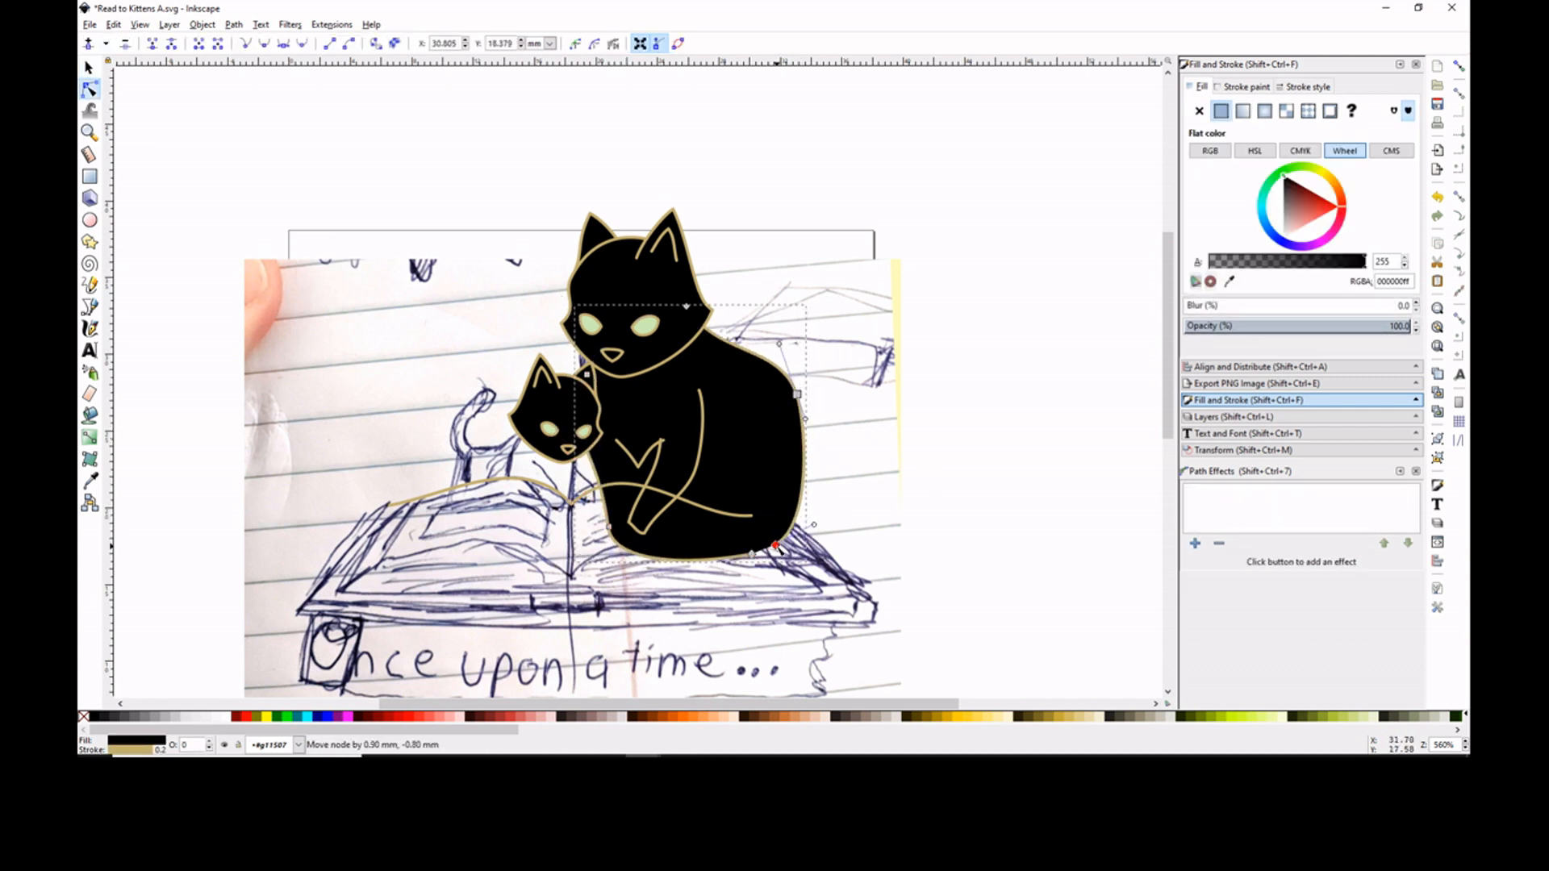
key("Escape")
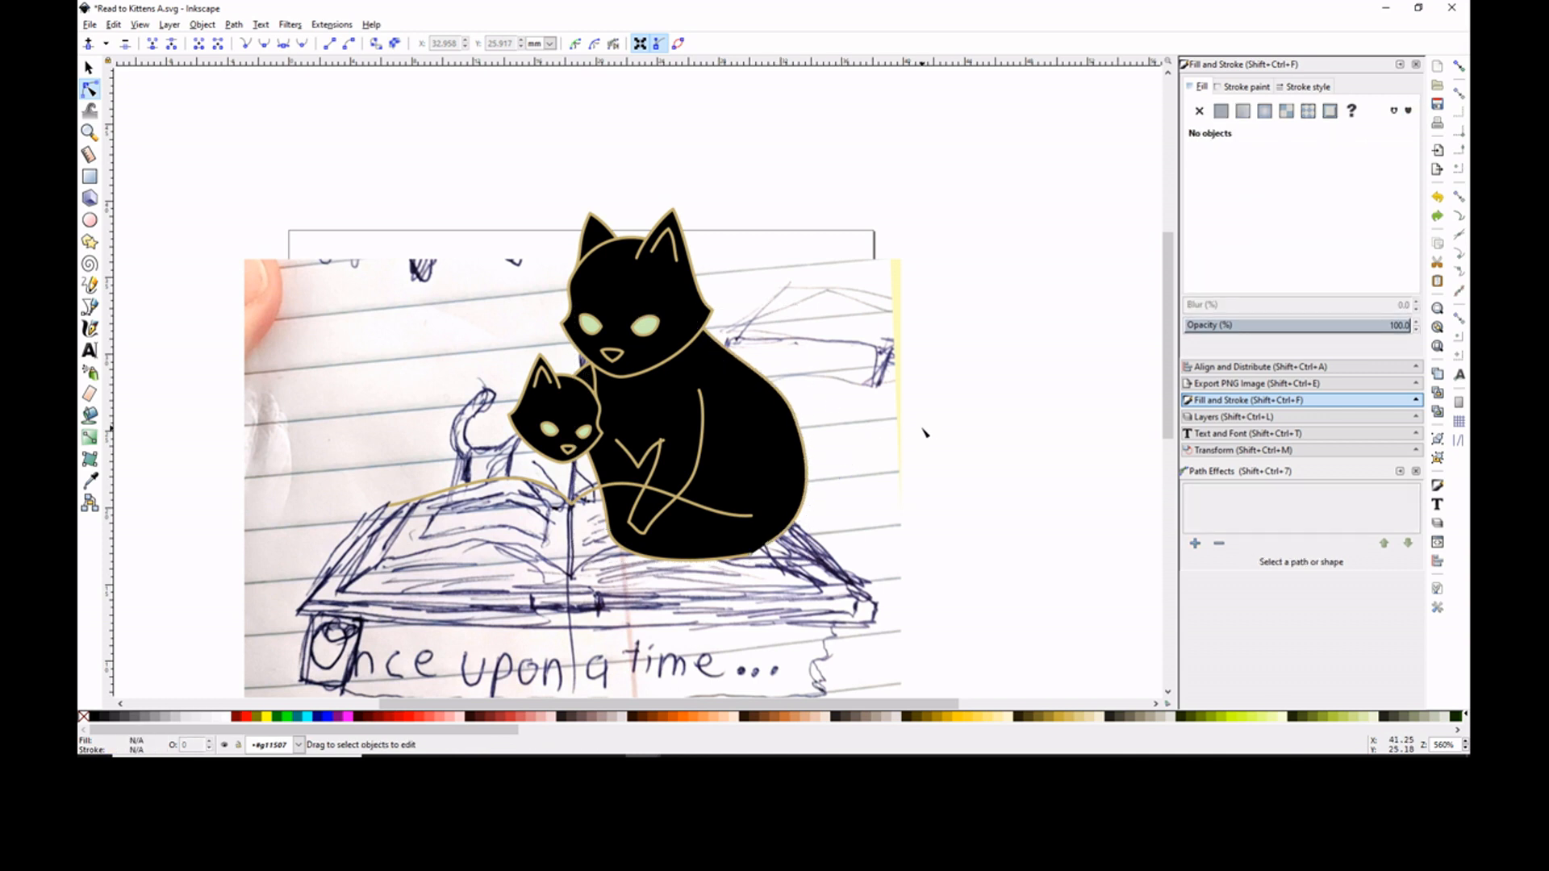
- Draw the kitten's body, tail and front leg freehand and give them a flat black fill
key("p")
mouse_move(571, 482)
left_mouse_down()
mouse_move(484, 487)
mouse_move(563, 495)
mouse_move(514, 476)
left_mouse_up()
left_click(1222, 113)
left_click(1221, 111)
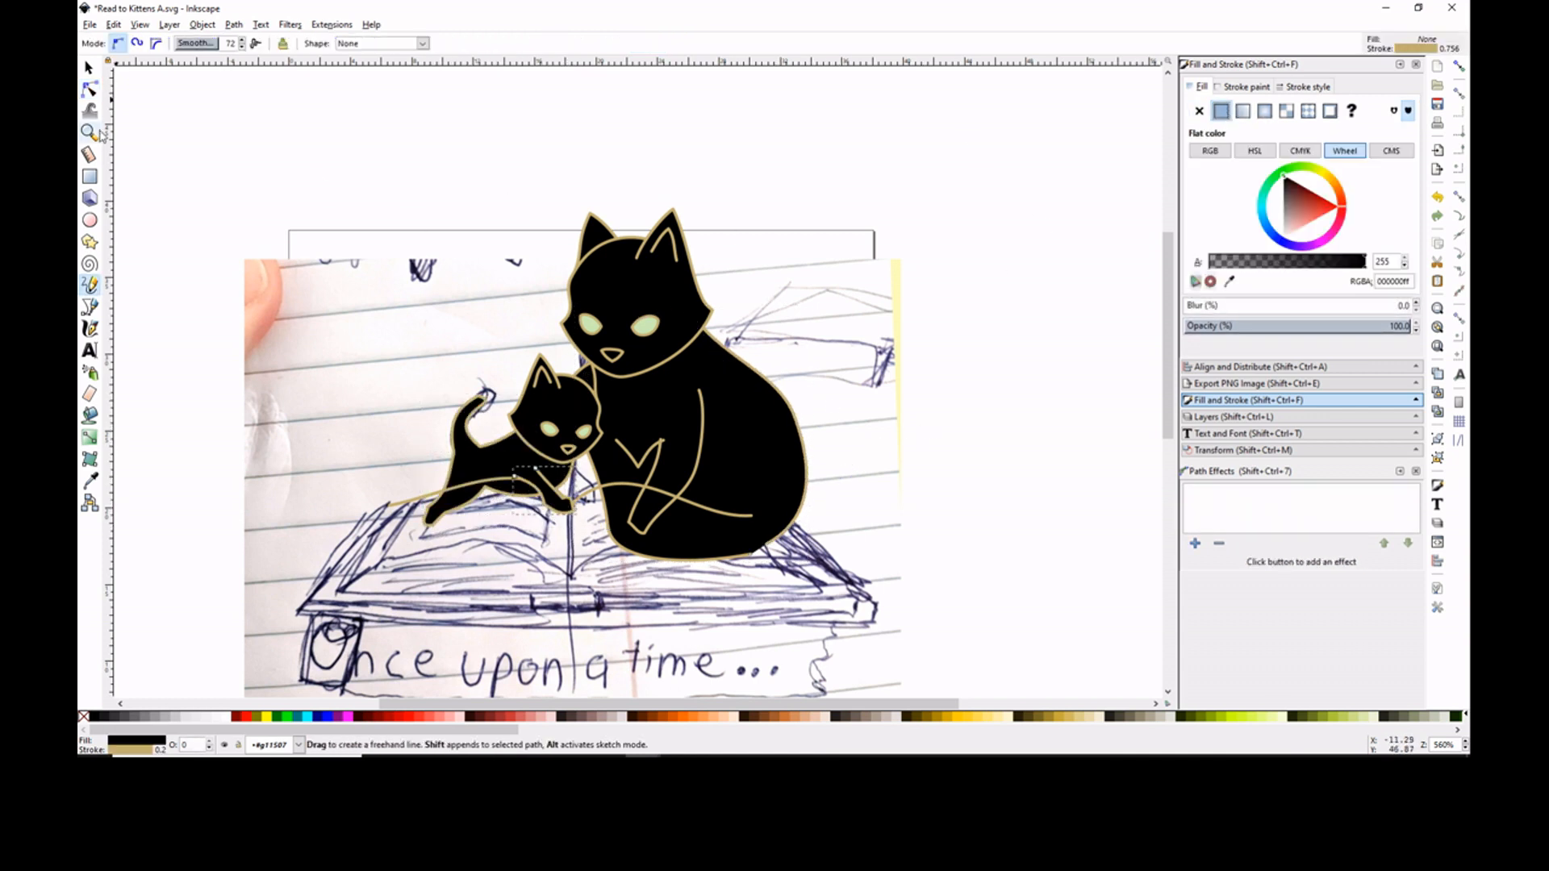
- Smooth the kitten's front paw by deleting surplus nodes and adjusting the curve handles
scroll(540, 488, "up", 4)
key("n")
left_click(631, 518)
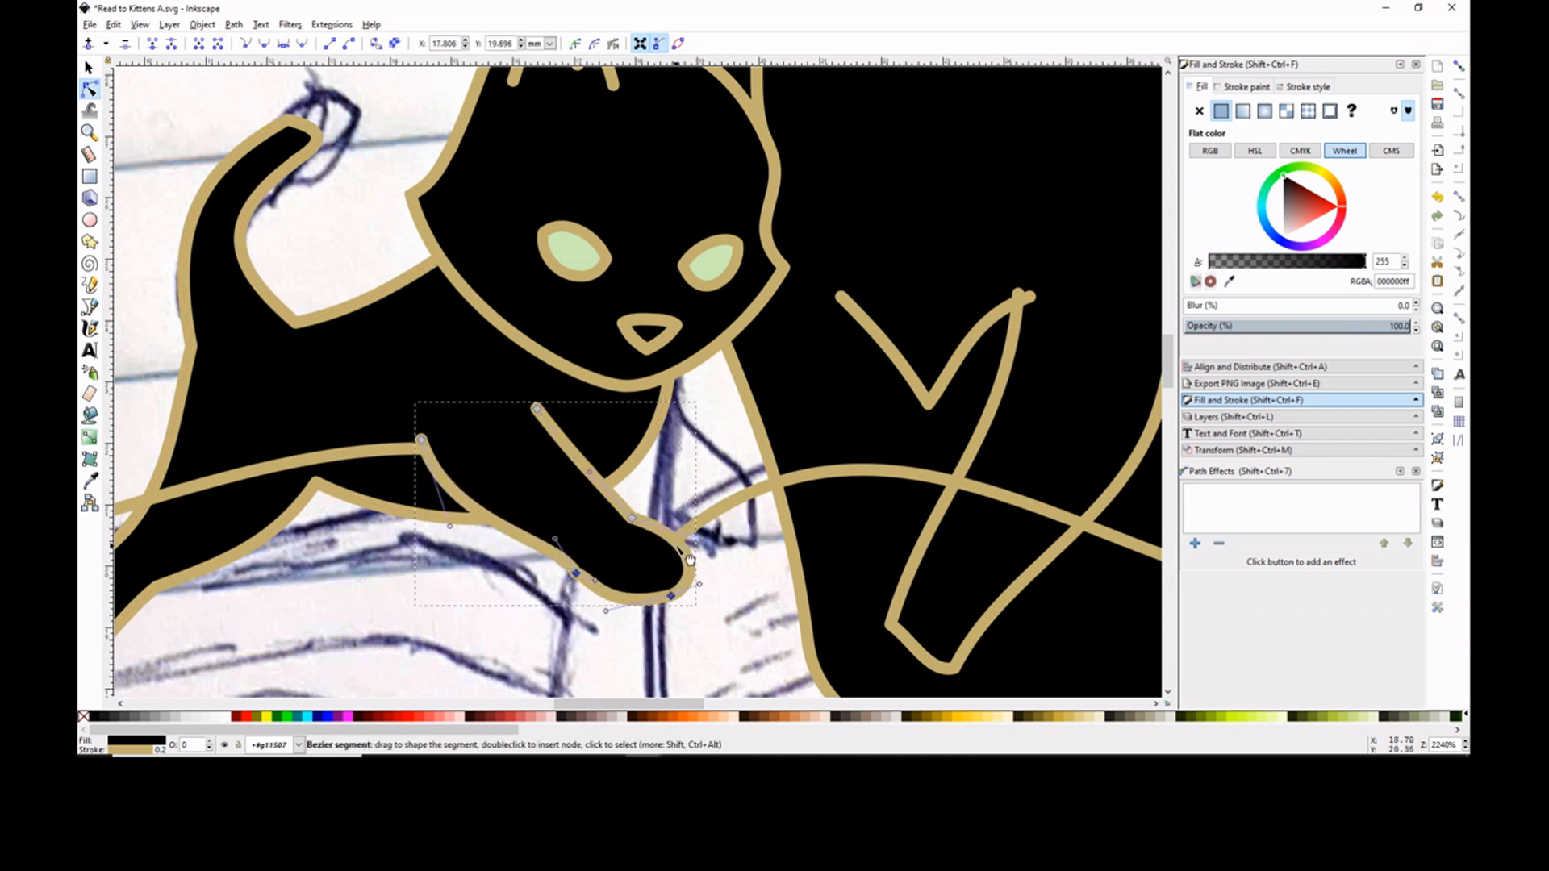
key("Delete")
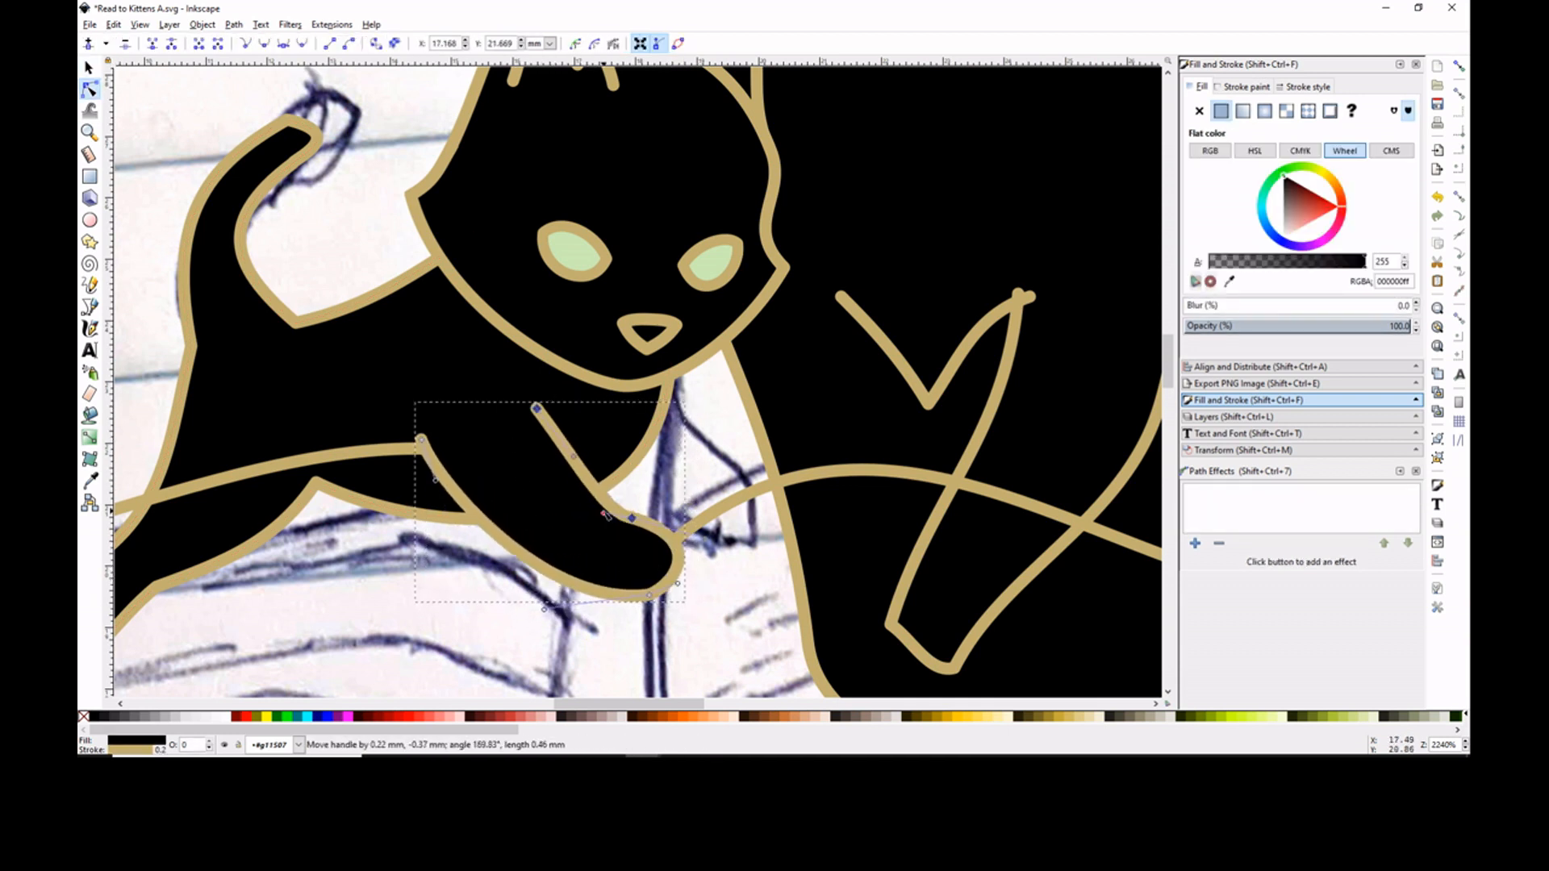
- Duplicate the kitten's front leg and place the copy beside it as the second leg, behind the other shapes
key("s")
left_click(505, 495)
left_click_drag(505, 494, 490, 500)
key("ctrl+d")
left_click_drag(526, 512, 652, 452)
key("End")
key("minus")
key("minus")
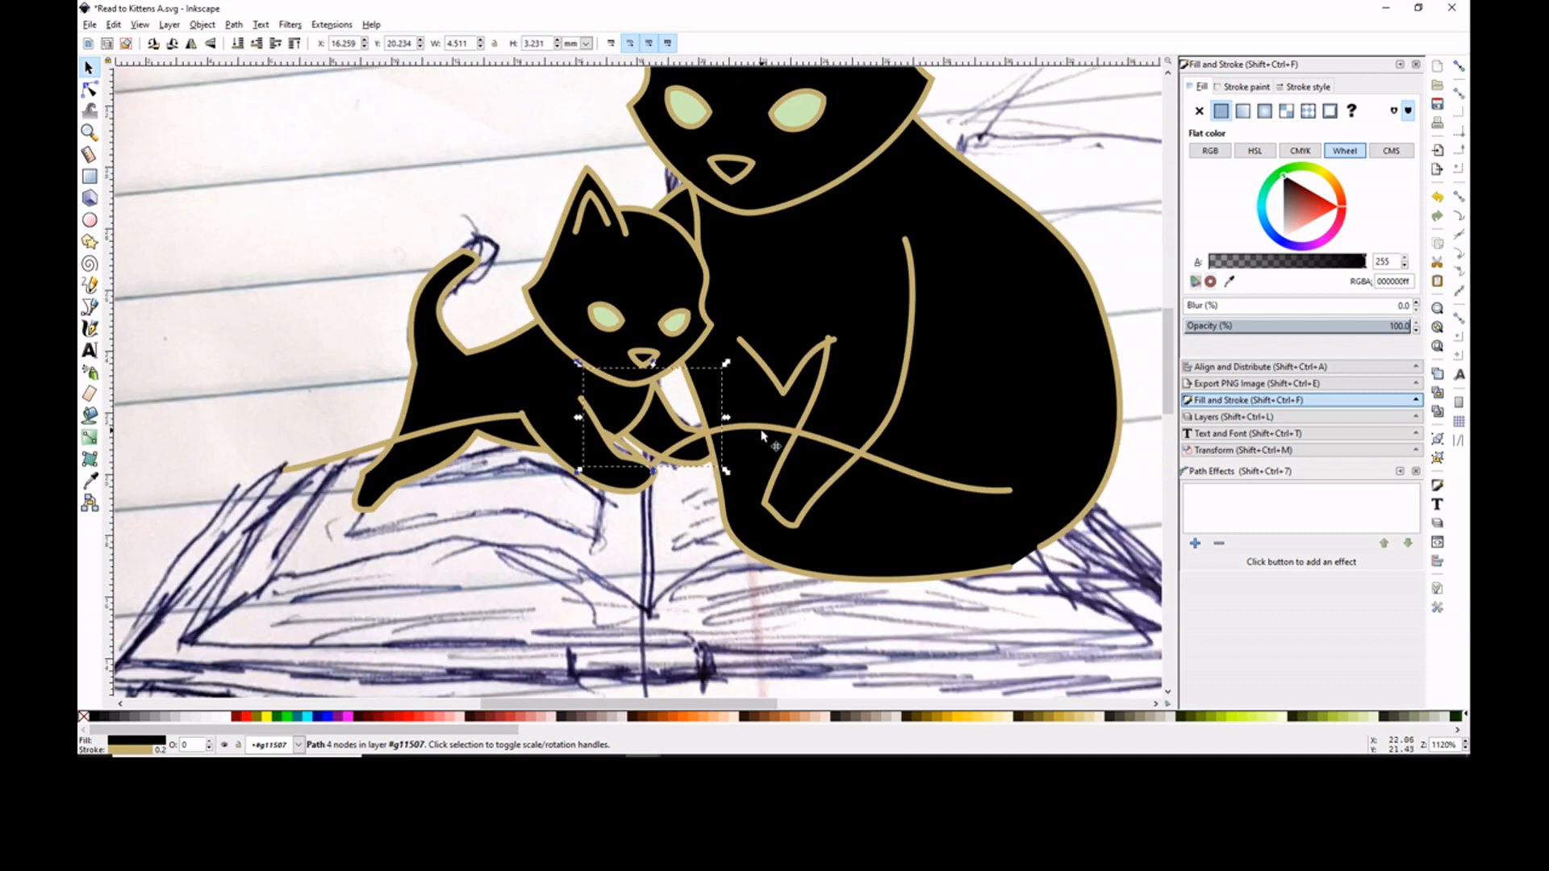
key("Escape")
- Delete the freehand V-shaped line from the larger cat's chest
key("minus")
key("minus")
scroll(668, 426, "up", 2)
key("minus")
key("minus")
left_click(686, 355)
key("Delete")
left_click(90, 285)
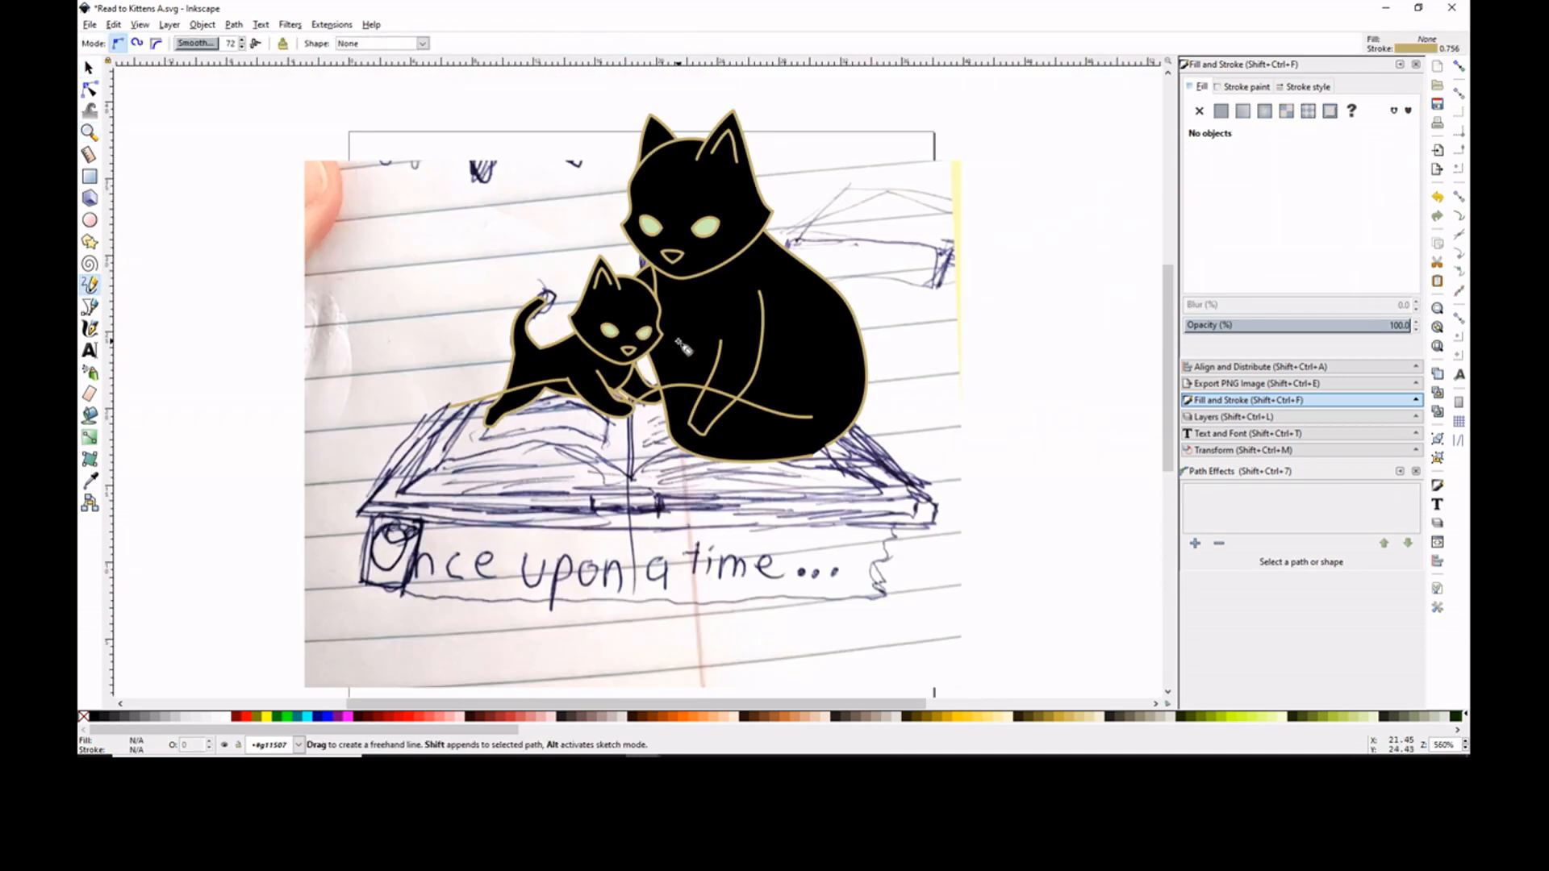
left_click_drag(678, 340, 686, 398)
left_click(89, 90)
left_click(89, 69)
key("Delete")
- Duplicate the larger cat's front leg and flip the copy horizontally to form the opposite leg
left_click(761, 339)
key("ctrl+d")
key("h")
left_click(249, 356)
left_click(762, 339)
left_click(643, 365, "shift")
key("Escape")
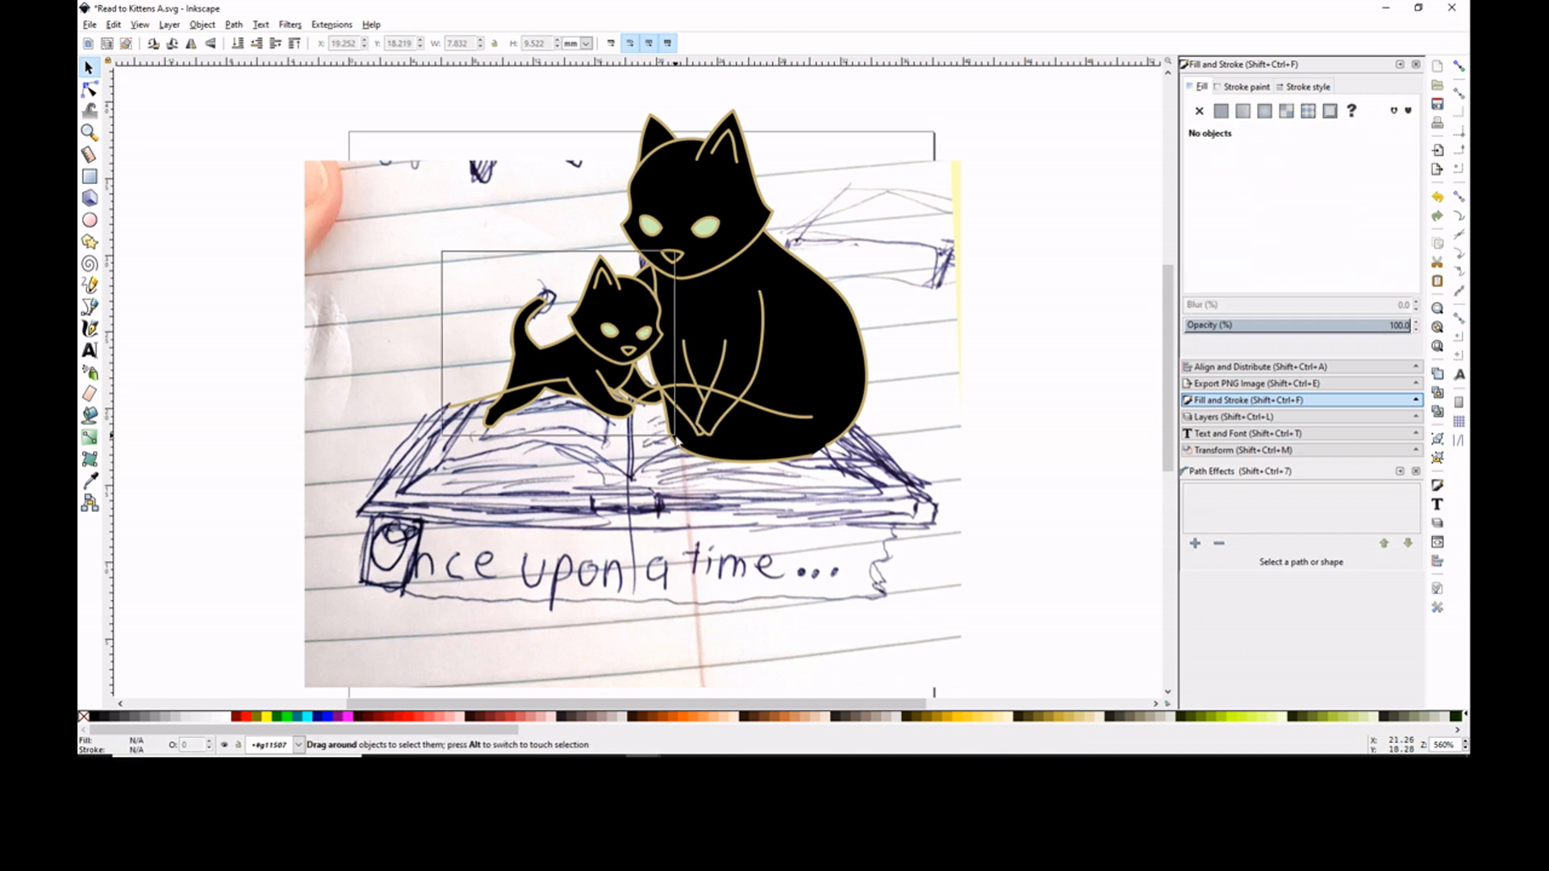
- Select all of the kitten's parts and nudge them away from the larger cat
left_click_drag(675, 436, 676, 437)
key("Left")
key("Left")
key("alt+Up")
key("alt+Up")
- Narrow the larger cat's mirrored front leg to about 72% of its width and nudge the whole cat upward
left_click(676, 404)
left_click_drag(639, 365, 660, 368)
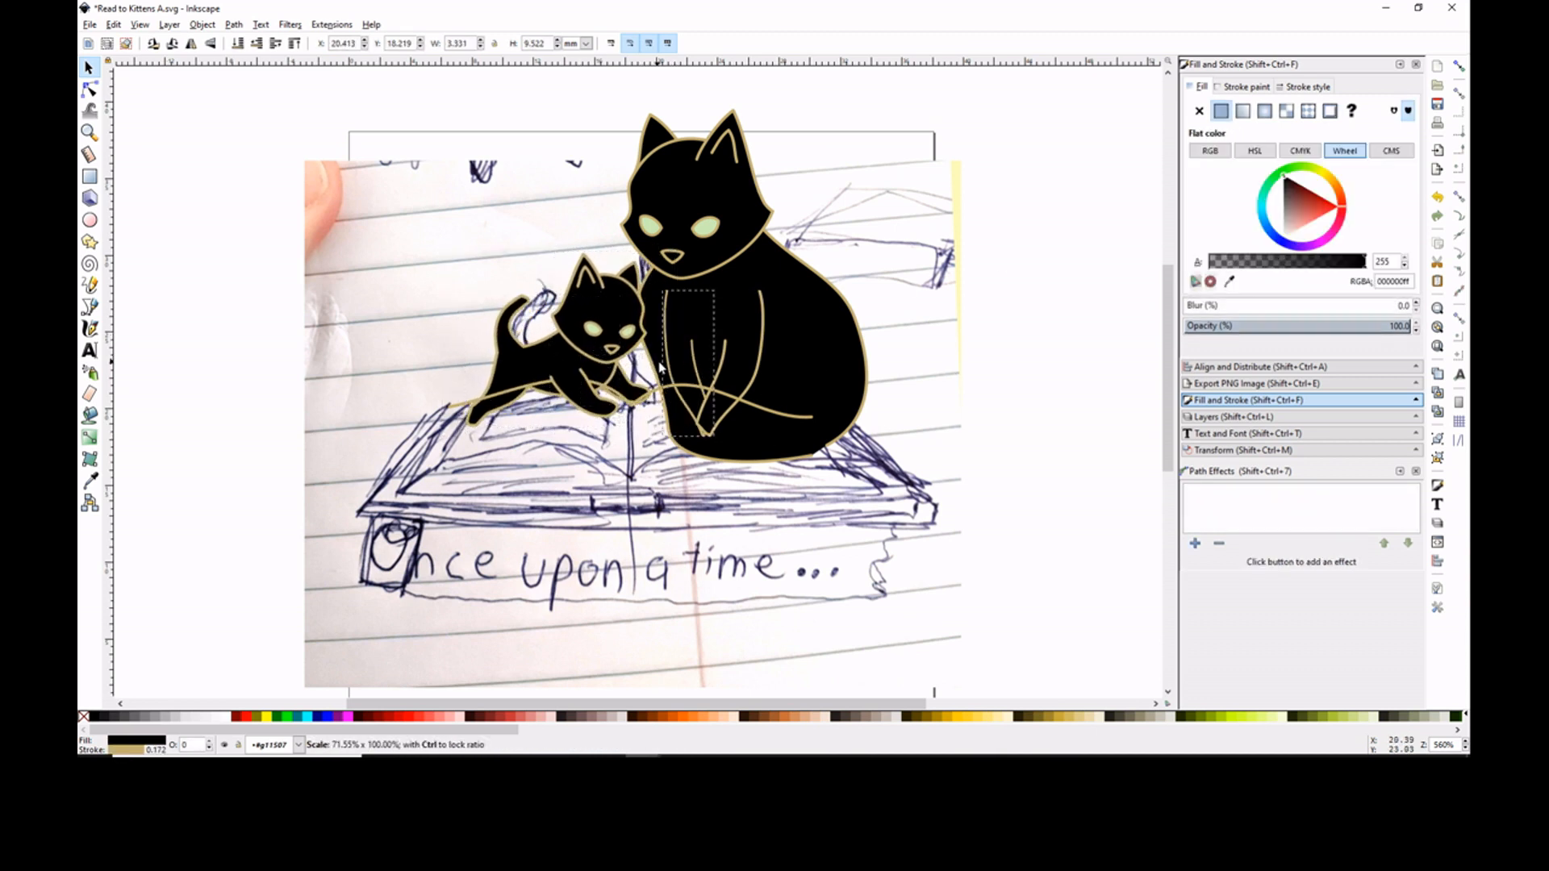
left_click(1038, 326)
left_click_drag(615, 93, 926, 474)
key("Up")
key("Up")
left_click(1054, 329)
- Reshape the tip of the kitten's tail by adjusting its nodes and curve handles
left_click(90, 89)
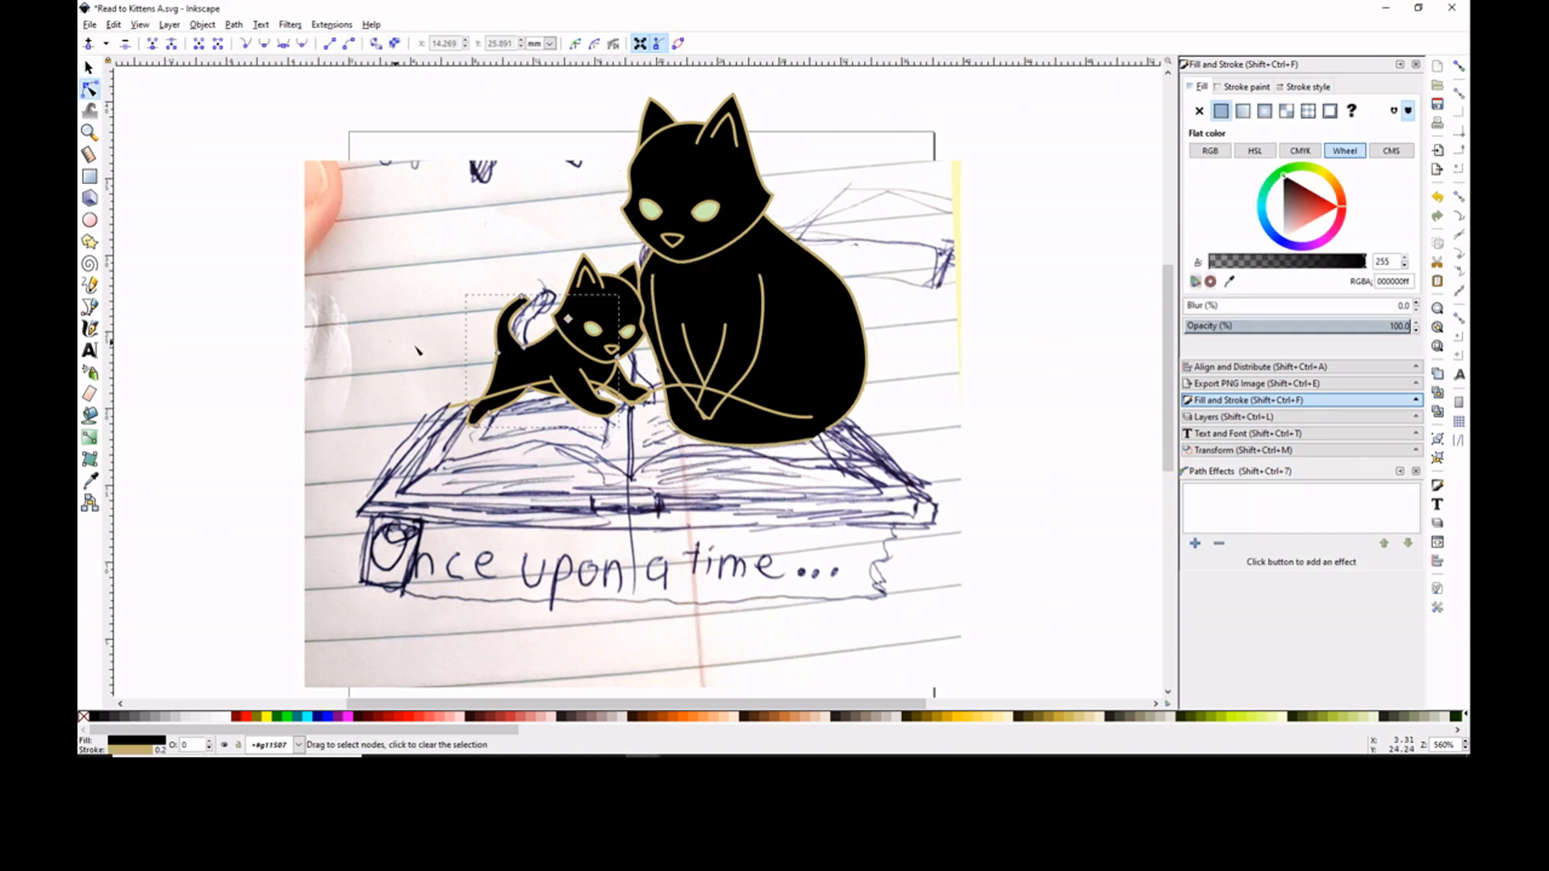
scroll(554, 316, "up", 3, "ctrl")
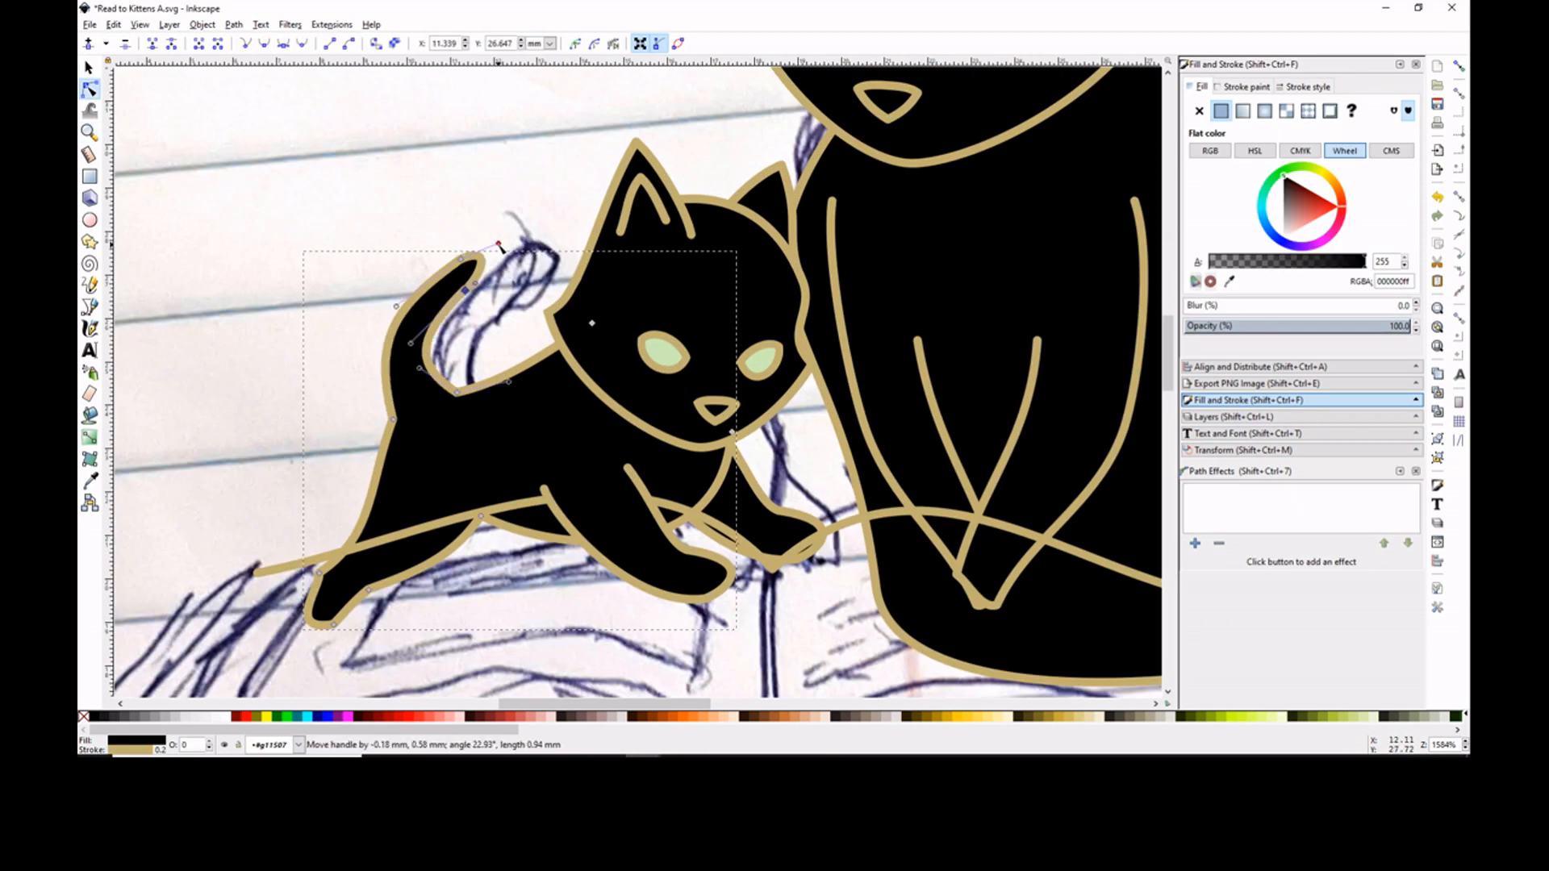
left_click(443, 229)
- Delete the traced curve of the book's right-hand page
key("minus")
key("minus")
key("minus")
scroll(637, 381, "down", 4)
left_click(755, 313)
key("Delete")
- Extend the left page curve into a closed page outline, fill it with flat cream and curve its lower edge
left_click(593, 310)
left_click(89, 285)
key("n")
key("p")
left_click_drag(528, 326, 489, 408)
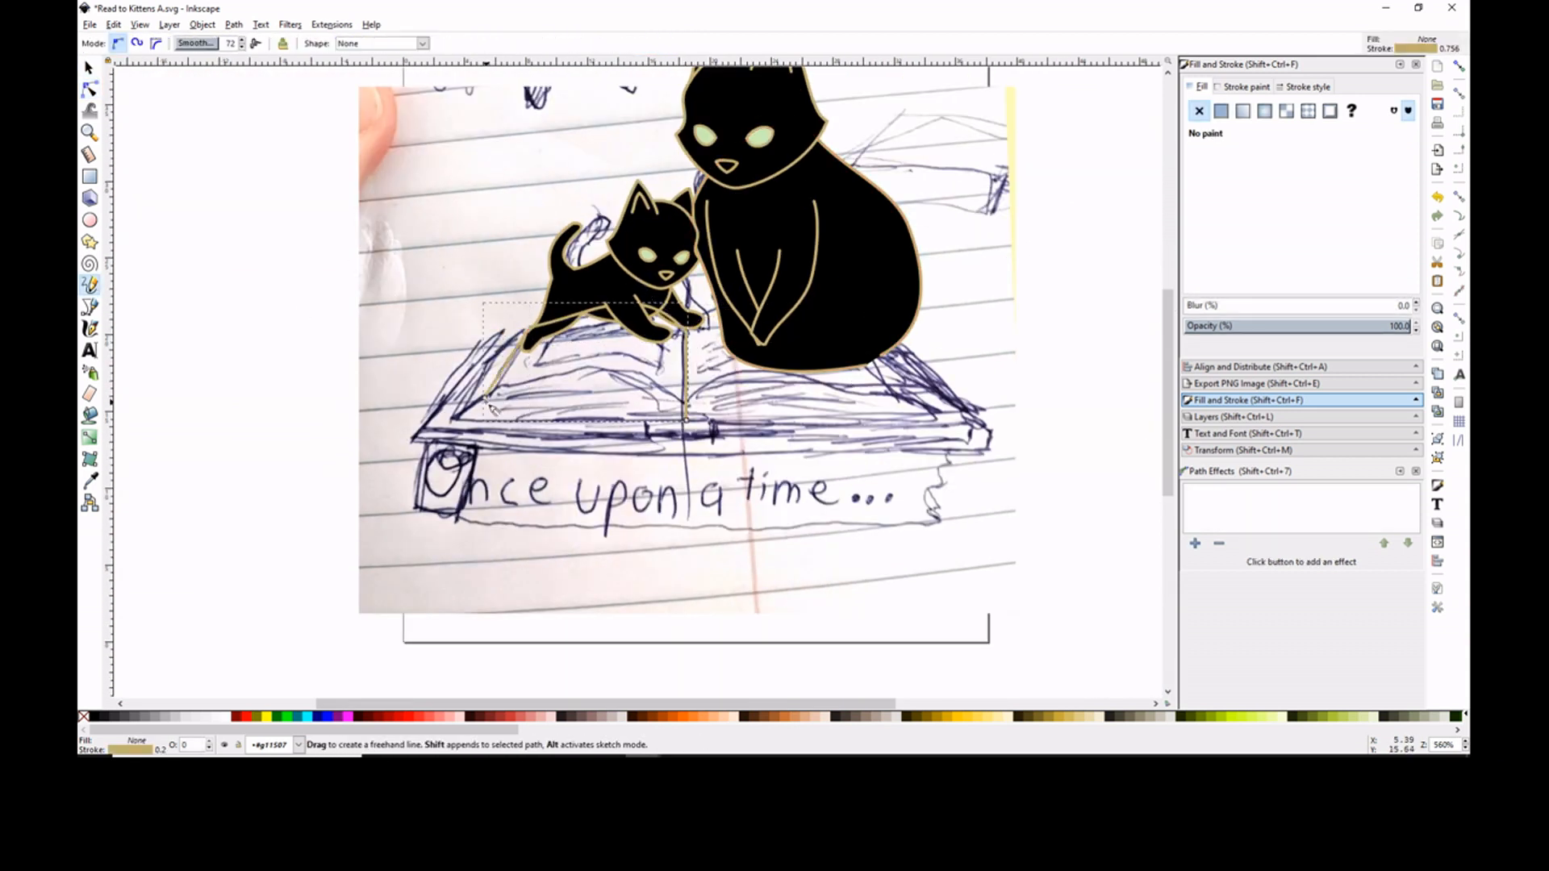
left_click_drag(692, 425, 691, 422)
key("n")
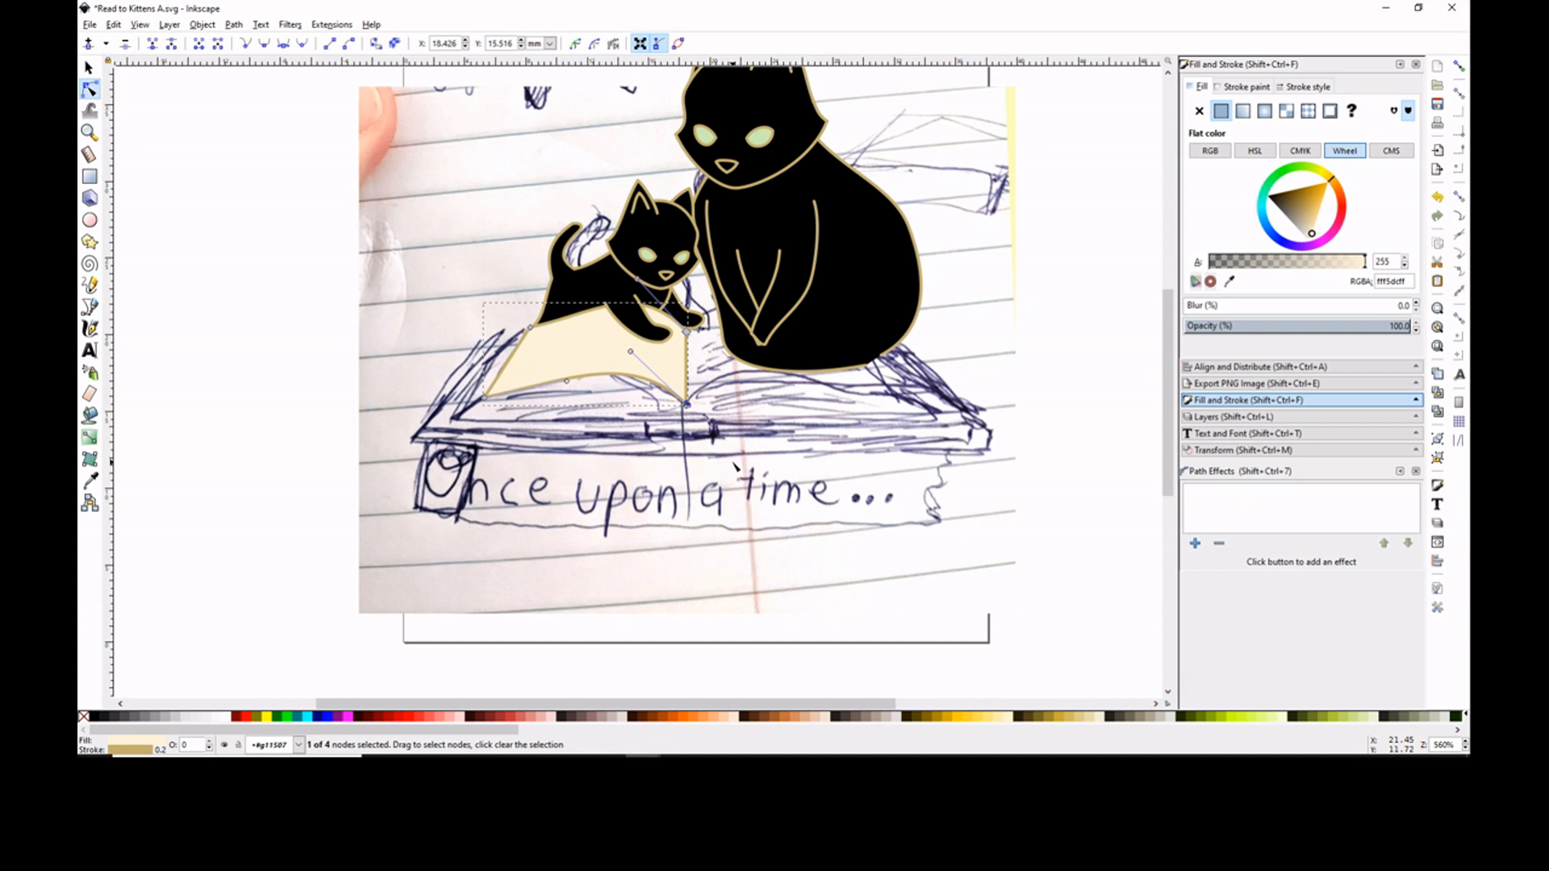
- Draw the cream page stack below and beside the left page, from the spine out to the book's corner
key("p")
left_click_drag(674, 383, 686, 403)
mouse_move(447, 429)
left_mouse_down()
mouse_move(532, 326)
mouse_move(490, 356)
mouse_move(447, 429)
left_mouse_up()
key("n")
- Adjust the node on the slanted outer edge of the left page stack
key("p")
key("z")
left_click(556, 368)
left_click(556, 369)
key("n")
left_click_drag(428, 350, 446, 348)
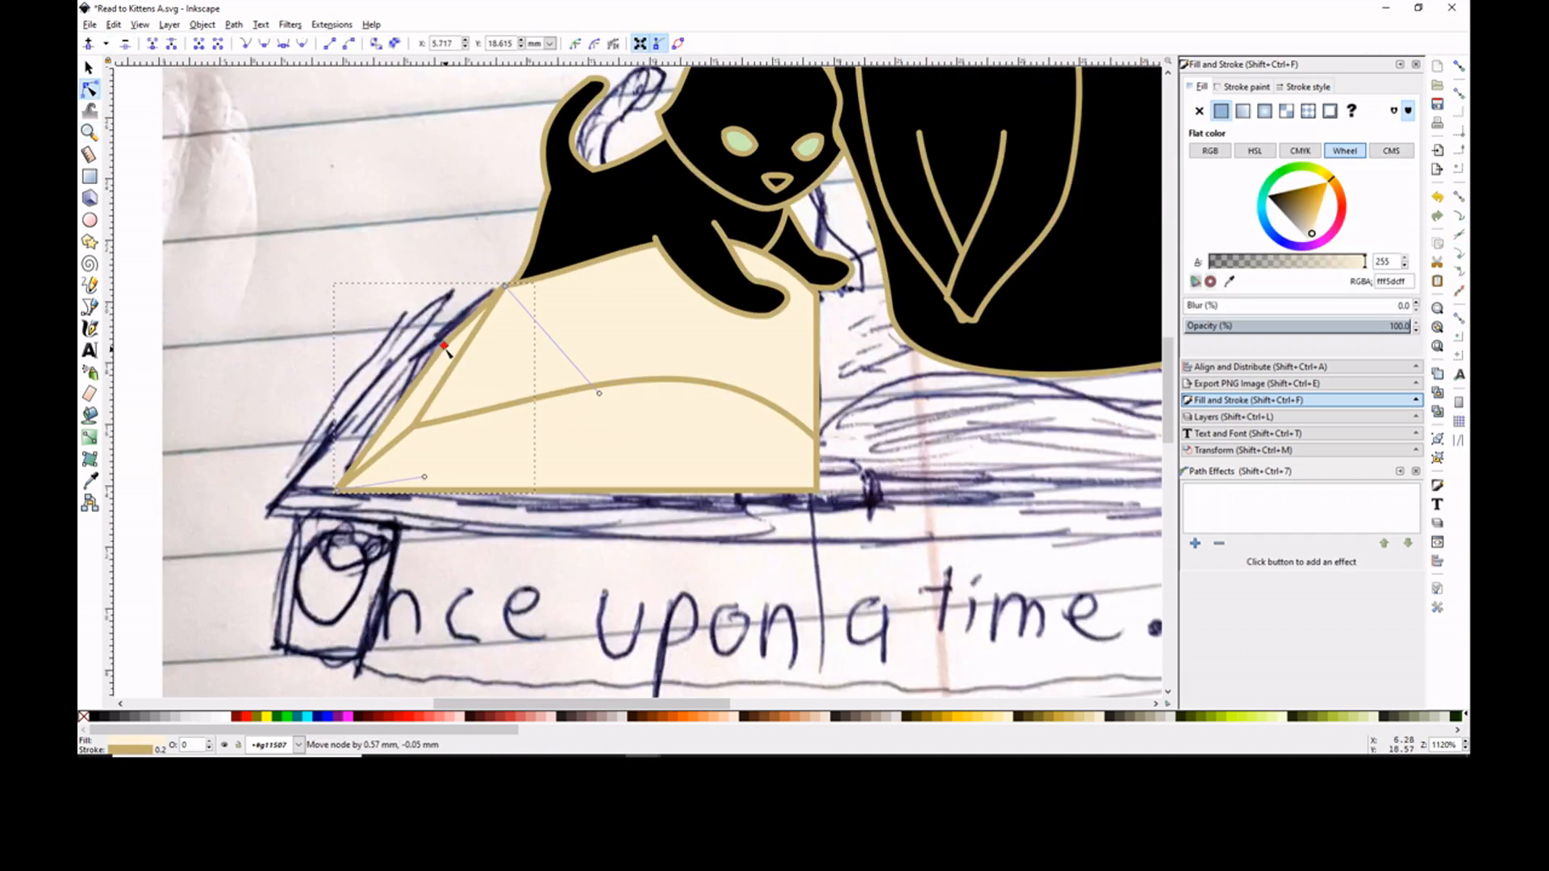
- Move the spine-side node of the left page's lower curve down to the stack's bottom corner
left_click(393, 279)
left_click(702, 435)
left_click_drag(816, 438, 817, 489)
- Turn on snapping and draw the left book cover around the pages with a flat black fill
left_click(1458, 66)
key("p")
key("ctrl+z")
left_click_drag(818, 294, 817, 538)
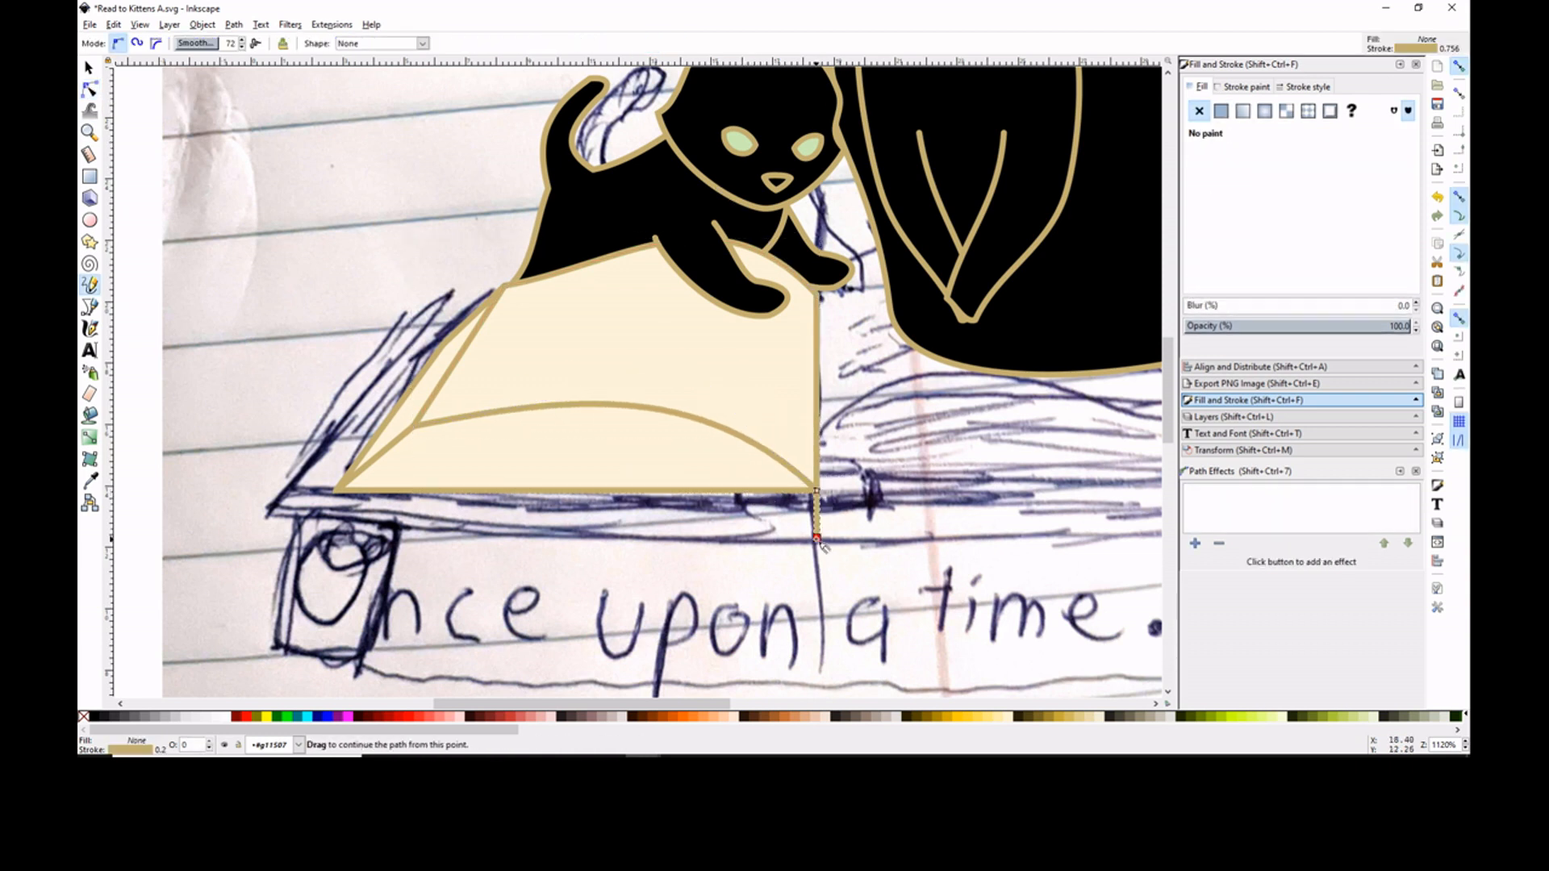
left_click(1220, 113)
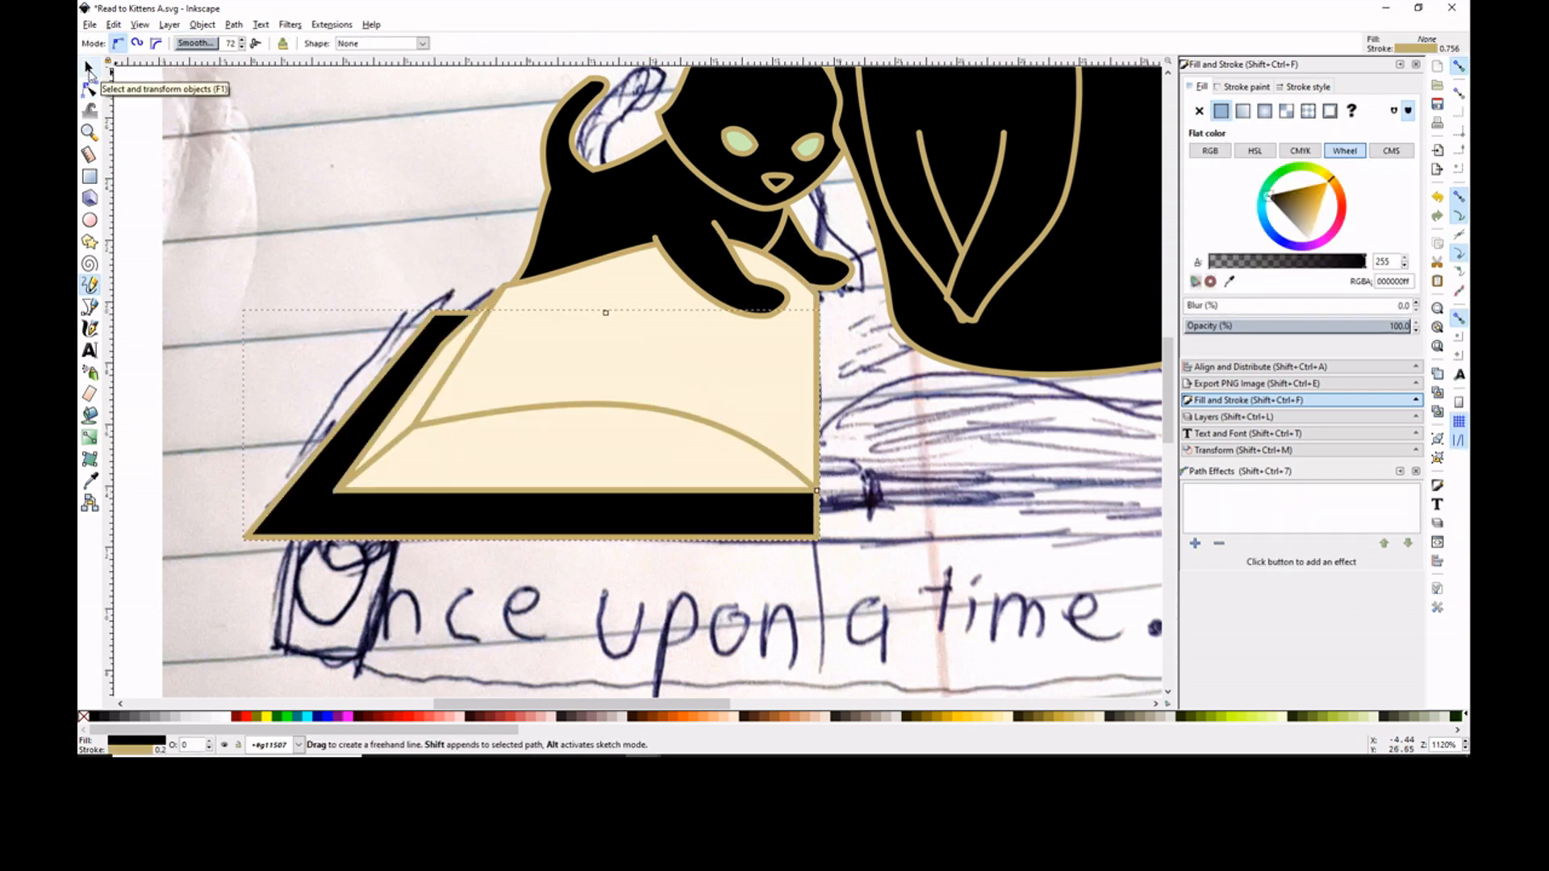
- Draw a thin front edge strip beneath the left book cover and give it a flat black fill
left_click(245, 537)
left_click(246, 569)
key("s")
right_click(246, 555)
left_click(311, 314)
mouse_move(246, 555)
left_mouse_down()
mouse_move(762, 555)
mouse_move(246, 569)
left_mouse_up()
key("p")
left_click(1221, 113)
key("n")
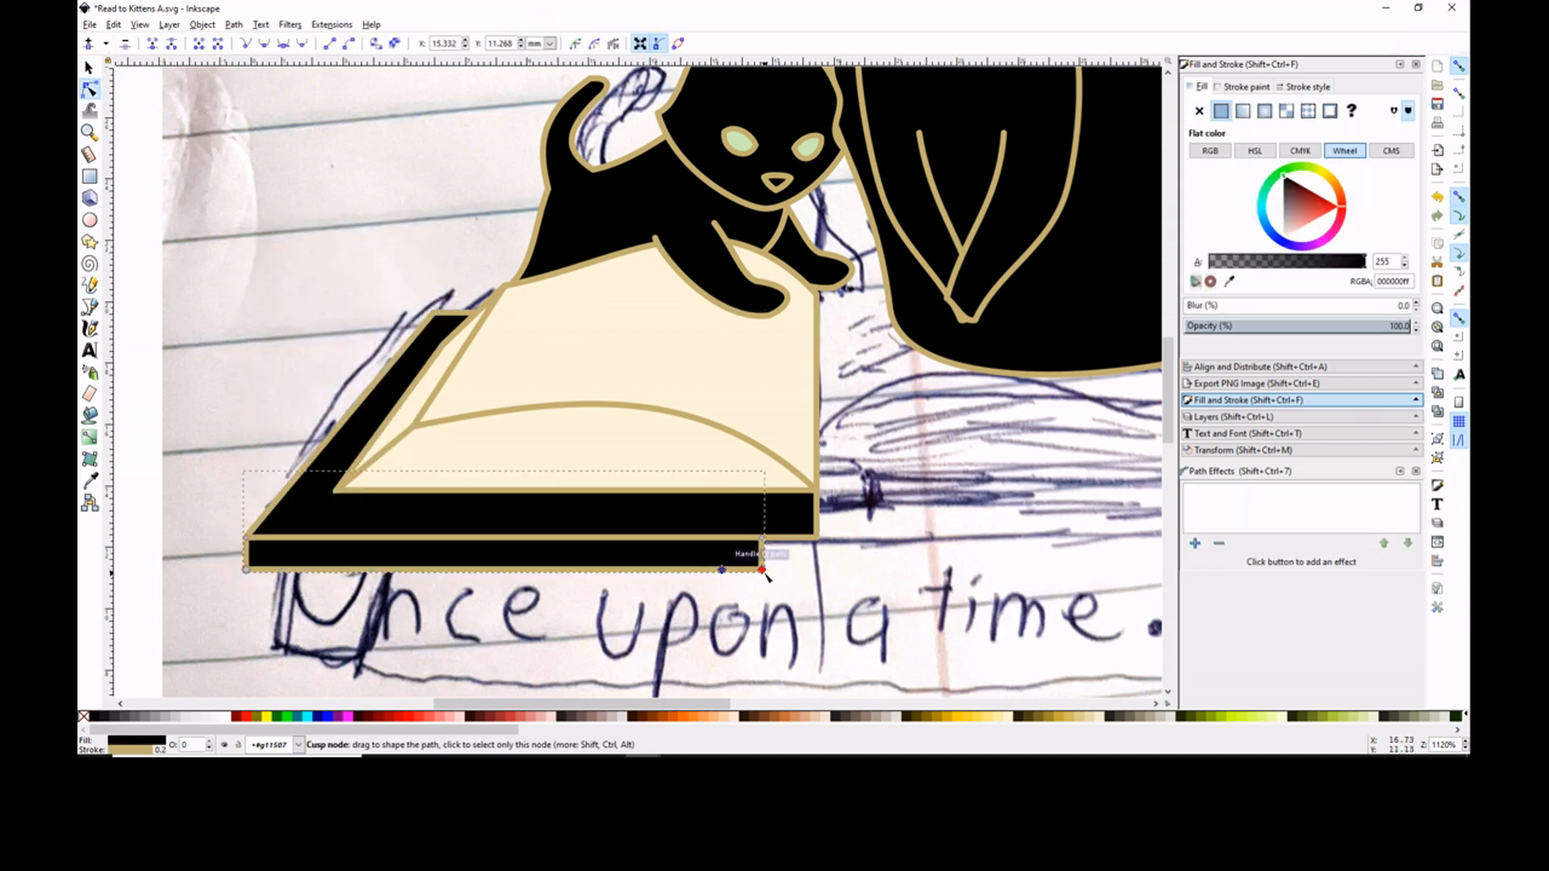
- Undo the latest node edits at the spine-side corner of the book cover's front strip
key("ctrl+z")
left_click(246, 43)
key("ctrl+z")
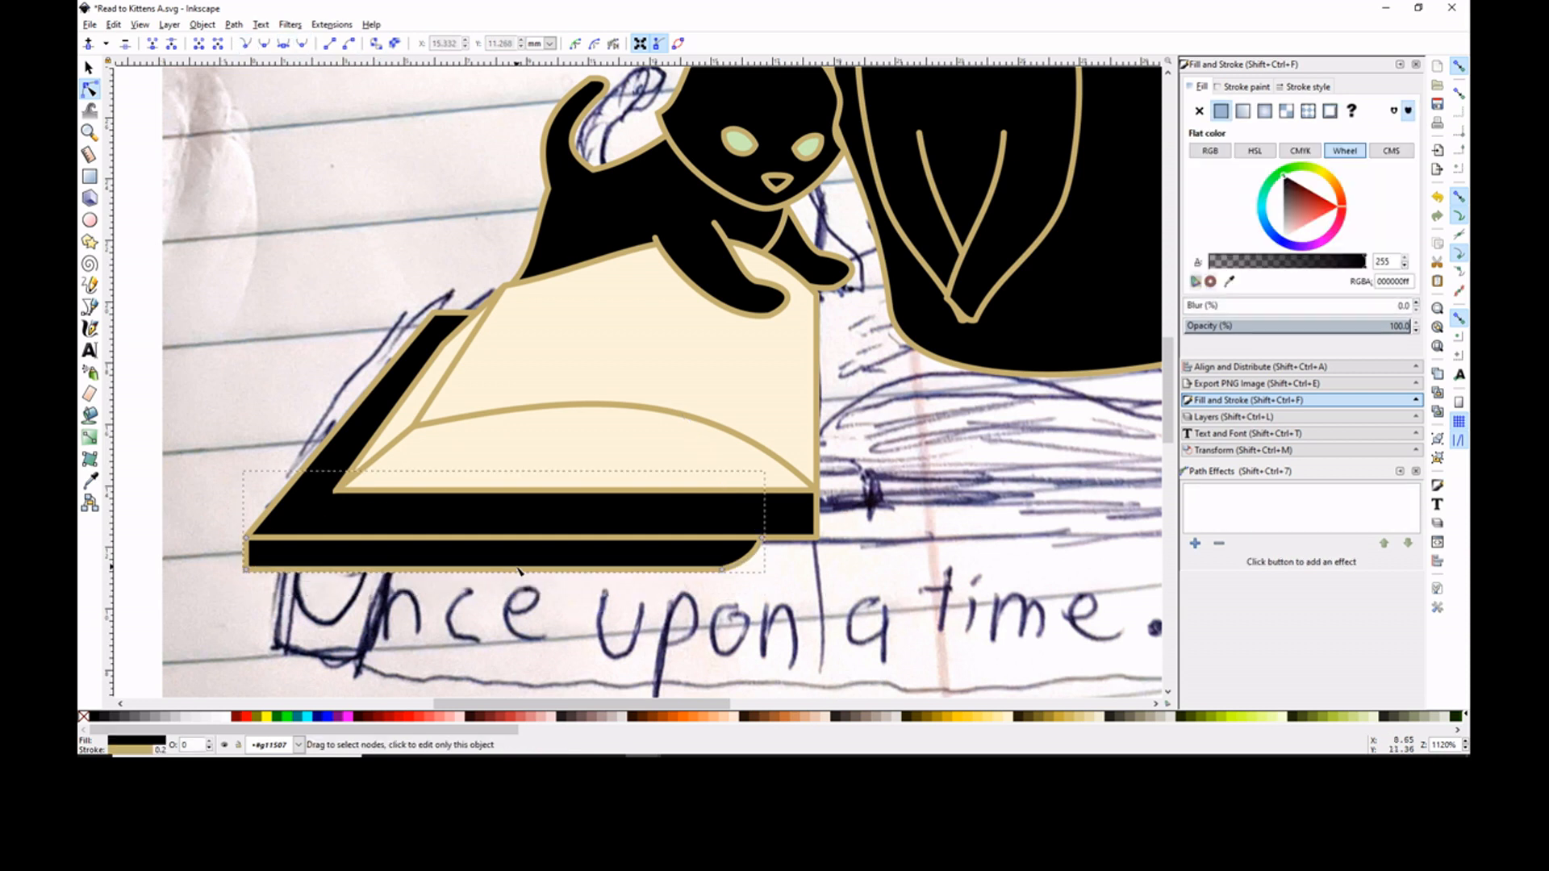
- Delete the front strip's outer lower node and move its outer upper node next to the spine to leave a short curved piece
key("ctrl+z")
key("ctrl+z")
left_click(246, 570)
key("Delete")
left_click_drag(246, 537, 808, 512)
left_click(682, 570, "shift")
left_click(328, 43)
- Flip the short curved spine piece horizontally and send it to the bottom of the stack
key("s")
key("h")
key("Escape")
left_click(807, 511)
key("End")
key("n")
key("Escape")
- Draw a straight vertical line down the book's spine and intersect it with the curved spine piece
key("p")
left_click(817, 439)
left_click(817, 627)
left_click_drag(817, 626, 817, 439)
key("s")
left_click(836, 516, "shift")
key("ctrl+asterisk")
- Duplicate the left half of the book, flip the copy horizontally and place it against the spine as the right half
left_click(675, 507, "shift")
left_click(567, 468, "shift")
key("ctrl+d")
key("h")
left_click_drag(406, 380, 974, 377)
key("minus")
key("minus")
- Delete the centre segment between the two halves of the curved spine piece below the cover
left_click(1096, 626)
scroll(728, 457, "up", 3)
left_click(739, 452)
left_click(747, 489)
left_click(715, 489, "shift")
key("n")
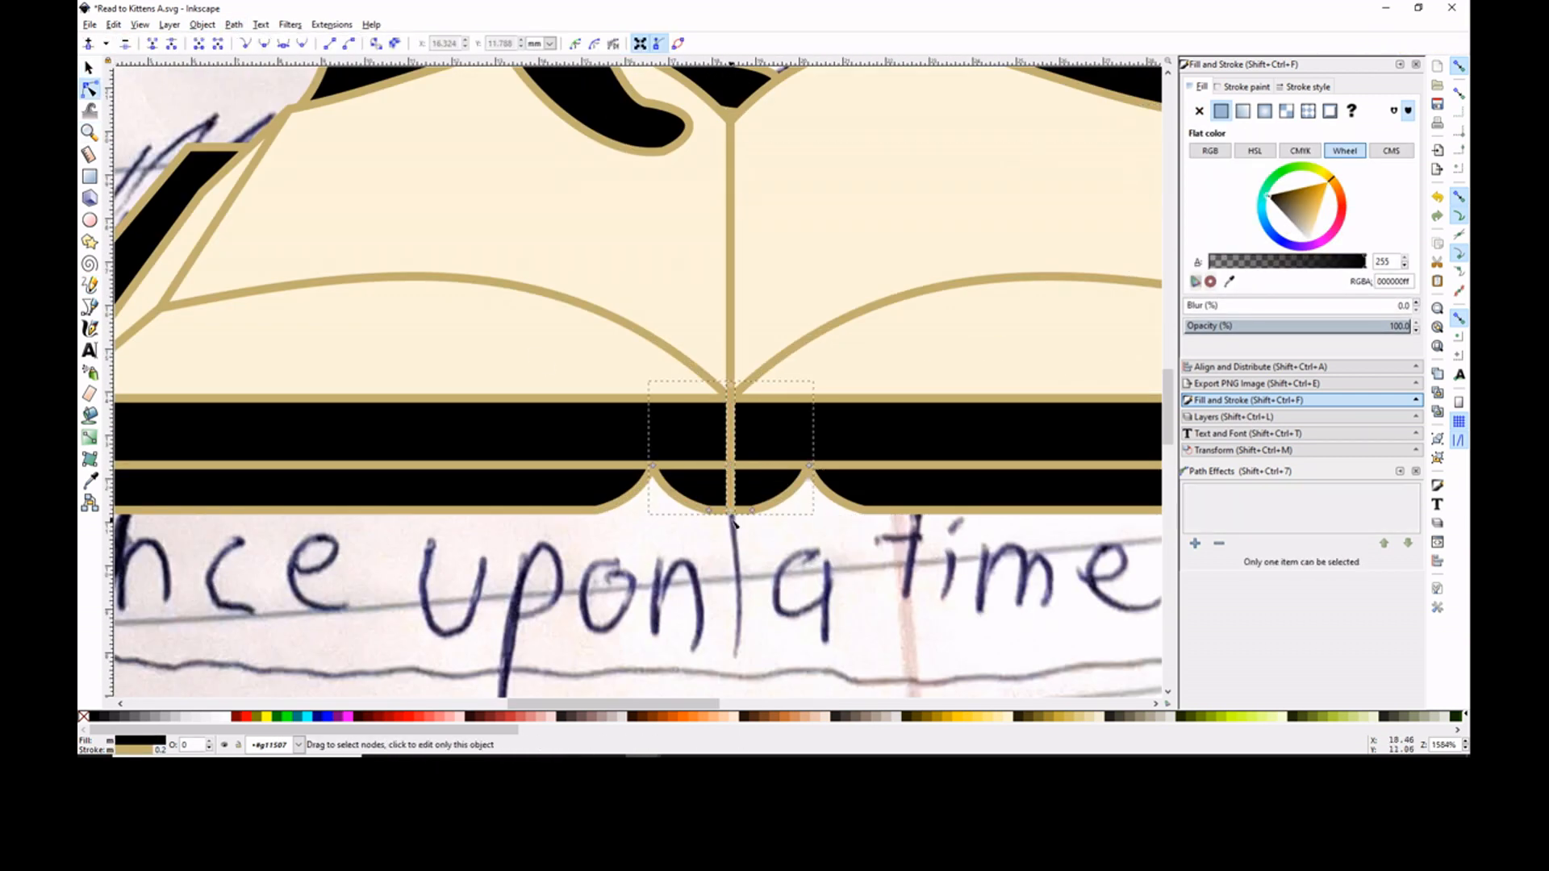
left_click(218, 43)
- Draw the spine's upper outline across the black cover and combine it with the curved bottom piece
key("minus")
key("minus")
key("p")
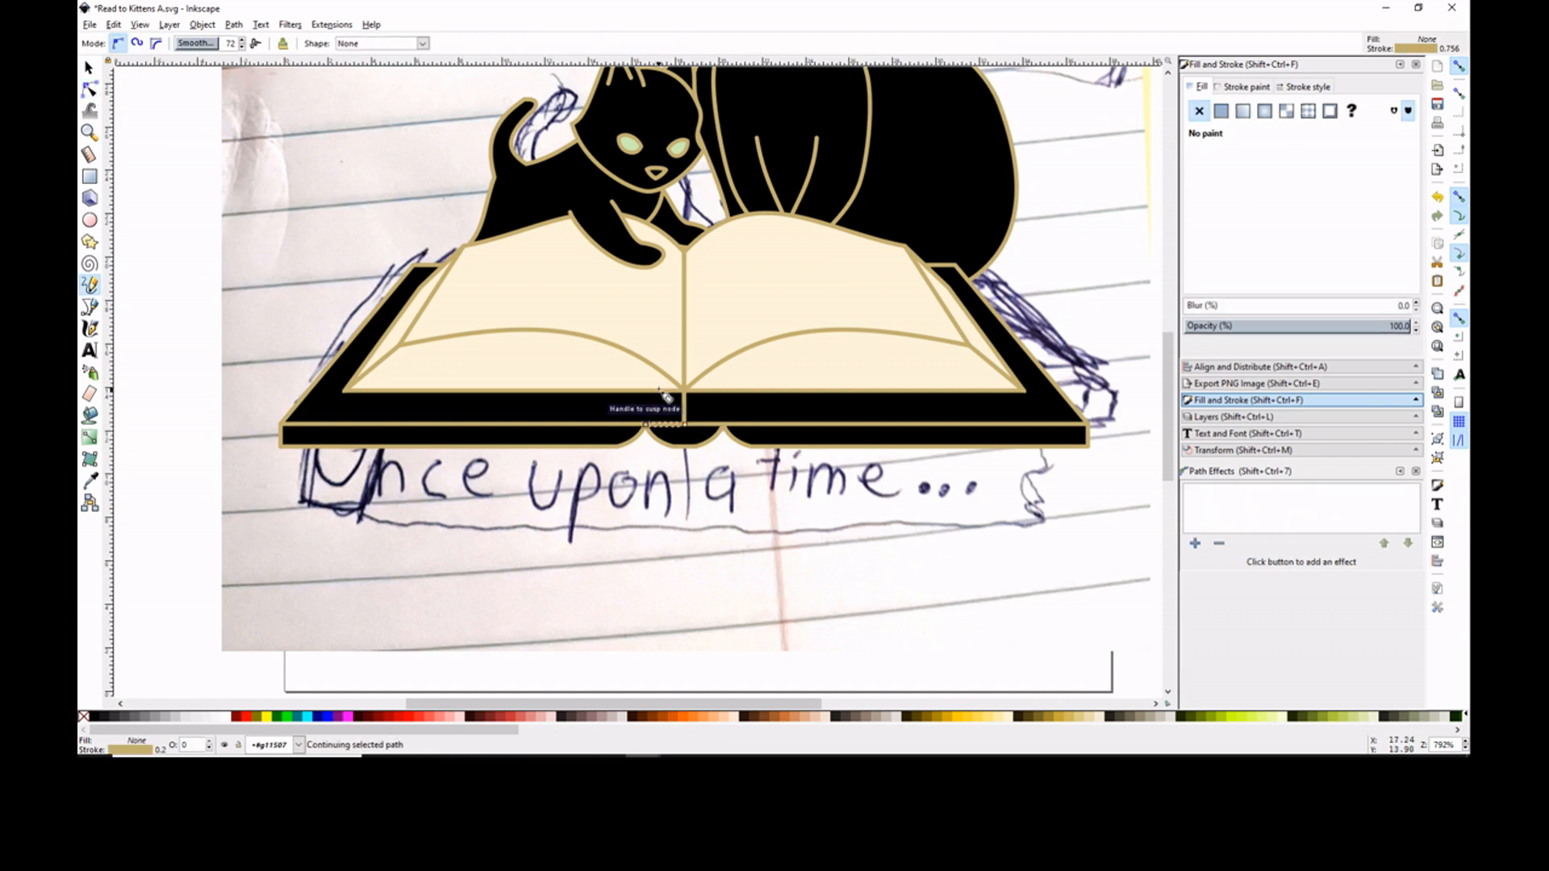
left_click(90, 90)
left_click_drag(658, 369, 651, 347)
key("s")
left_click(201, 25)
left_click_drag(684, 424, 724, 424)
key("ctrl+k")
- Fill the spine piece with black and lower it one level in the stack
left_click(93, 716)
key("Page_Down")
key("Escape")
key("minus")
key("minus")
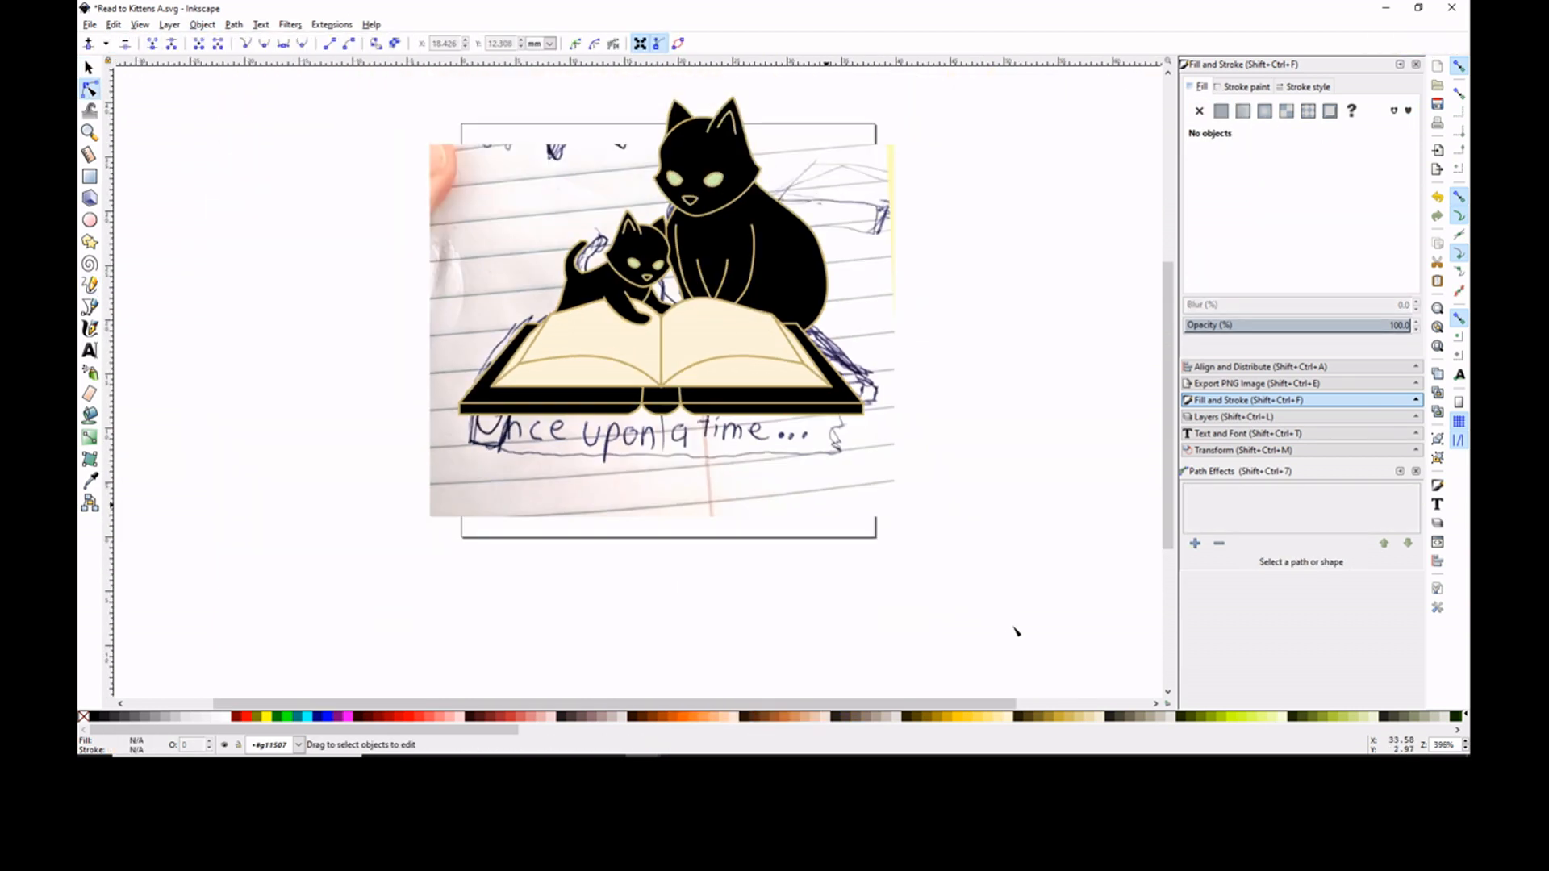
- Draw a closed patch over the gap in the kitten's chest, between its head and front legs, with a flat fill
left_click_drag(1167, 403, 1167, 357)
left_click(89, 132)
double_click(651, 416)
double_click(652, 417)
left_click(90, 68)
right_click(605, 328)
left_click(685, 650)
left_click(686, 389)
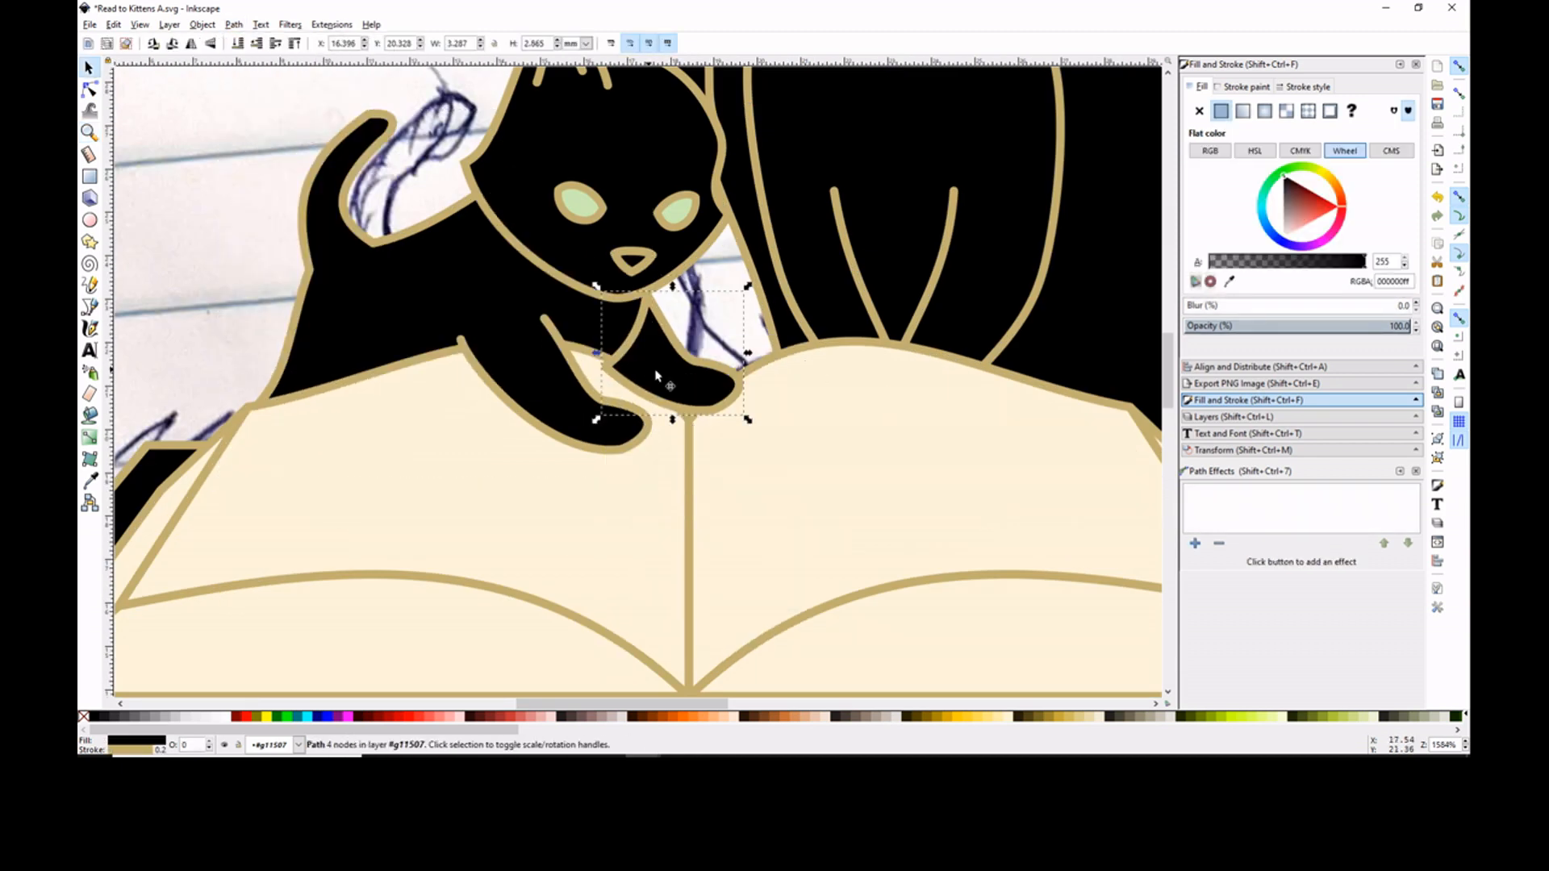
key("Escape")
key("p")
mouse_move(530, 367)
left_mouse_down()
mouse_move(610, 370)
mouse_move(530, 368)
left_mouse_up()
left_click(1221, 110)
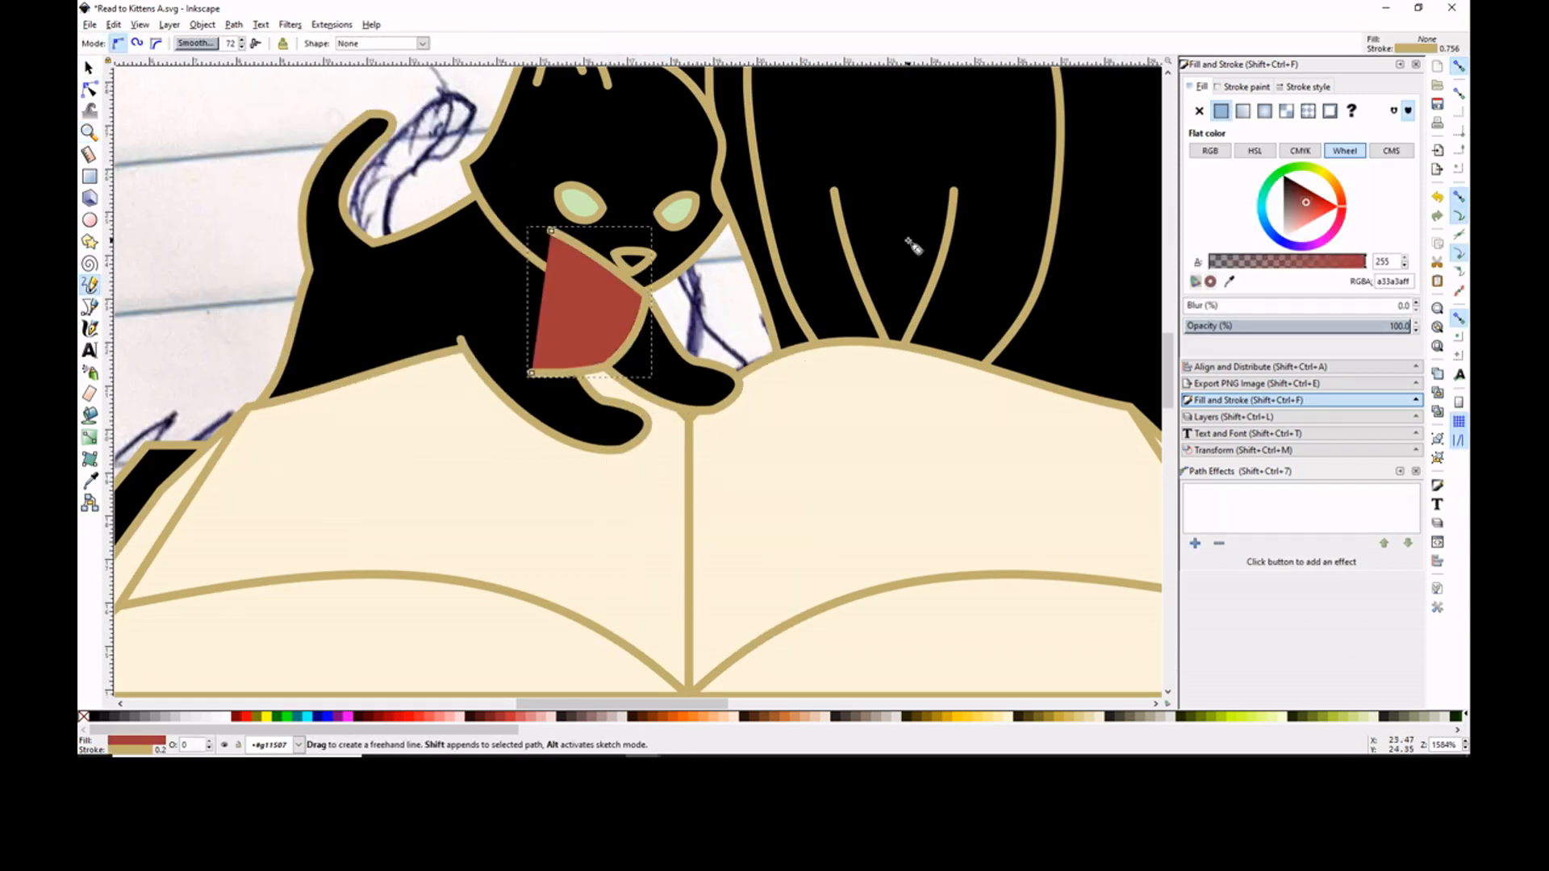
- Raise the kitten's head to the top of the stack and fill the chest patch with black
left_click(90, 68)
key("minus")
left_click(663, 214)
key("Home")
left_click(94, 716)
key("minus")
key("minus")
- Hide the sketch layer
left_click(1234, 417)
left_click(1193, 102)
double_click(1127, 294)
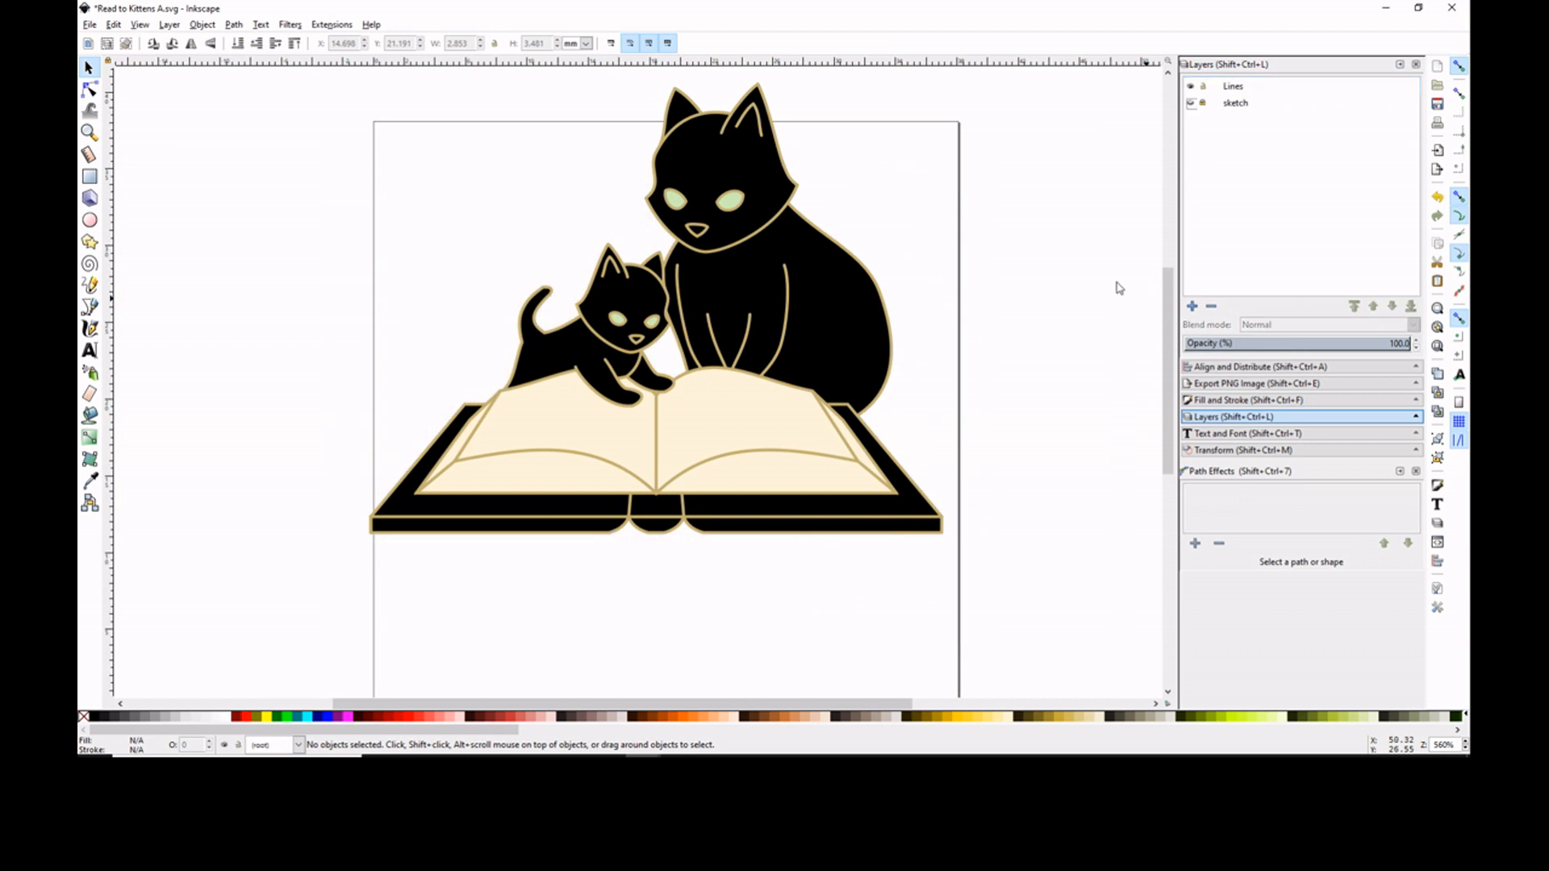
- Centre the whole illustration on the page and ungroup it
left_click(839, 403)
left_click(1268, 367)
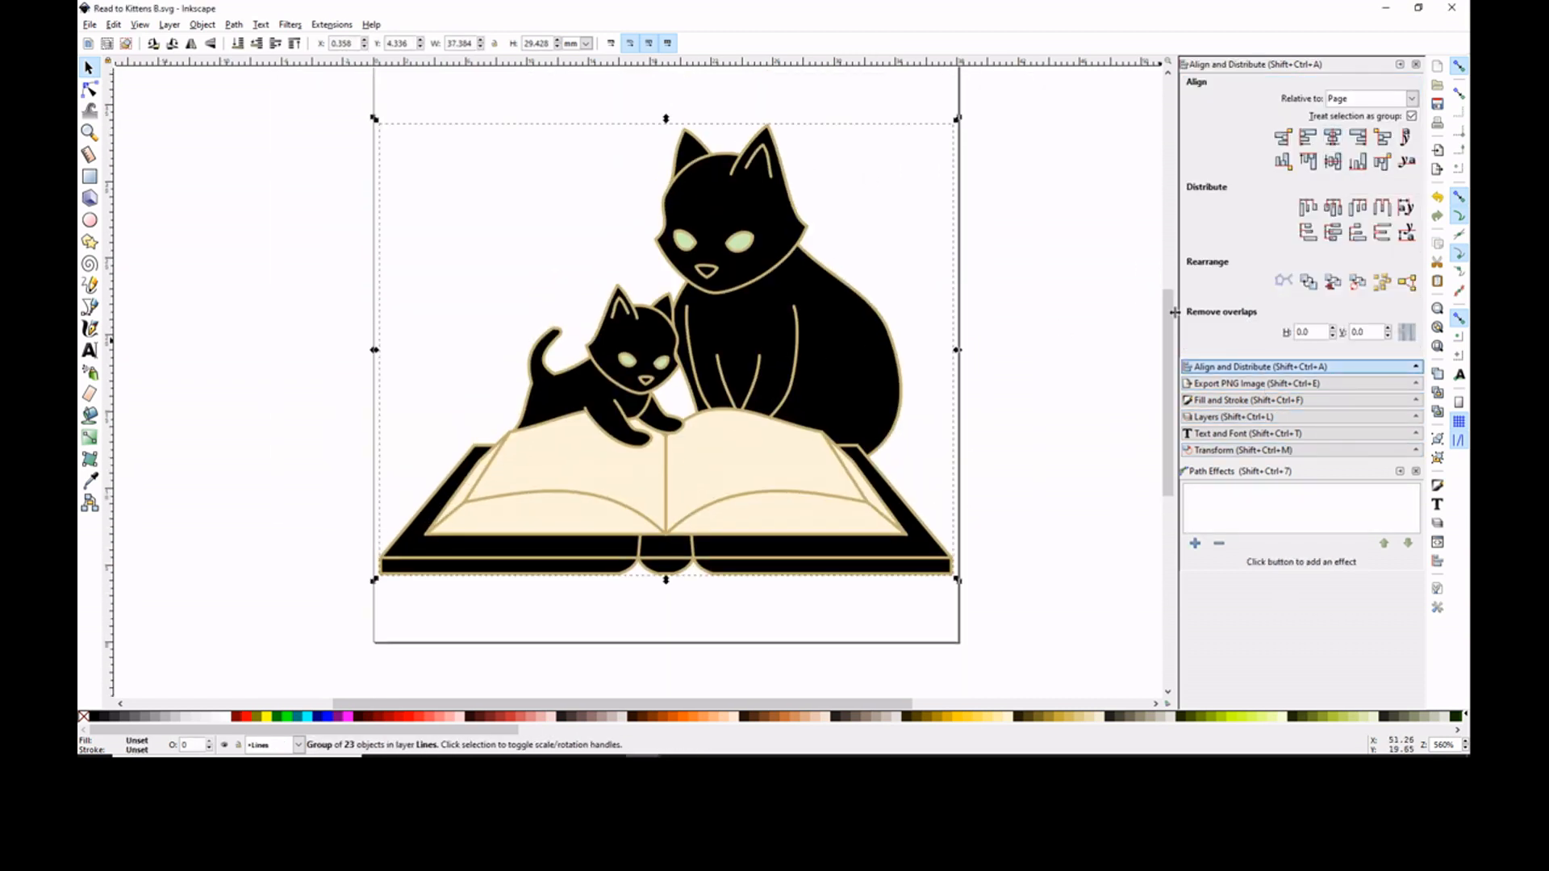
key("ctrl+shift+g")
- Flip the mother cat horizontally and shift her left to sit behind the kitten
left_click(1045, 256)
left_click_drag(1027, 90, 650, 483)
key("Left")
key("Left")
key("Left")
key("Left")
key("Left")
left_click(1045, 244)
left_click_drag(1017, 92, 605, 482)
left_click(202, 25)
left_click(335, 352)
key("Left")
key("Left")
key("Left")
key("Left")
key("Left")
key("Left")
key("Left")
key("Left")
key("Left")
key("Left")
key("Left")
key("Left")
key("Left")
key("Left")
- Pull the narrow leg shape out of the mother cat's body and delete it
left_click(701, 189)
left_click(702, 189)
left_click_drag(753, 123, 770, 136)
left_click(823, 202)
left_click_drag(726, 322, 920, 291)
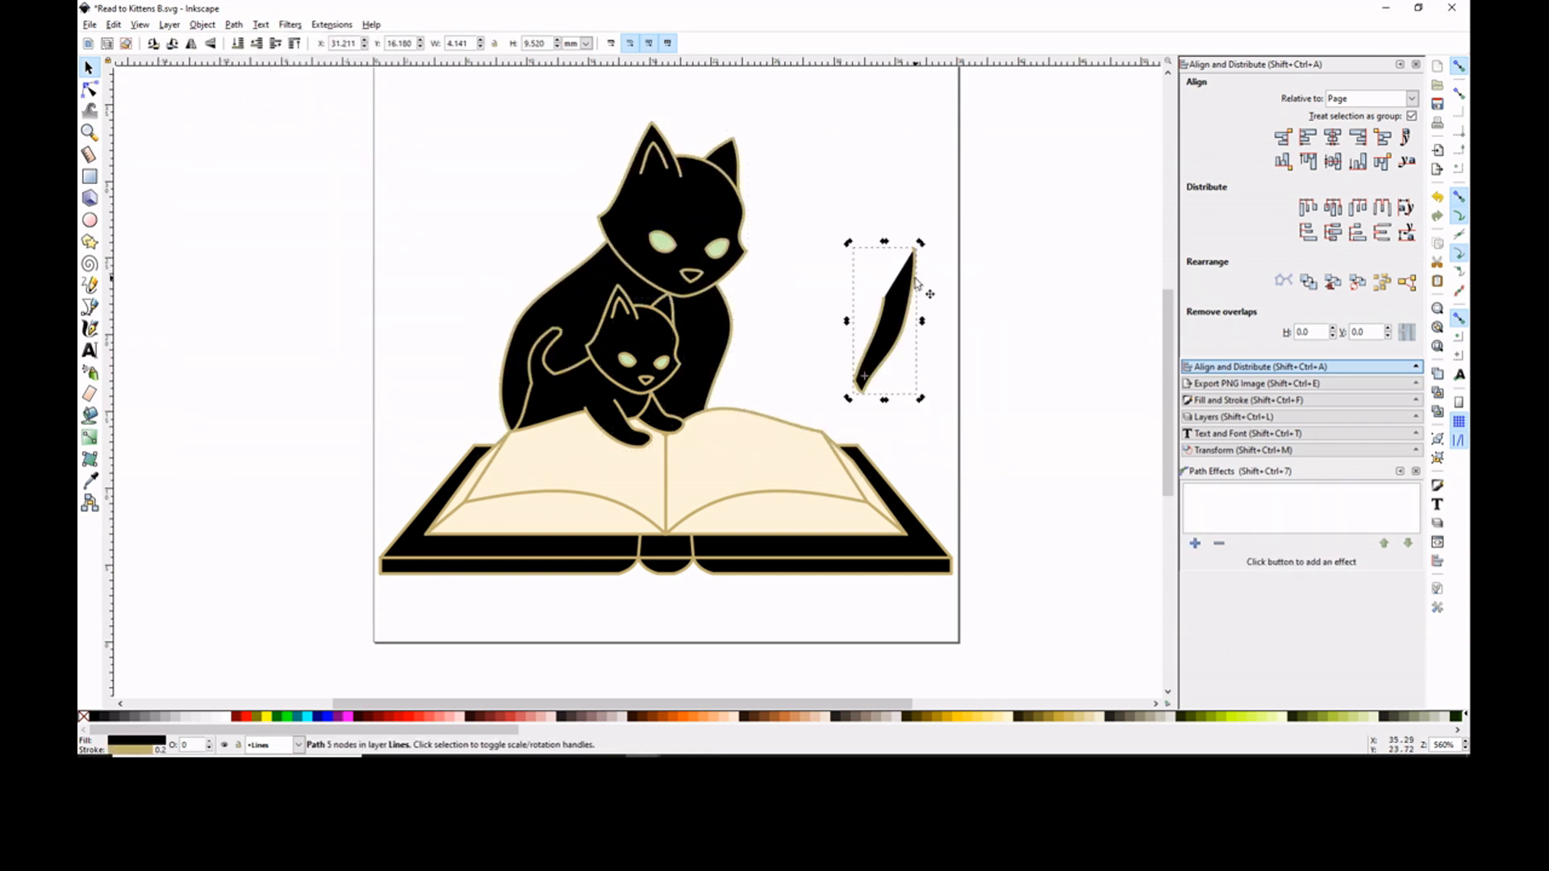
key("Delete")
double_click(710, 323)
left_click(813, 263)
- Try an enlarged duplicate of the kitten's paw as the mother cat's paw
key("s")
left_click(667, 418)
key("ctrl+d")
left_click_drag(666, 416, 737, 387)
left_click_drag(761, 410, 775, 422)
left_click(732, 394)
left_click_drag(777, 342, 767, 327)
left_click_drag(736, 399, 868, 352)
key("Delete")
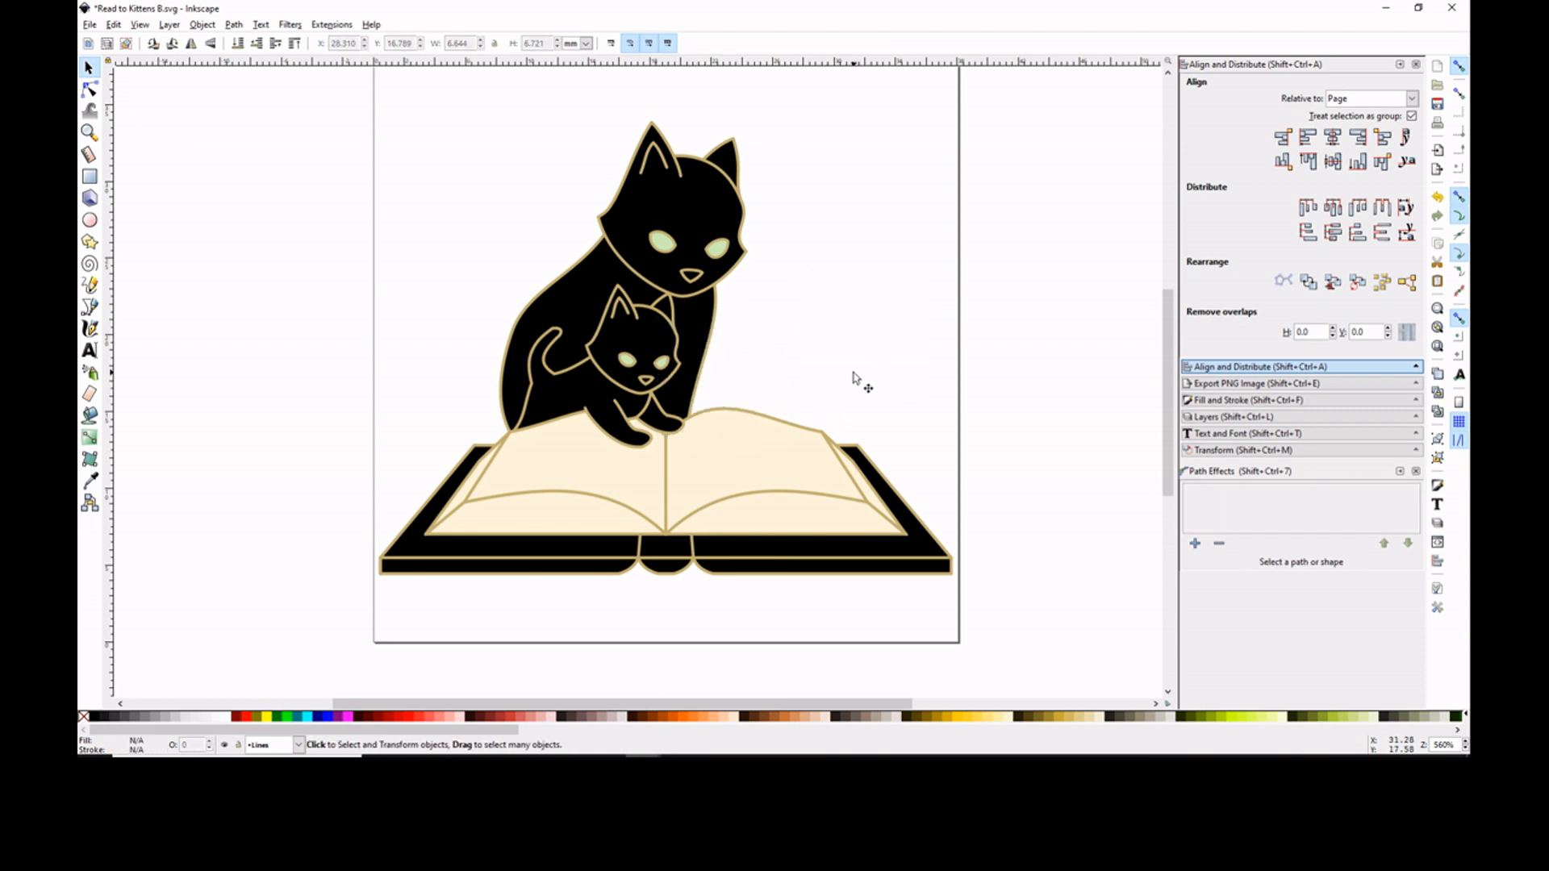
- Select both cats and nudge them horizontally over the book
left_click_drag(812, 114, 424, 507)
key("shift+Right")
key("Left")
key("Left")
key("Left")
key("Left")
key("Left")
key("Left")
left_click(793, 136)
- Flip the mother cat back horizontally, move her right behind the right page and group her parts
left_click(651, 424)
left_click(794, 374)
left_click(733, 349)
left_click(738, 278, "shift")
key("h")
left_click_drag(745, 304, 826, 304)
left_click(1437, 439)
- Move the whole kitten left on the left page and fine-tune the horizontal spacing between it and the mother cat
left_click_drag(477, 274, 788, 477)
left_click_drag(661, 386, 597, 386)
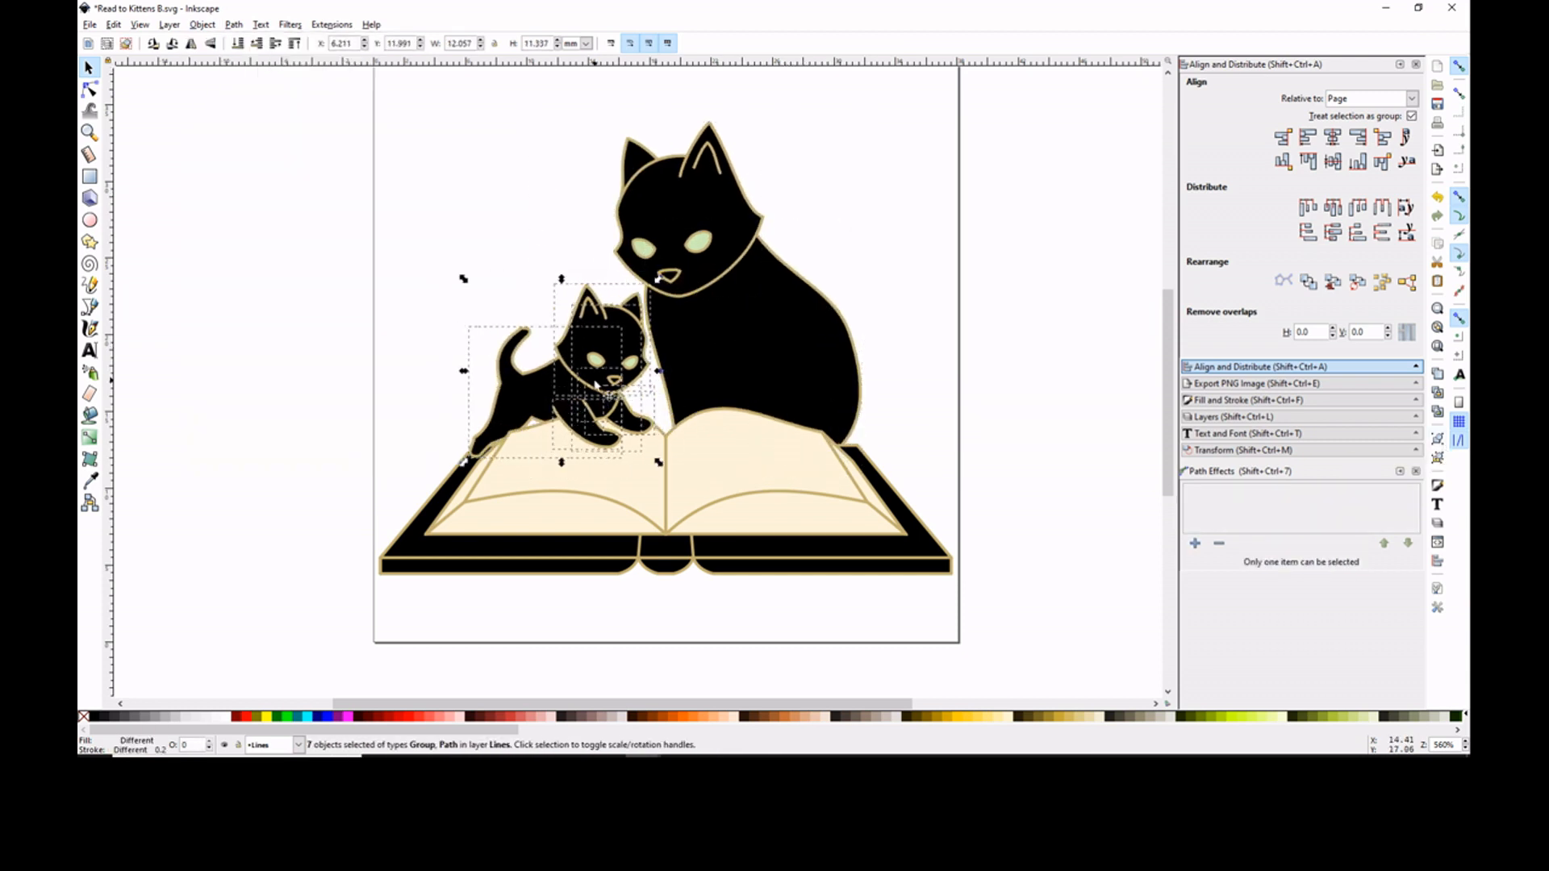
left_click(709, 223)
key("Left")
key("Right")
key("Right")
key("Right")
key("Left")
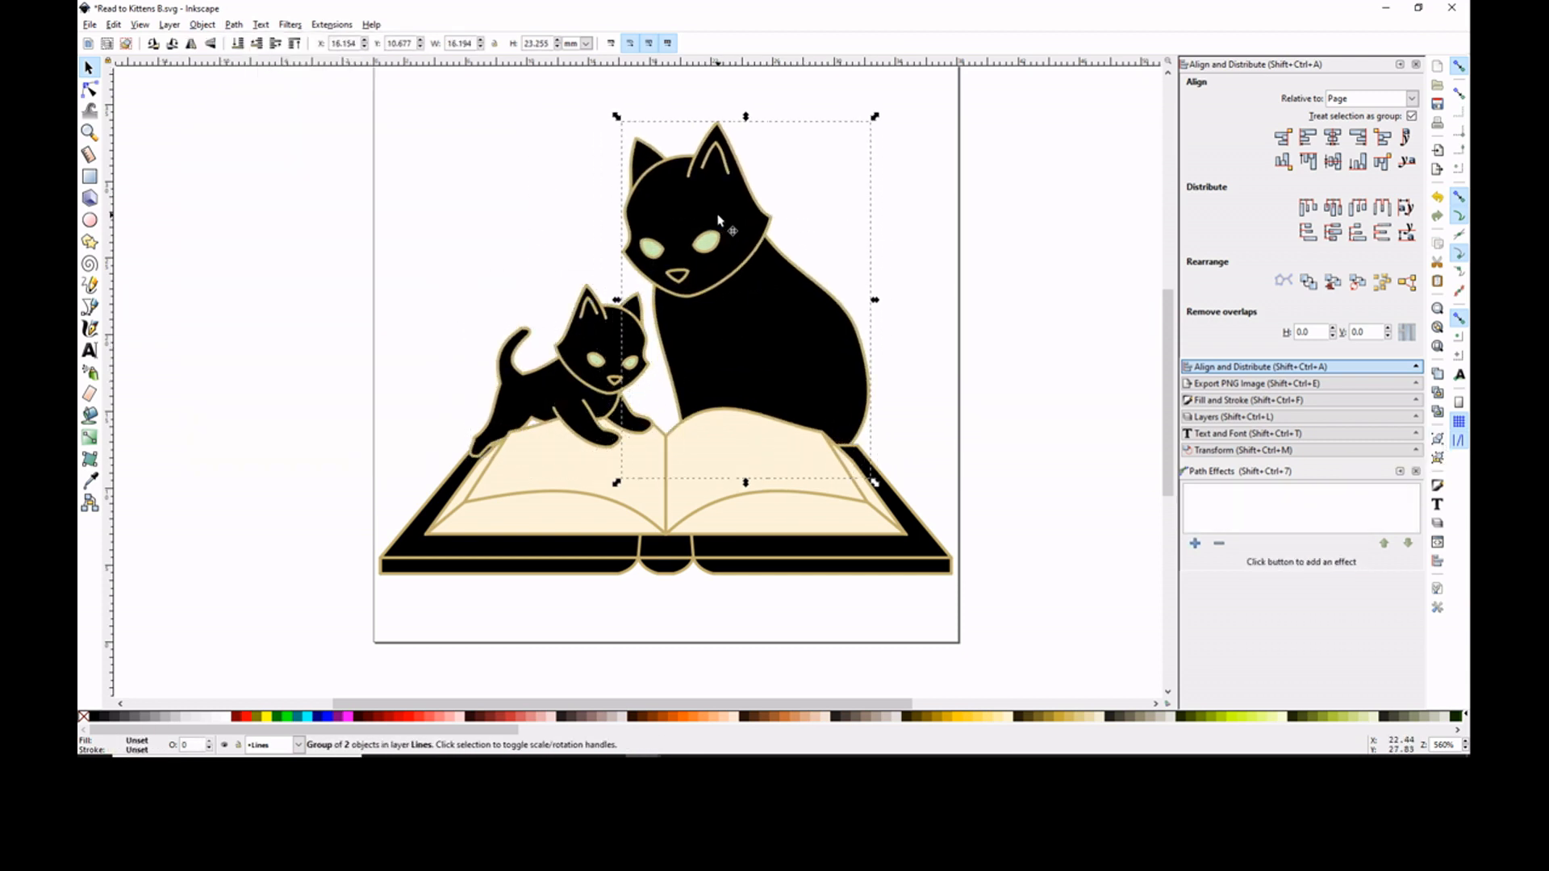
key("Left")
left_click_drag(448, 266, 678, 479)
key("Right")
- Move the upper chest node of the mother cat's body slightly left, beneath her cheek
left_click(706, 347)
key("n")
left_click(655, 257)
left_click_drag(656, 258, 647, 258)
left_click(514, 280)
- Nudge the tail and back nodes of the kitten's body slightly downward
left_click(605, 539)
left_click(500, 282)
left_click(528, 399)
left_click_drag(481, 302, 577, 431)
key("Down")
left_click(502, 260)
- Shift the mother body's lower front node right by about 0.6 mm and its lower back node slightly outward
left_click(675, 441)
left_click_drag(676, 441, 685, 444)
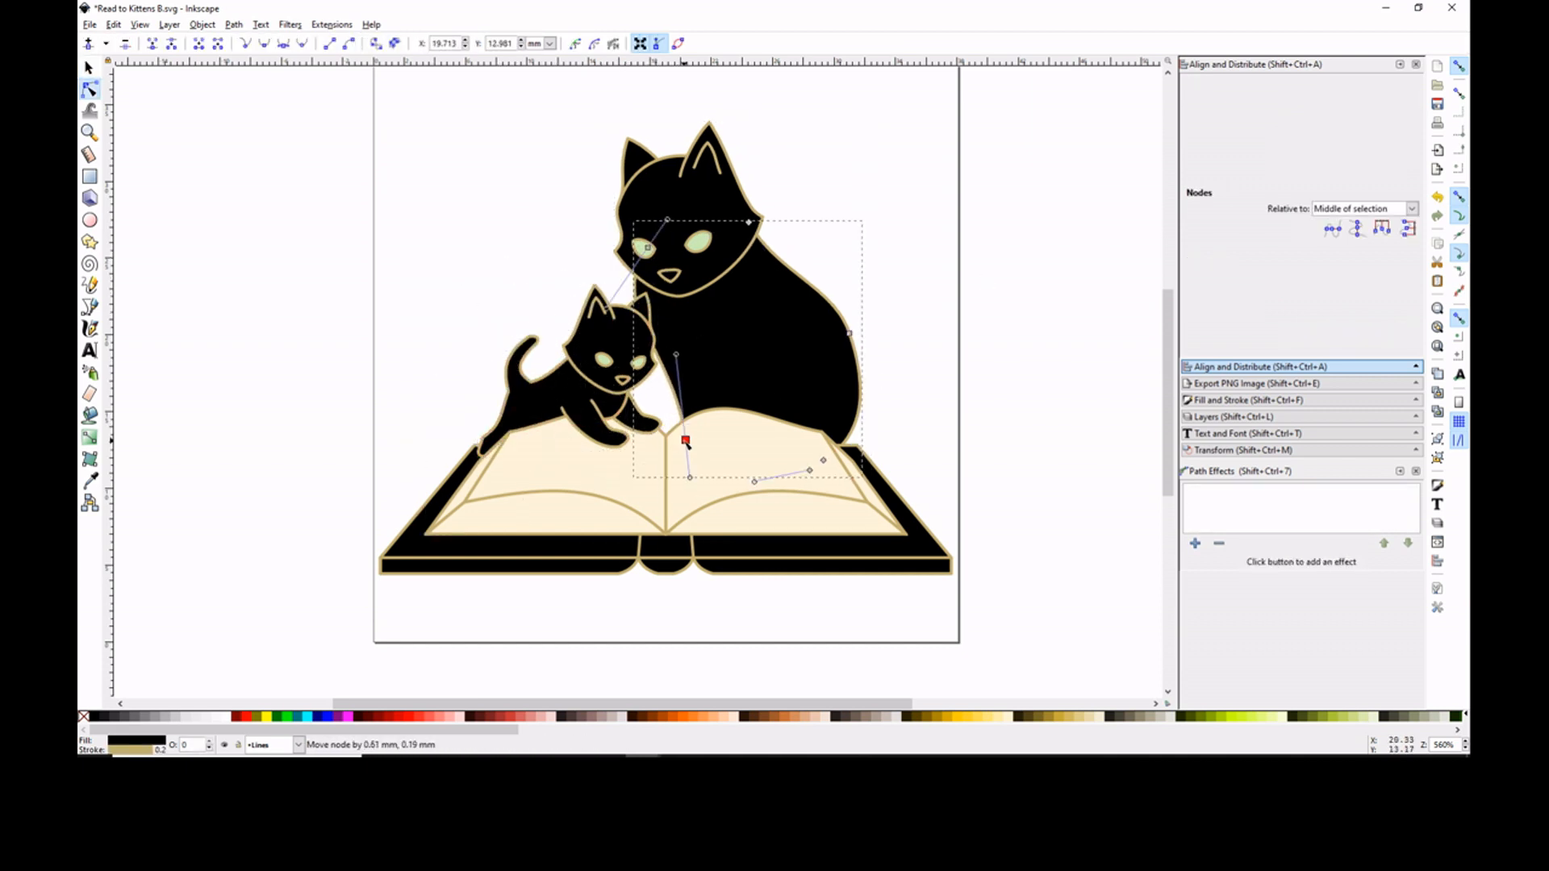
left_click(524, 262)
left_click(766, 354)
left_click_drag(823, 460, 831, 466)
left_click(992, 366)
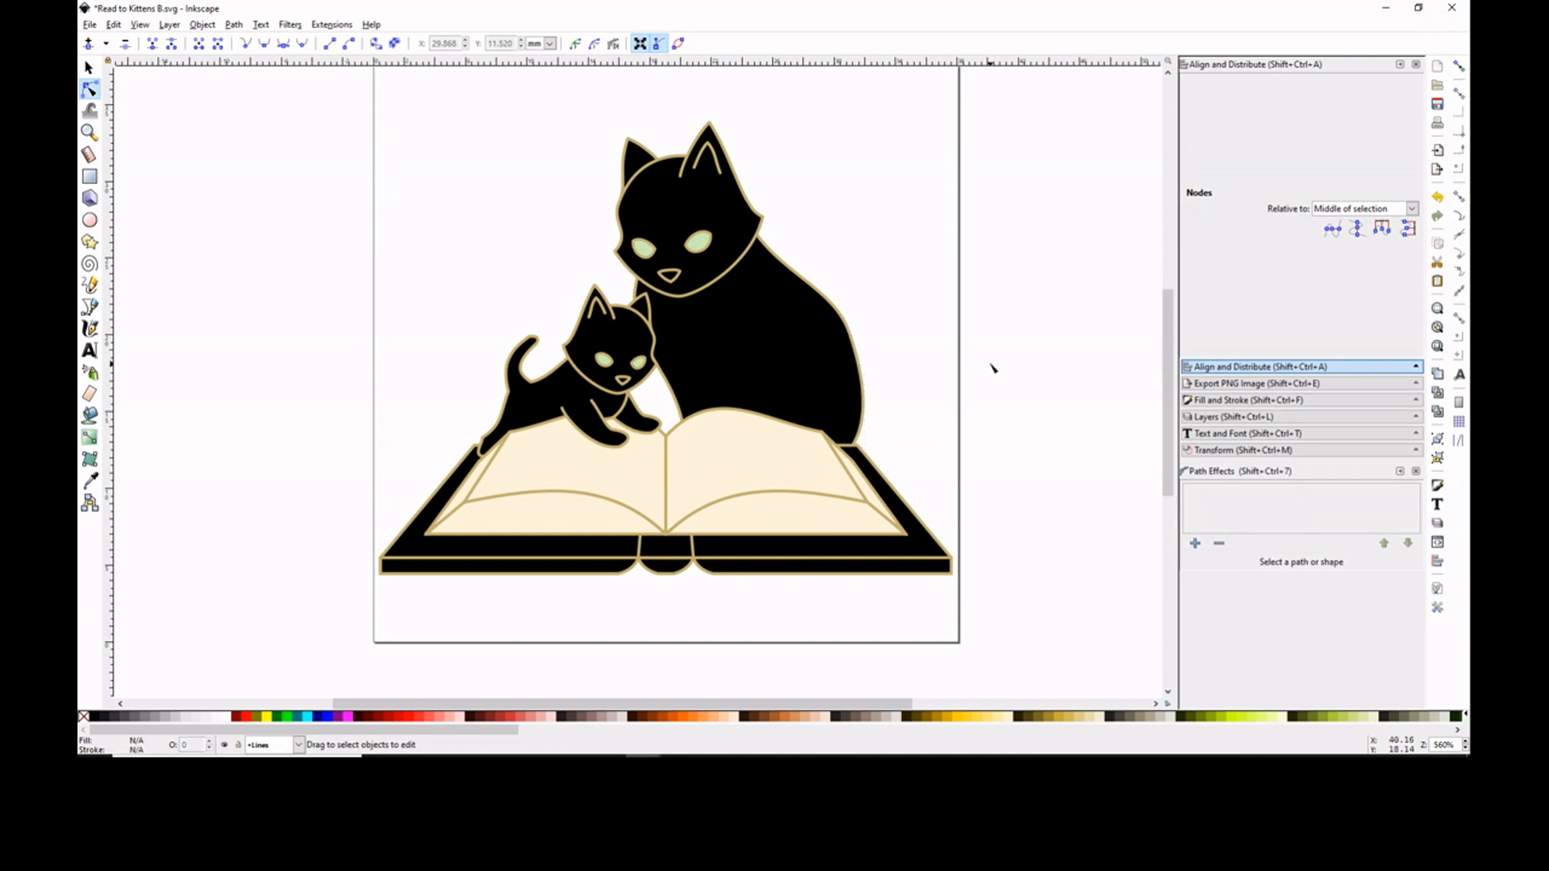
- Sketch freehand front-leg lines on the mother cat's lower chest, just above the open book
key("minus")
left_click(90, 284)
mouse_move(707, 359)
left_mouse_down()
mouse_move(699, 411)
mouse_move(736, 365)
mouse_move(732, 407)
left_mouse_up()
key("ctrl+z")
left_click_drag(723, 363, 714, 412)
mouse_move(671, 371)
left_mouse_down()
mouse_move(687, 423)
mouse_move(698, 412)
left_mouse_up()
- Draw another freehand front-leg line on the mother cat's chest and delete the unwanted line
left_click(89, 68)
left_click(926, 396)
left_click(700, 389)
left_click(927, 311)
left_click(89, 285)
mouse_move(713, 323)
left_mouse_down()
mouse_move(657, 382)
mouse_move(696, 386)
left_mouse_up()
left_click(89, 68)
key("Delete")
- Adjust the leg line's placement and draw a curved haunch line on the mother cat's body above the right page
mouse_move(721, 386)
left_mouse_down()
mouse_move(827, 453)
mouse_move(770, 437)
left_mouse_up()
left_click(932, 339)
left_click(90, 284)
mouse_move(770, 436)
left_mouse_down()
mouse_move(801, 437)
mouse_move(801, 303)
left_mouse_up()
- Draw the mother cat's tail curling over the right side of the book and give it a flat black fill
left_click(89, 133)
triple_click(792, 447)
left_click(90, 89)
left_click(90, 284)
left_click(1248, 400)
left_click(1221, 111)
key("minus")
key("minus")
key("minus")
left_click(89, 68)
left_click(753, 395)
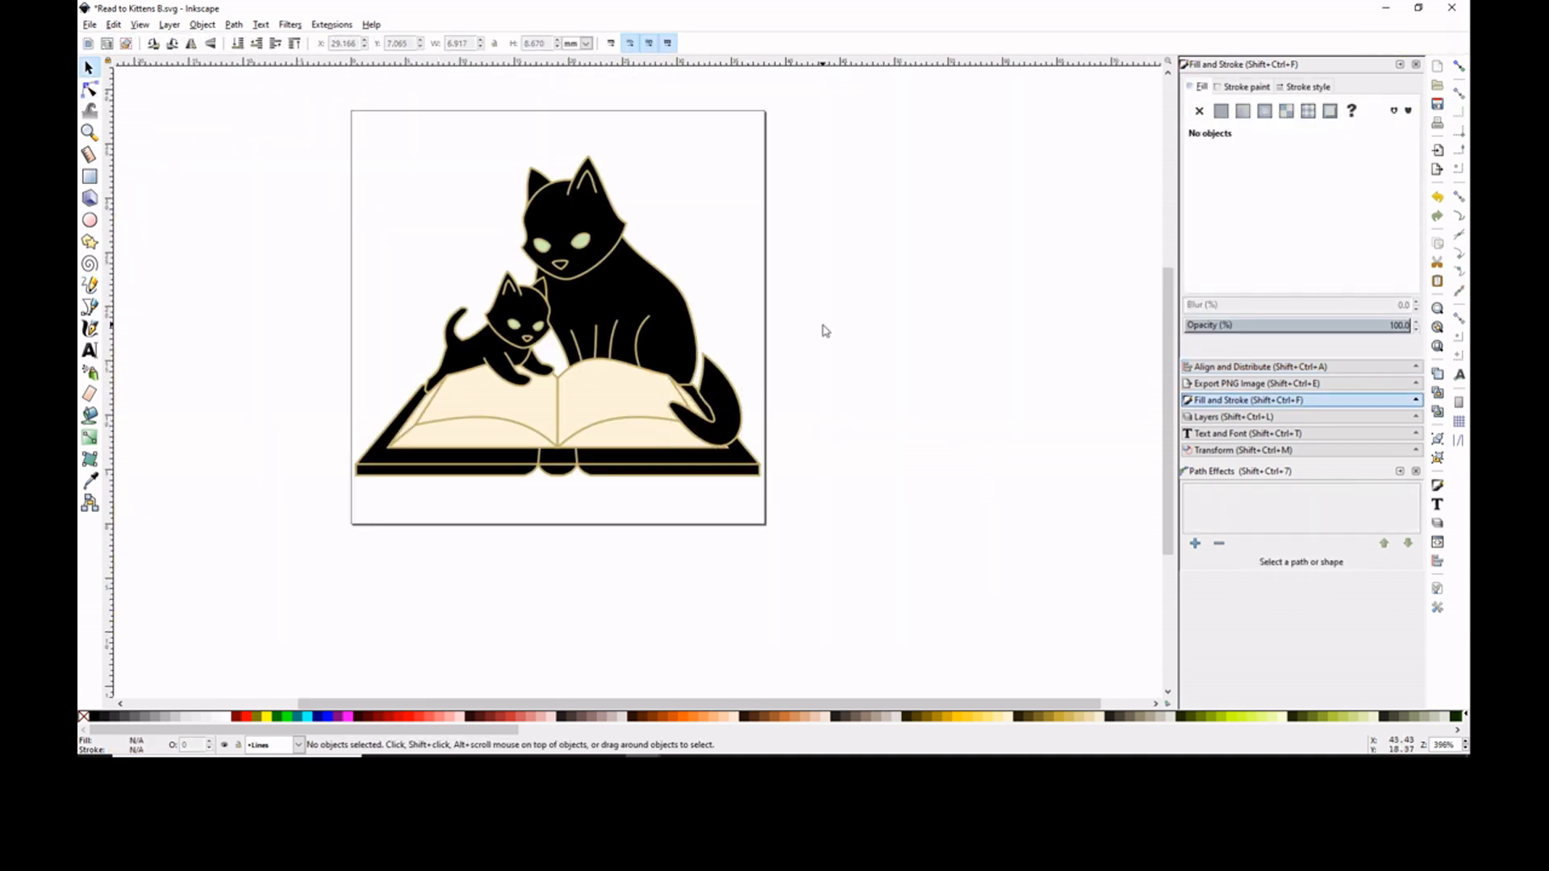
- Delete a surplus node from the tail outline and, with snapping enabled, align its upper node with the mother cat's back
key("n")
scroll(687, 395, "up", 2)
left_click(706, 347)
key("Delete")
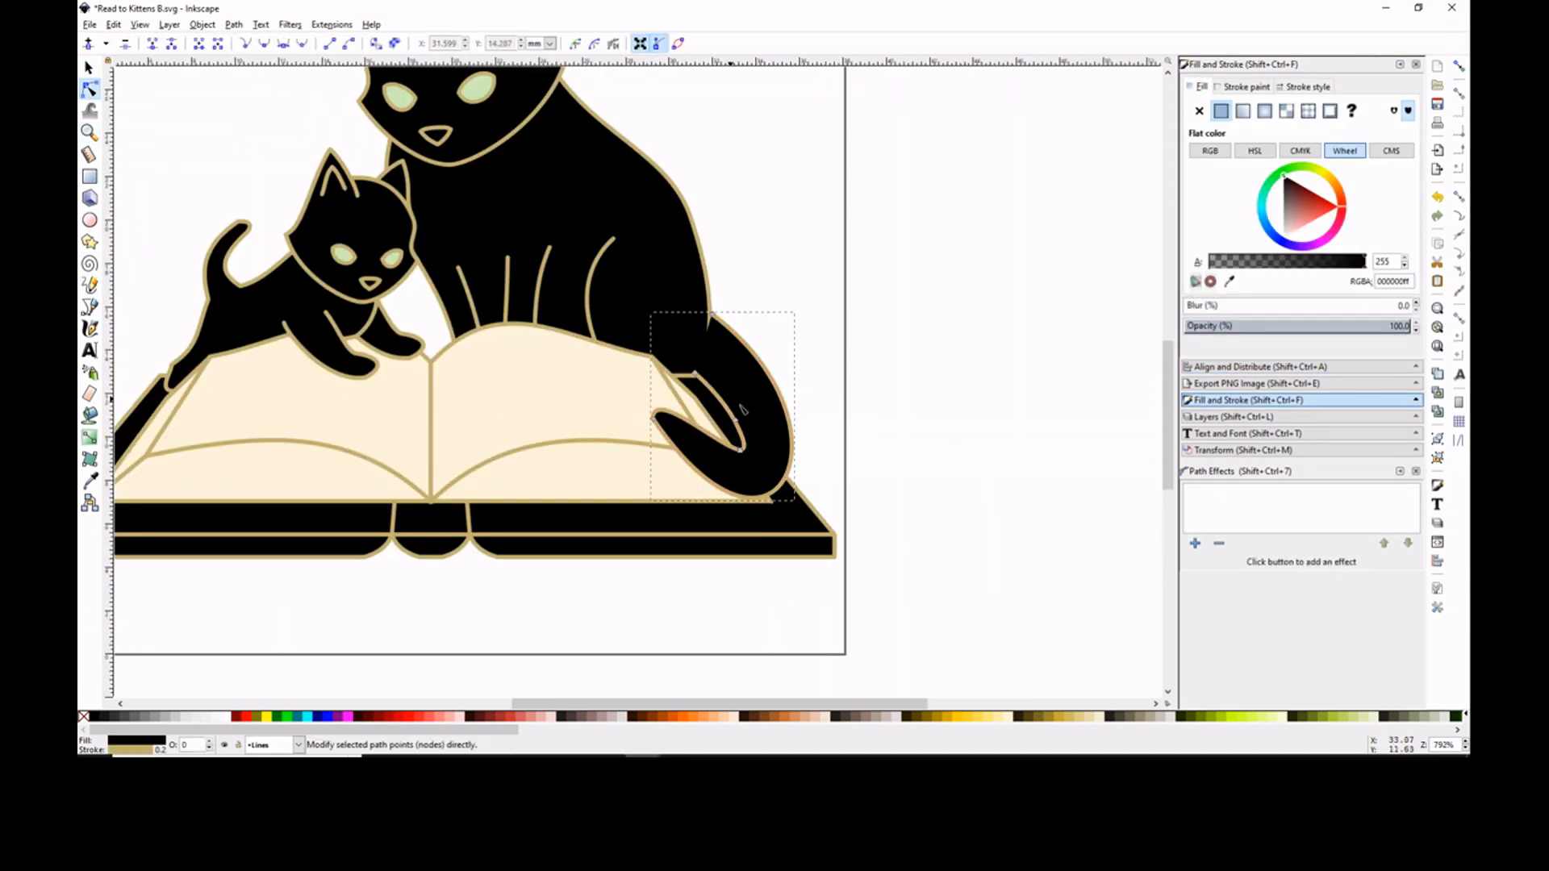
left_click(1459, 66)
left_click_drag(713, 315, 710, 314)
key("minus")
key("minus")
left_click(801, 384)
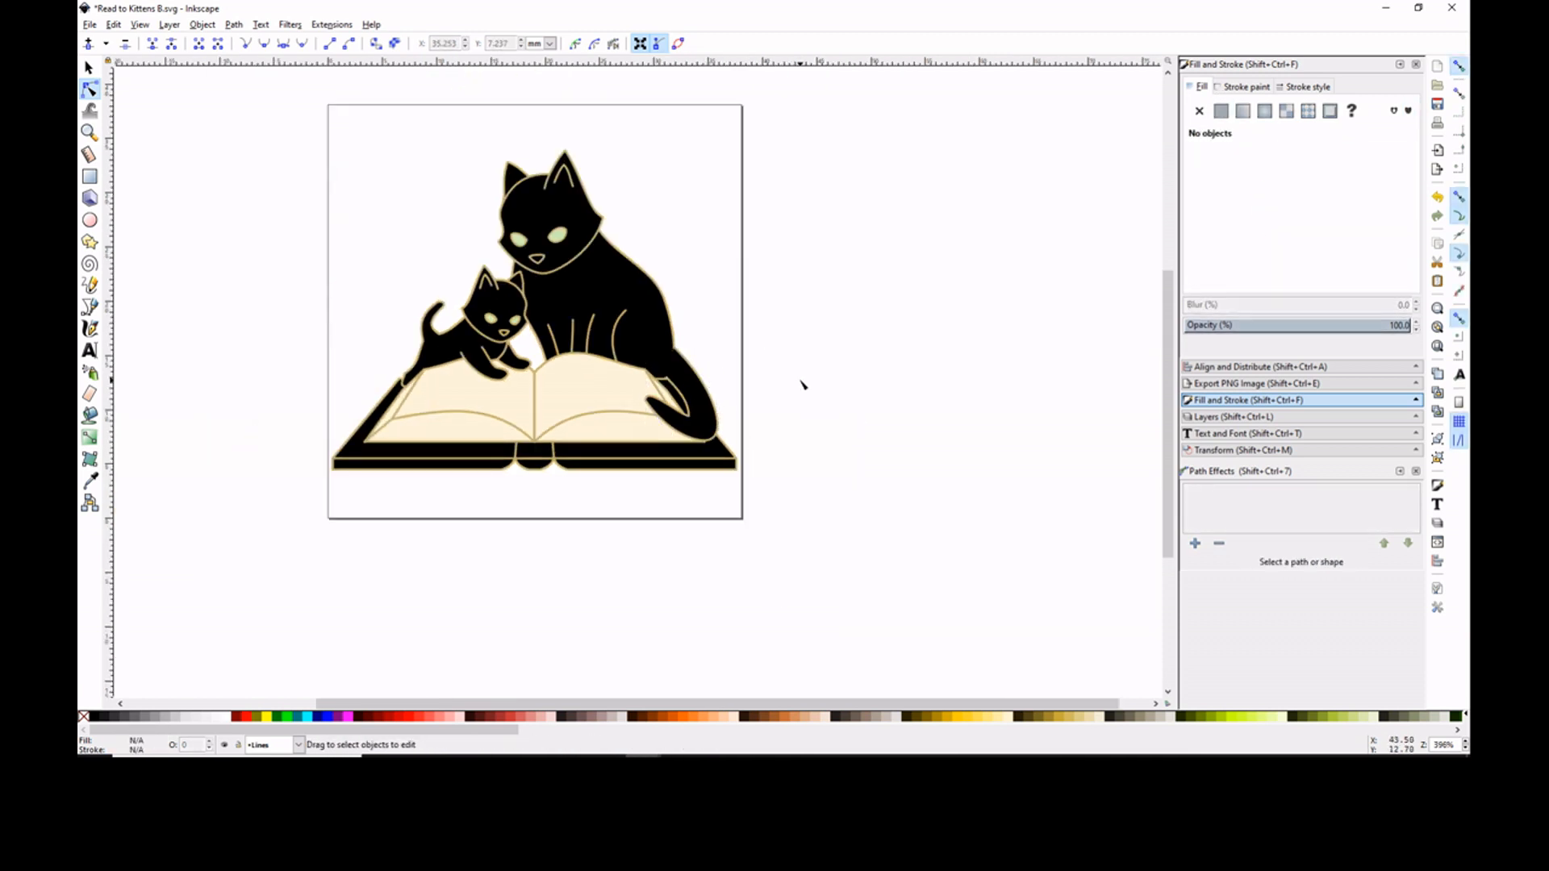
- Change the fill of the book's cover and spine from black to a muted blue
left_click(353, 470)
left_click(545, 450, "shift")
left_click(1277, 237)
left_click(1292, 215)
left_click(802, 384)
left_click(535, 451)
left_click(1294, 216)
- Recolor the book's pages white with the RGBA value ffffffff
left_click(605, 395)
left_click(1313, 233)
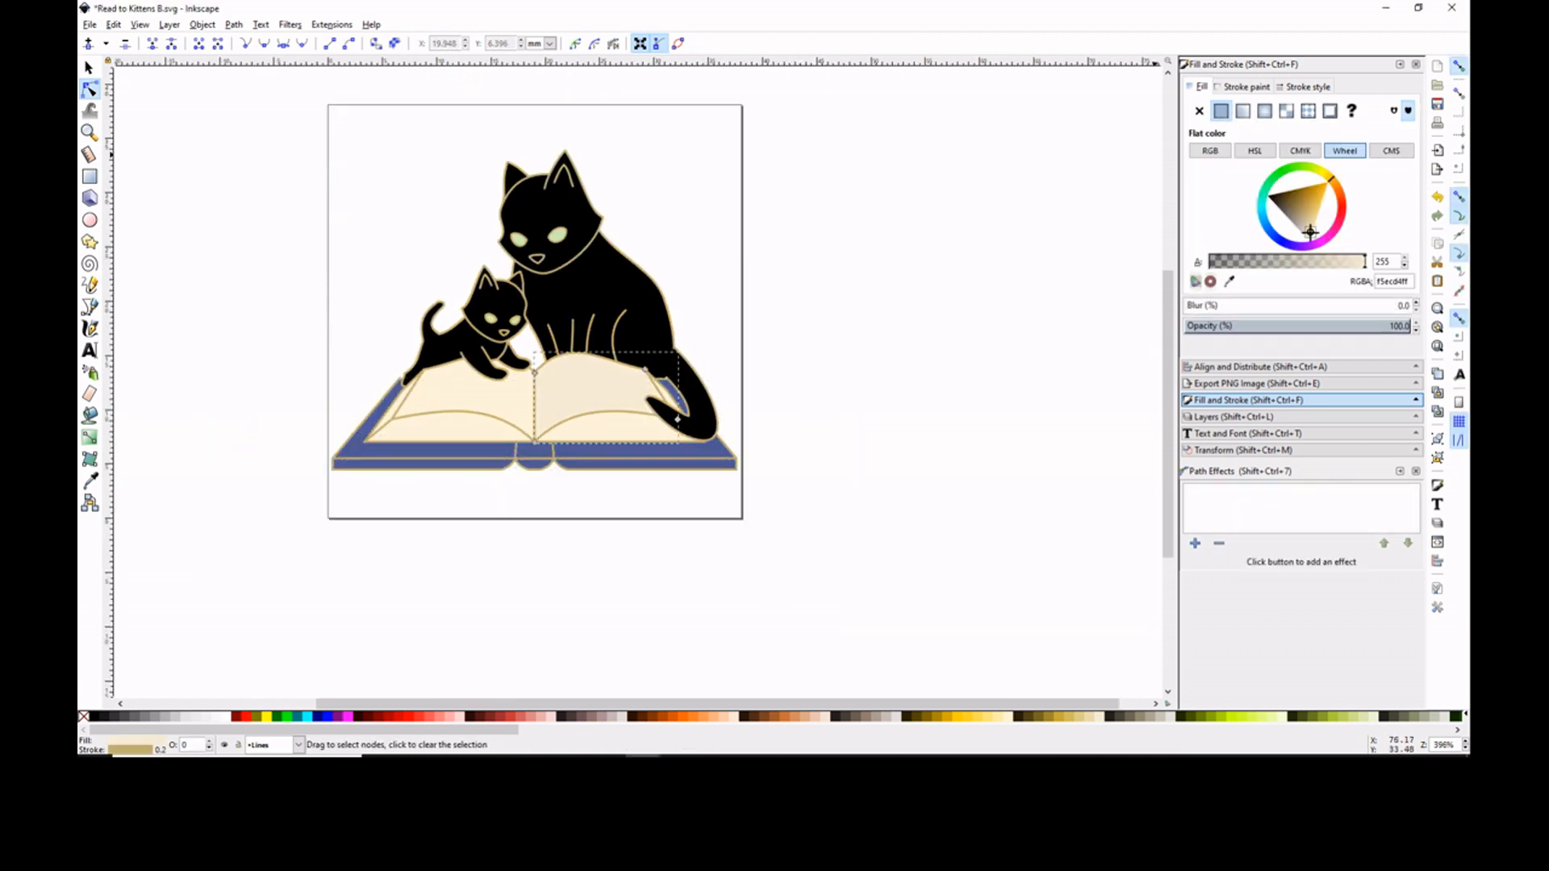
left_click(452, 428)
left_click(460, 391, "shift")
double_click(1394, 281)
type("ffffffff")
- Select the entire illustration and center it horizontally and vertically on the page
left_click(89, 68)
key("ctrl+a")
left_click_drag(575, 365, 354, 331)
left_click(1400, 368)
left_click(1332, 137)
left_click(1332, 161)
key("Escape")
scroll(621, 393, "left", 9)
left_click(549, 460, "shift")
left_click_drag(605, 403, 494, 449)
key("ctrl+z")
left_click(710, 427, "shift")
key("ctrl+z")
left_click(646, 428)
left_click_drag(555, 344, 619, 343)
left_click_drag(413, 452, 392, 457)
key("ctrl+z")
key("ctrl+z")
key("Escape")
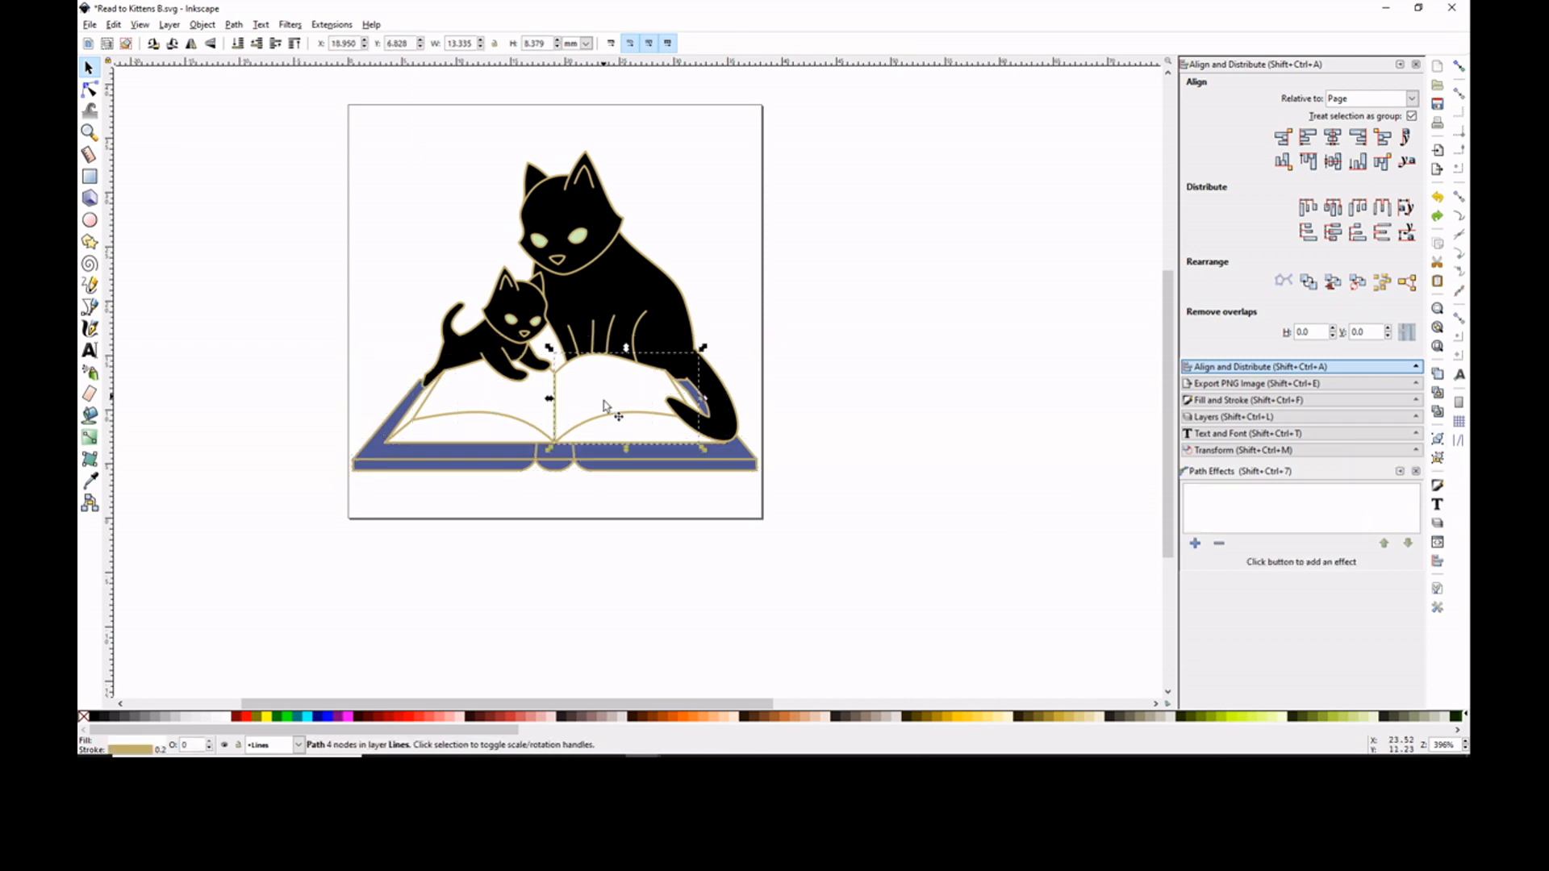
- Group the parts of the blue book and try moving and rotating the group
left_click(637, 469, "shift")
key("ctrl+g")
left_click_drag(615, 411, 533, 546)
key("ctrl+z")
left_click(615, 412)
left_click_drag(762, 347, 747, 315)
key("ctrl+z")
- Skew the grouped blue book horizontally and move it off the page to the lower right
left_click_drag(555, 345, 525, 345)
left_click_drag(590, 420, 545, 421)
left_click_drag(532, 489, 524, 521)
left_click_drag(551, 413, 407, 255)
left_click_drag(701, 265, 681, 238)
left_click_drag(600, 397, 943, 567)
- Paste the angled black-covered book, place it at the mother cat's feet and flip it horizontally
left_click(590, 410)
left_click_drag(330, 440, 415, 521)
key("Delete")
key("ctrl+v")
left_click_drag(565, 520, 510, 416)
left_click(202, 25)
left_click(254, 354)
- Move the kitten off the page to the right of the mother cat and flip it horizontally
left_click_drag(387, 259, 563, 413)
left_click_drag(516, 323, 836, 245)
left_click(202, 25)
left_click(254, 354)
left_click(89, 68)
left_click_drag(718, 174, 899, 354)
mouse_move(837, 271)
left_mouse_down()
mouse_move(716, 347)
mouse_move(837, 285)
left_mouse_up()
- Group all paths of the angled black-covered book and shift the group slightly right
left_click_drag(234, 342, 863, 545)
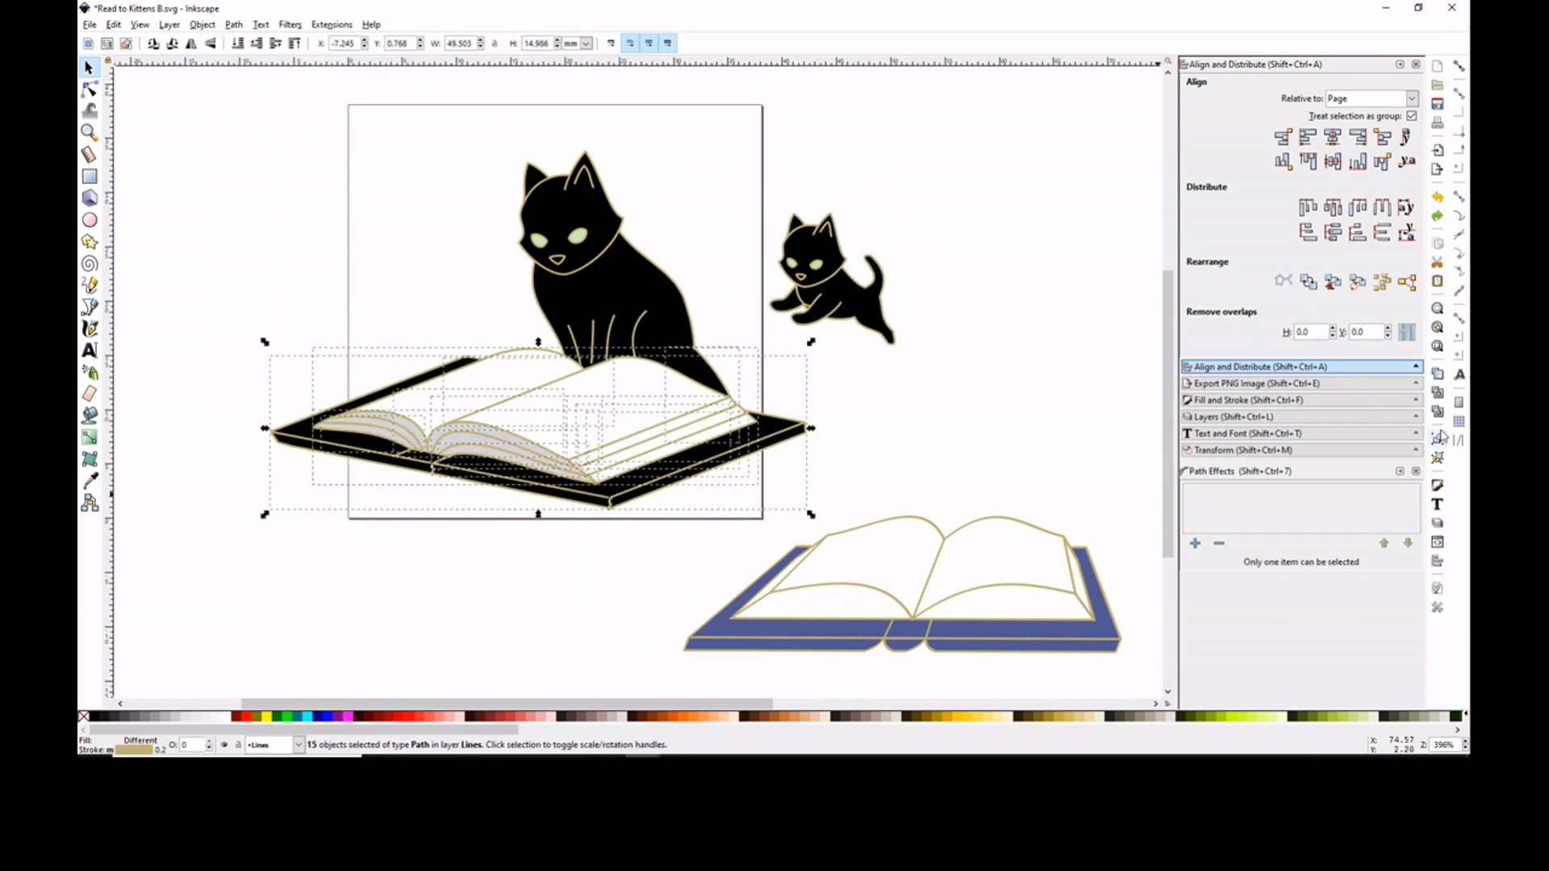
key("ctrl+g")
left_click_drag(533, 408, 566, 410)
- Place the flipped kitten in front of the mother cat on the book and shift the mother slightly right
left_click(89, 89)
left_click(88, 67)
left_click_drag(827, 311, 680, 368)
left_click(867, 302)
left_click(583, 299)
key("ctrl+z")
left_click(592, 342, "shift")
left_click_drag(583, 298, 667, 349)
key("ctrl+z")
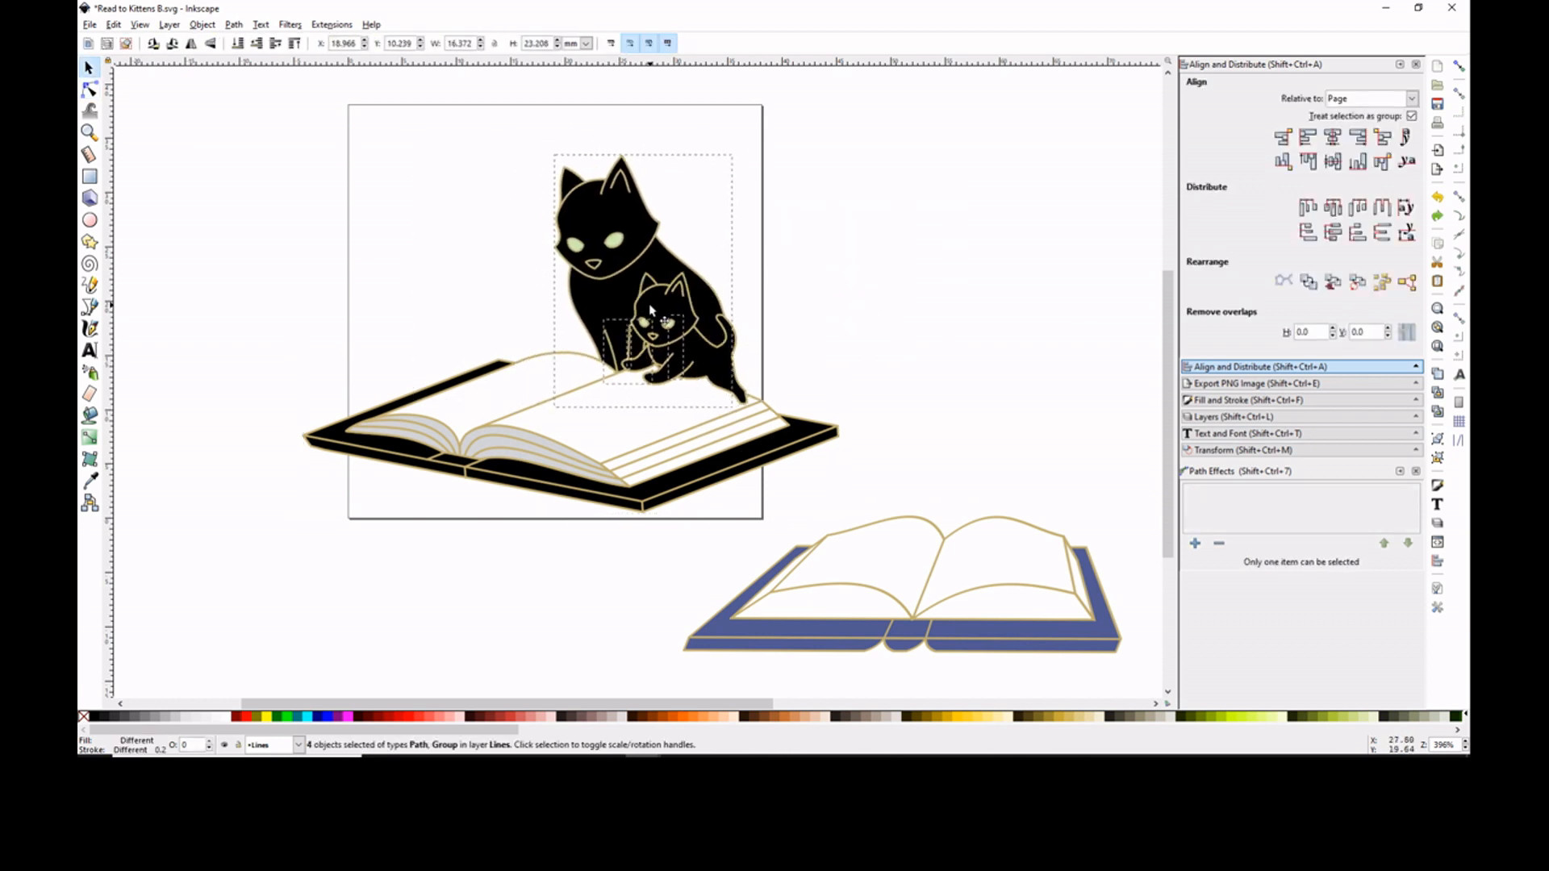
left_click(855, 310)
left_click(579, 436)
left_click(579, 435)
left_click_drag(843, 434, 846, 427)
left_click(888, 331)
key("ctrl+z")
key("ctrl+z")
- Draw a short line across the black book's front cover edge and place a duplicate beside the spine to mark its width
left_click(90, 132)
left_click_drag(319, 355, 689, 528)
scroll(637, 452, "left", 9)
left_click(89, 285)
left_click(703, 437)
left_click(702, 466)
left_click(90, 68)
key("ctrl+d")
left_click_drag(703, 451, 351, 398)
- Clean up the duplicated spine line by deleting a surplus node and refining the remaining ones
left_click(89, 90)
left_click(379, 393)
left_click(373, 399)
key("Delete")
left_click(245, 44)
left_click(304, 366)
key("minus")
key("minus")
key("minus")
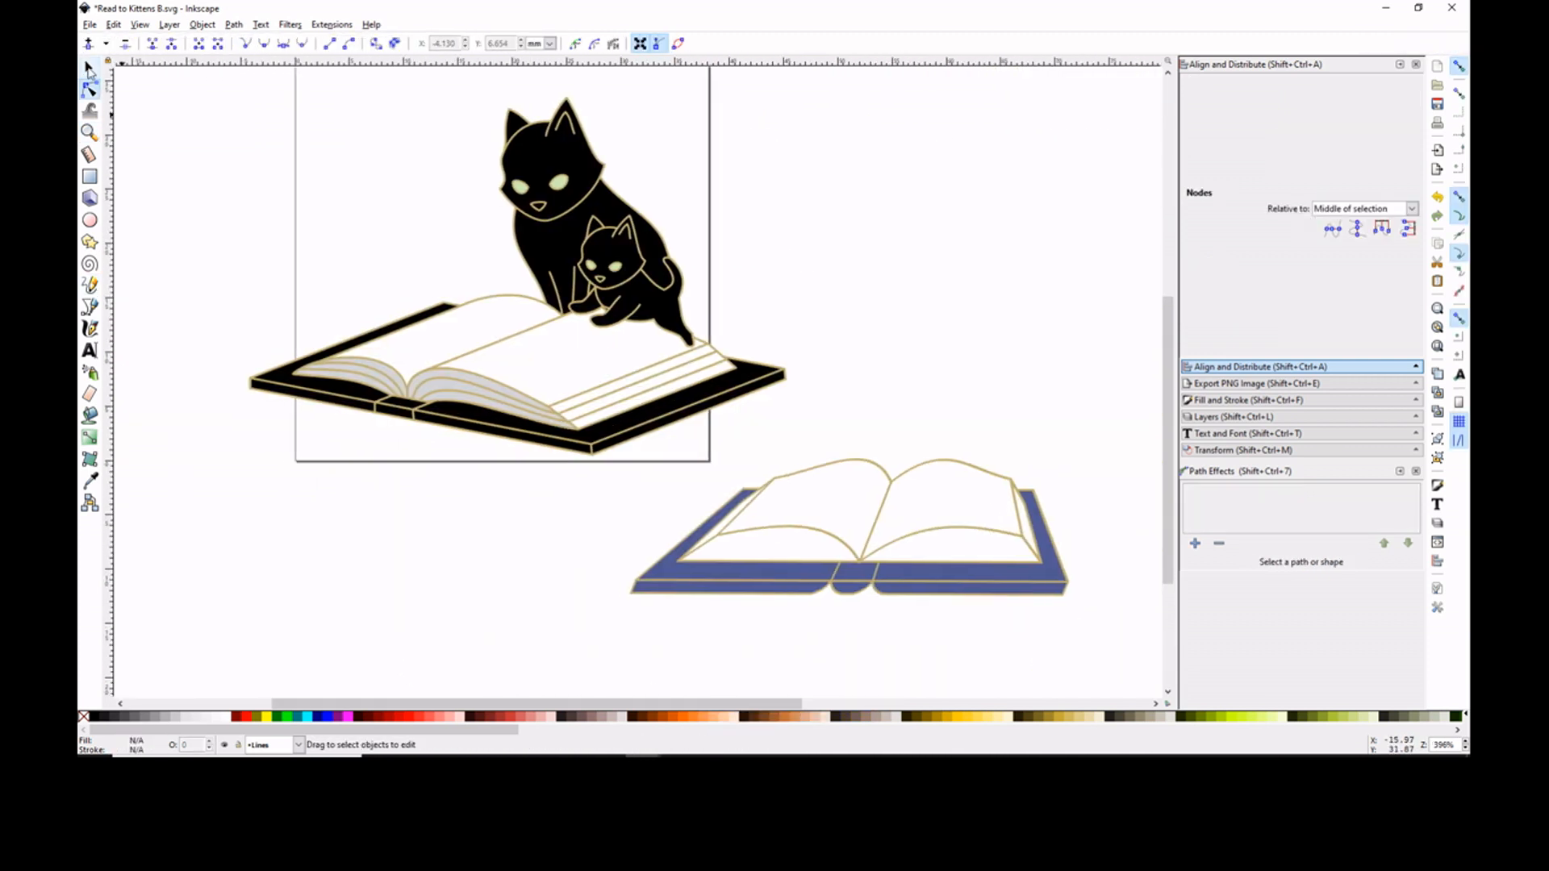
- Delete the skewed blue book beside the page
left_click(90, 68)
left_click(959, 579)
key("Delete")
- Shift the mother cat's two front-leg lines slightly left and fit their lower nodes to the base of her legs
left_click_drag(709, 704, 597, 704)
left_click(90, 132)
left_click(672, 398)
left_click(672, 399)
left_click(89, 68)
left_click(567, 363)
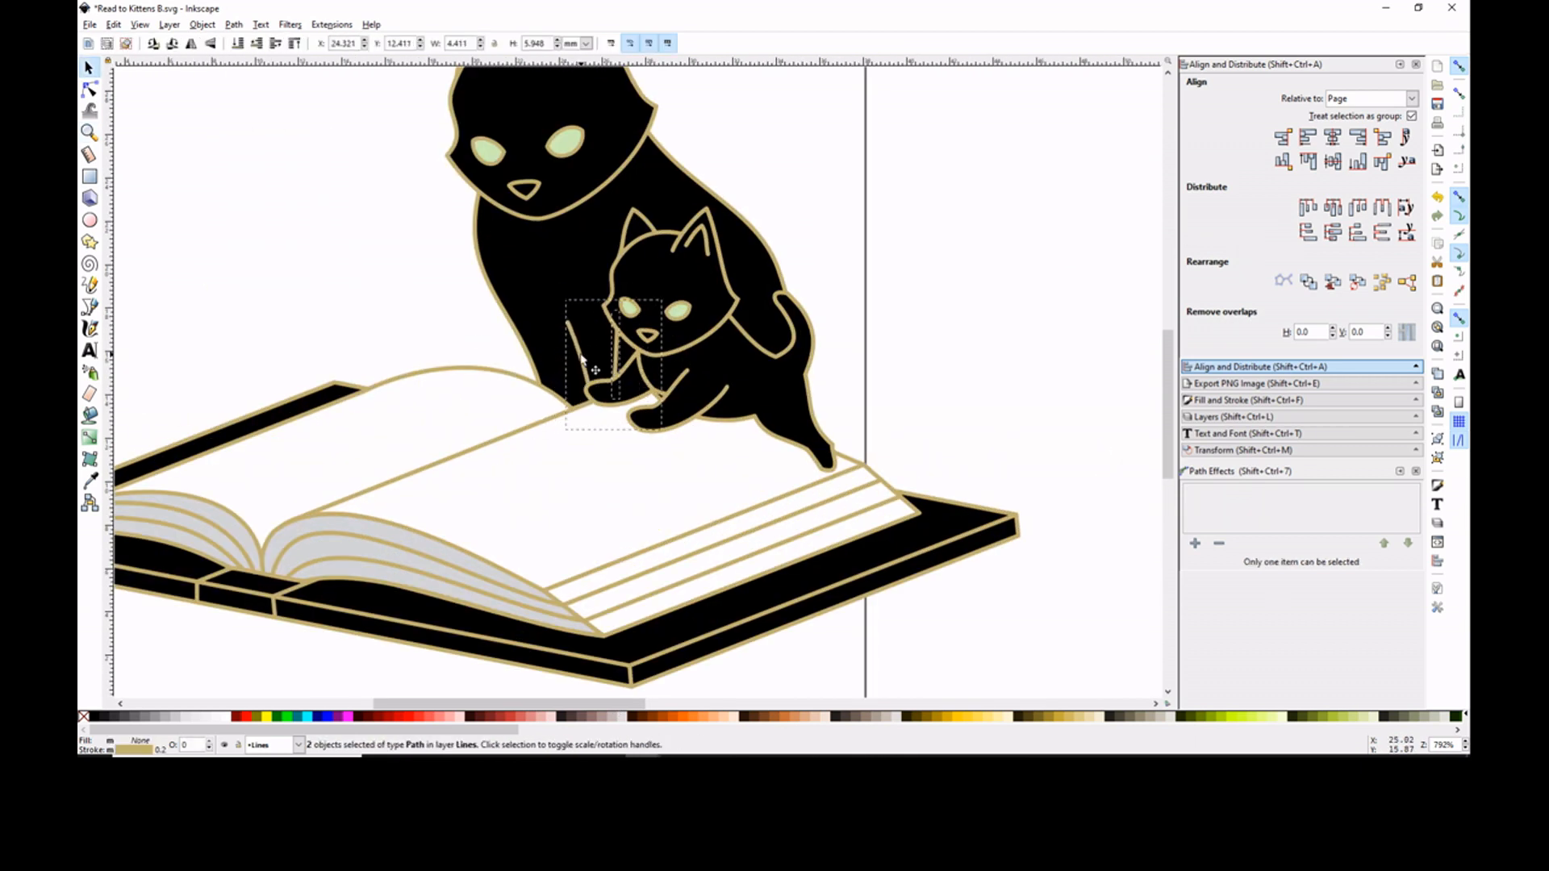
left_click(89, 89)
left_click(569, 379)
left_click_drag(583, 420, 574, 424)
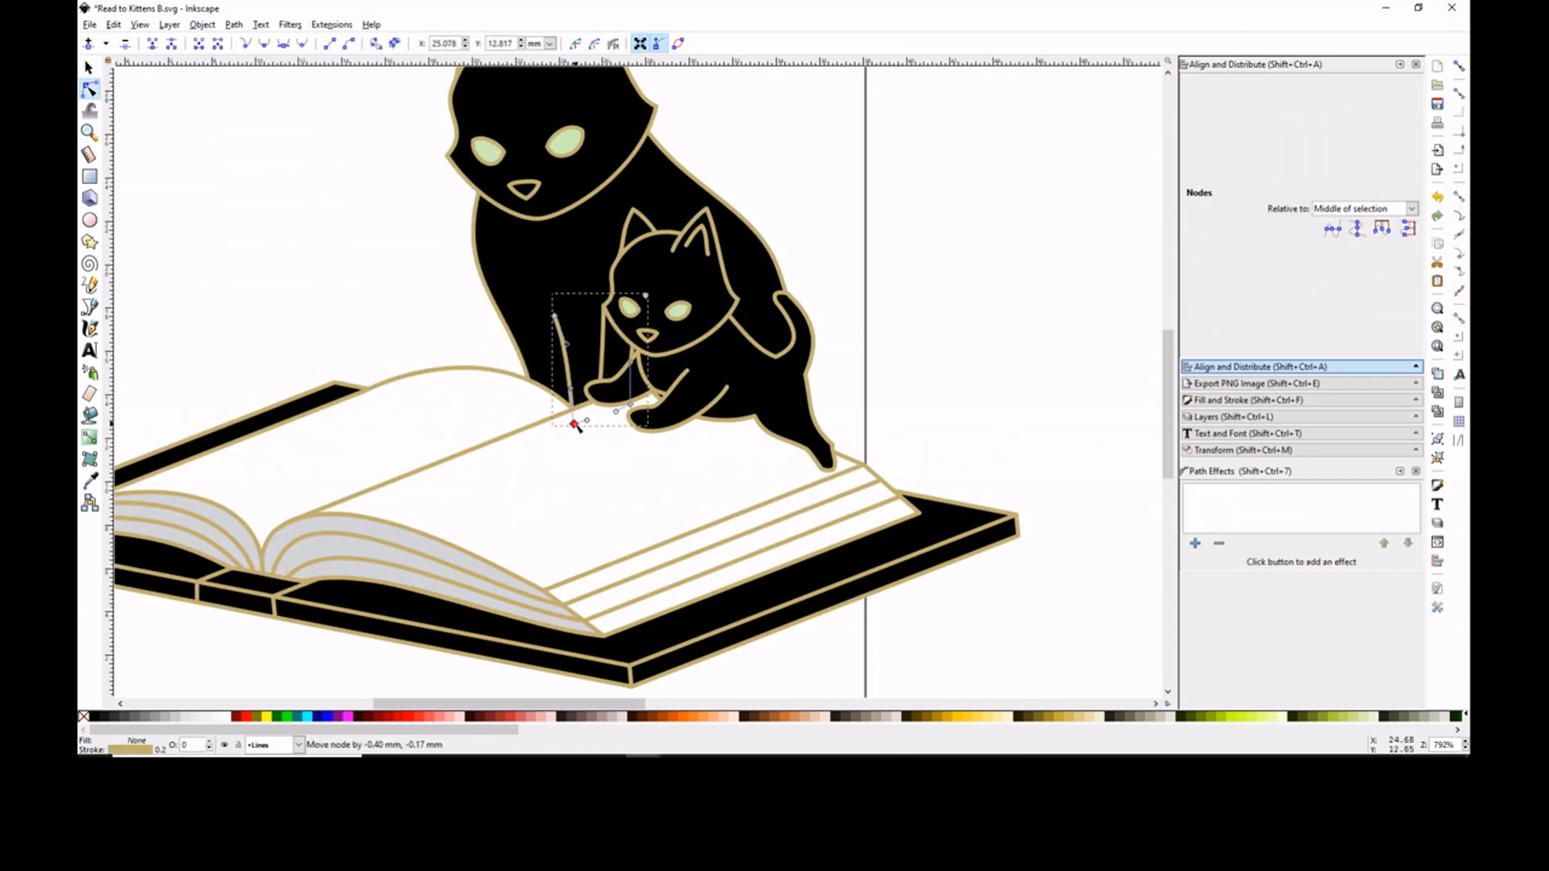
left_click(1129, 203)
- Turn off snapping and adjust the curve of the mother cat's chest outline below her cheek
left_click(1458, 66)
left_click(485, 265)
left_click(384, 239)
left_click_drag(476, 258, 537, 254)
key("minus")
left_click(521, 279)
left_click(527, 204)
left_click(874, 279)
left_click(528, 282)
left_click(875, 278)
left_click(528, 283)
left_click(874, 278)
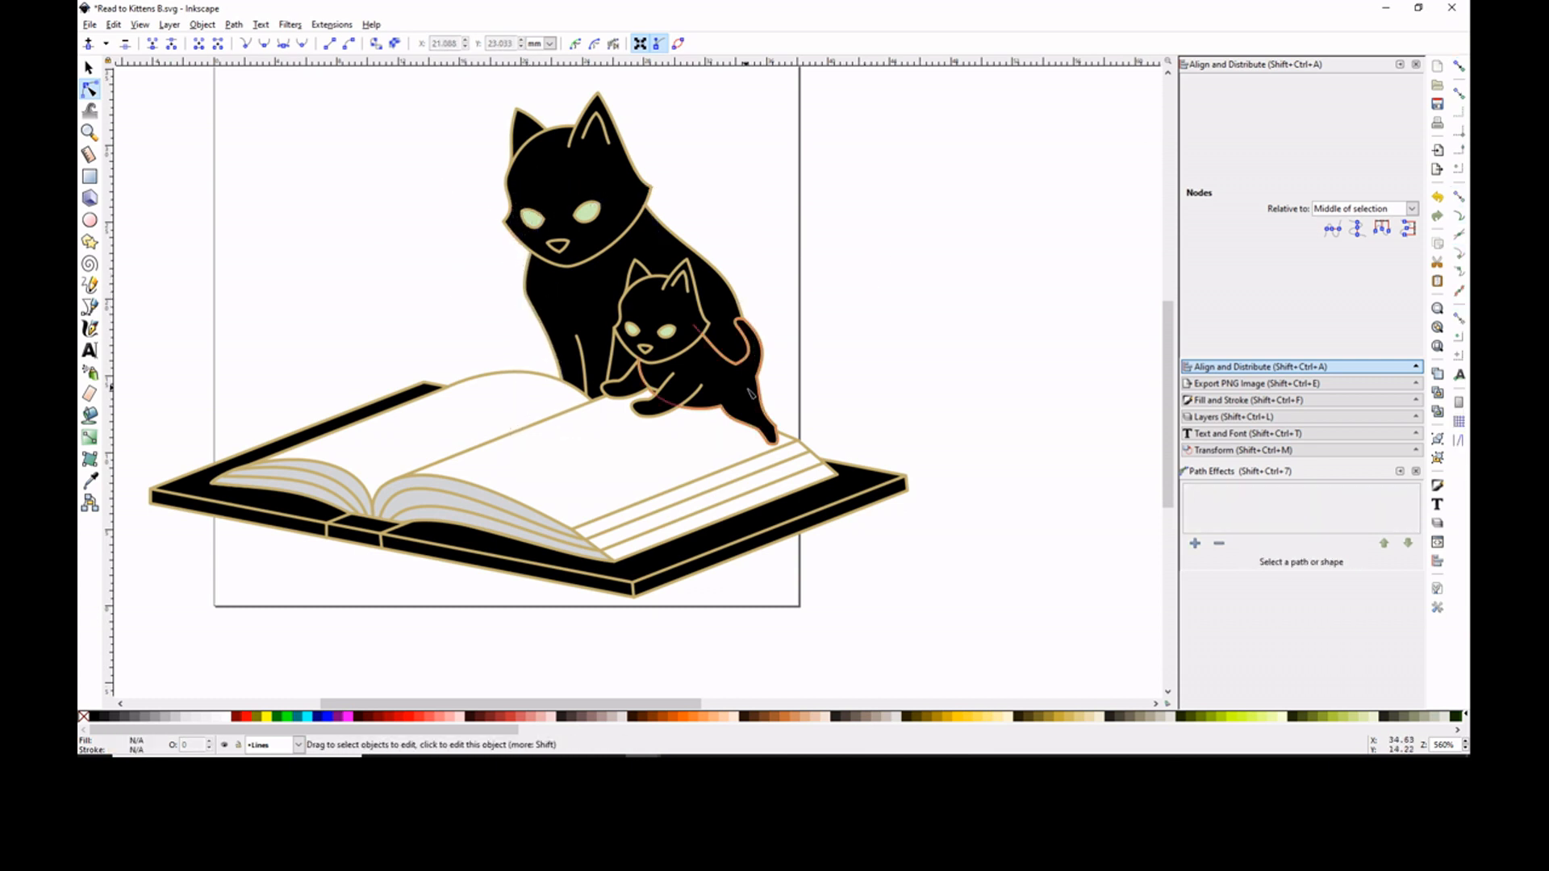
- Refine the outline nodes at the kitten's front paw and at the lower end of the mother cat's haunch
left_click(89, 68)
left_click(785, 352)
left_click(762, 354)
left_click(885, 311)
left_click_drag(645, 415, 657, 404)
left_click(89, 90)
left_click(710, 392)
left_click(926, 433)
left_click(766, 422)
left_click_drag(773, 440, 779, 446)
left_click(861, 402)
- Draw the mother cat's upward-curling tail behind her haunch, fill it black and refine its curve
left_click(90, 285)
left_click_drag(740, 325, 829, 323)
mouse_move(828, 323)
left_mouse_down()
mouse_move(844, 406)
mouse_move(740, 324)
left_mouse_up()
left_click(90, 68)
left_click(1247, 400)
left_click(90, 90)
left_click(843, 387)
left_click_drag(858, 351, 871, 339)
left_click(928, 323)
- Fine-tune the nodes at the base and inner curve of the mother cat's tail
left_click(90, 133)
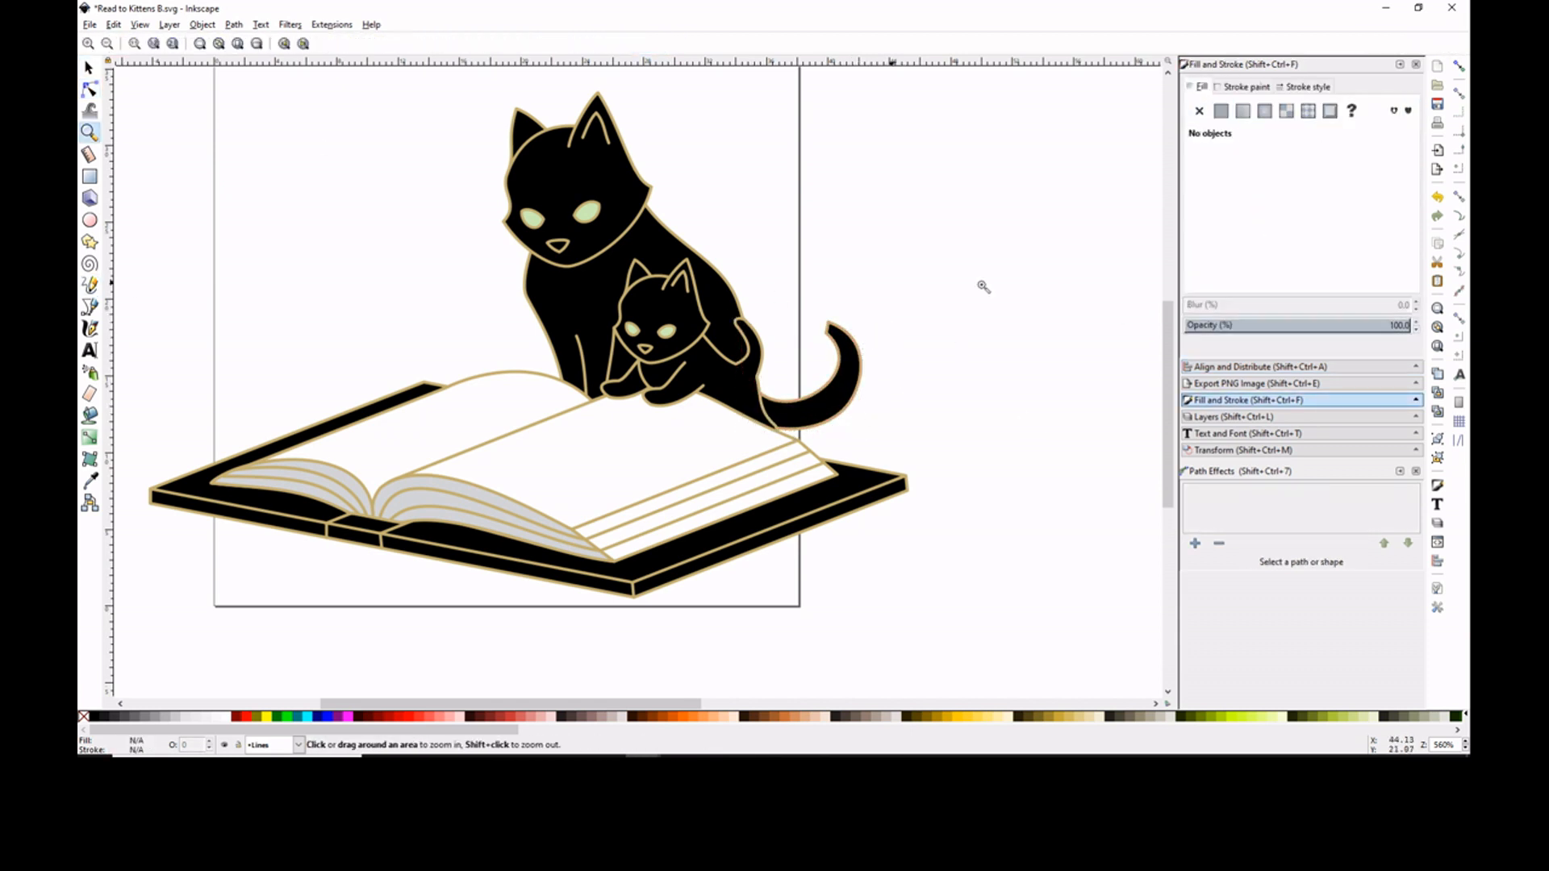
left_click_drag(983, 268, 734, 507)
left_click(89, 90)
left_click(565, 452)
left_click_drag(428, 488, 341, 476)
left_click_drag(516, 407, 522, 415)
scroll(645, 386, "down", 4)
left_click(767, 333)
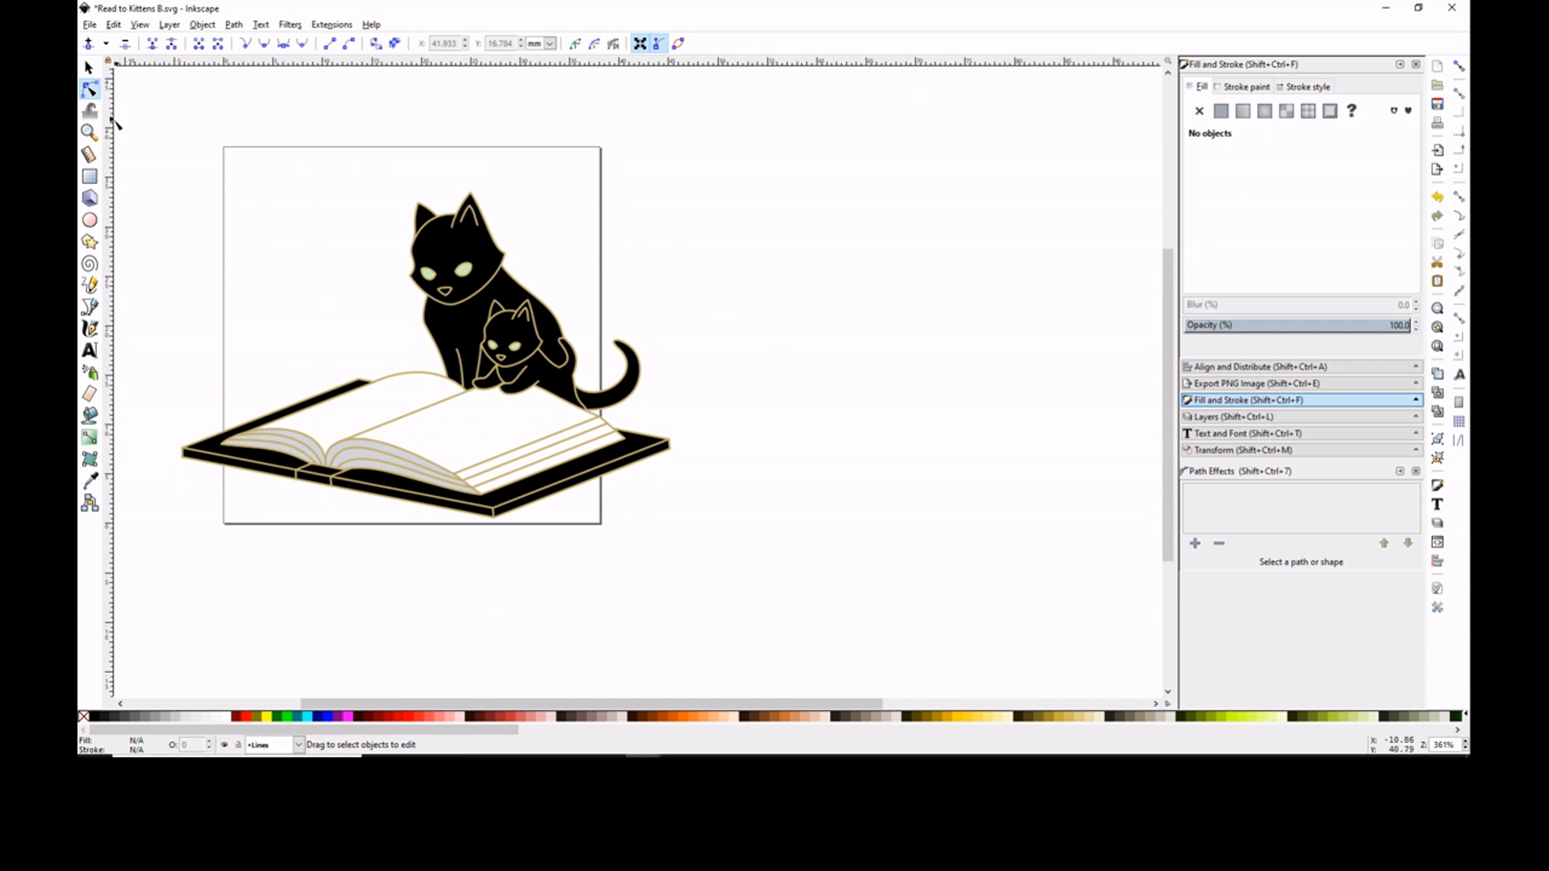
scroll(669, 392, "up", 2)
left_click(605, 347)
left_click(643, 382)
scroll(643, 382, "down", 3)
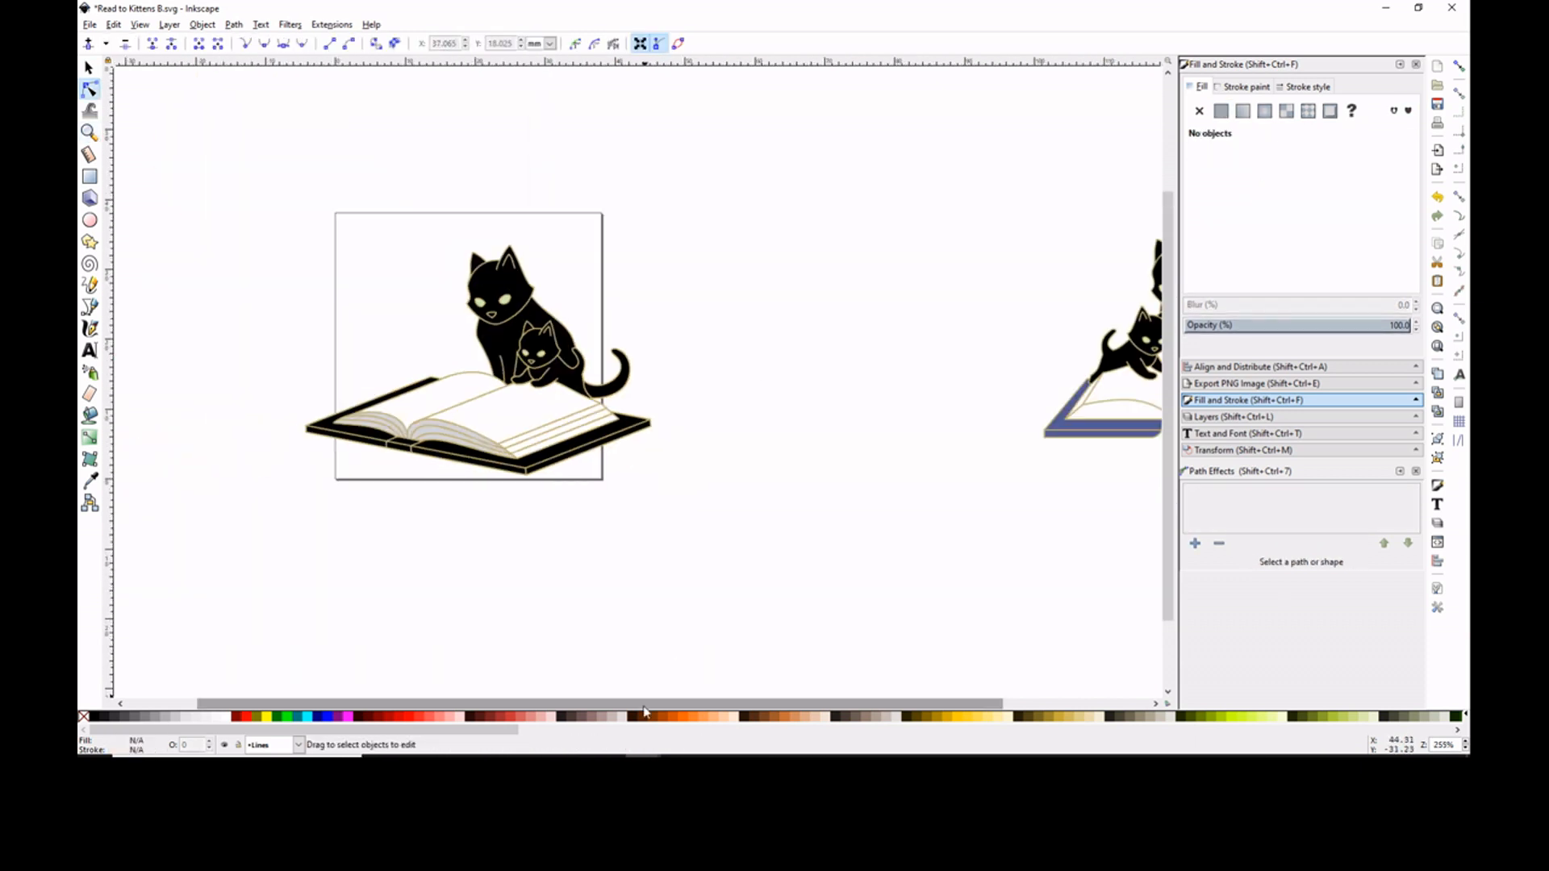
scroll(643, 382, "up", 2)
scroll(826, 371, "down", 2)
- Toggle the sketch layer's visibility to shift the sketch aside, and make the Lines layer active
left_click(1238, 417)
left_click(1190, 104)
left_click_drag(446, 280, 217, 290)
left_click(1190, 103)
left_click(1233, 86)
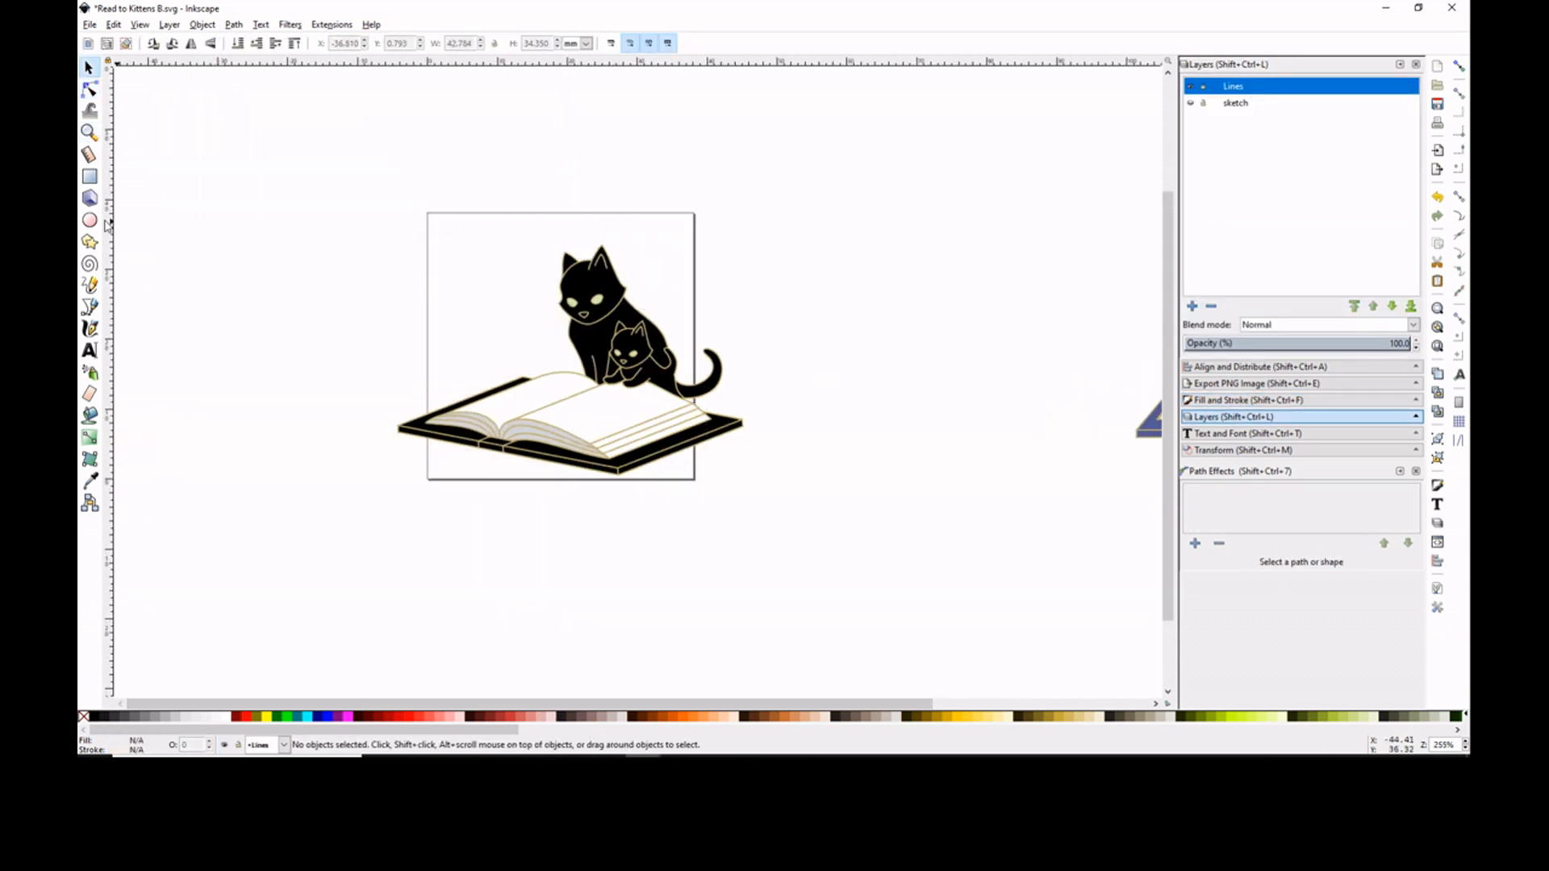
- Draw a narrow curved text strip near the front of the left page and shape its nodes
scroll(593, 404, "up", 3)
left_click(90, 285)
left_click_drag(247, 412, 331, 445)
key("n")
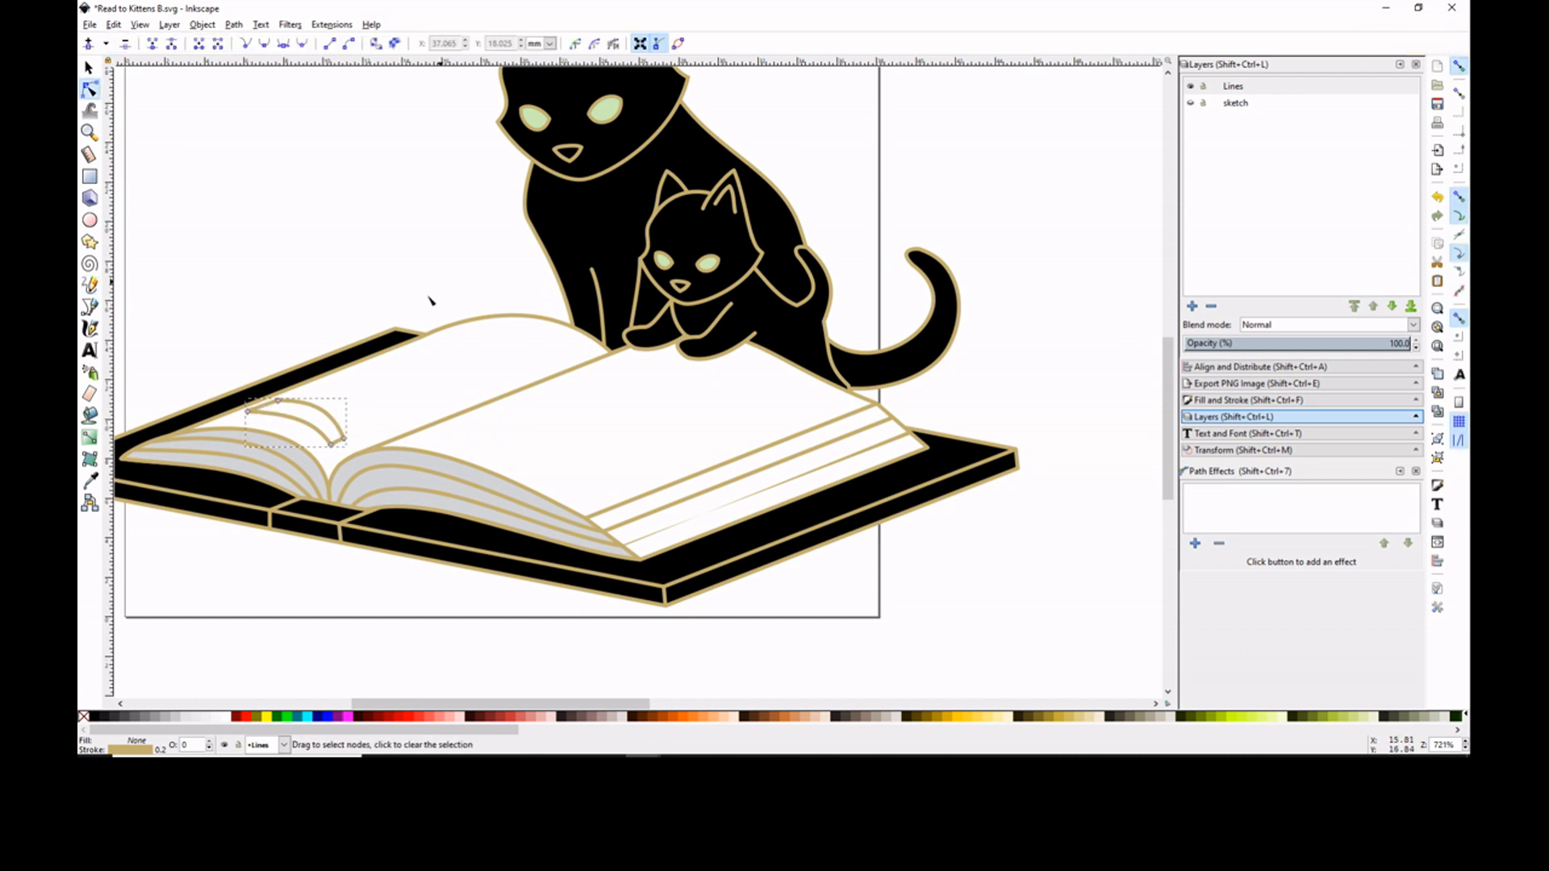
left_click(334, 417)
left_click(253, 325)
left_click(299, 406)
key("shift+5")
left_click_drag(261, 400, 256, 401)
key("Escape")
left_click(333, 440)
- Fill the curved strip on the left page with the gold of its outline
left_click(1249, 400)
left_click(1221, 111)
double_click(1399, 280)
right_click(1400, 280)
left_click(1371, 322)
left_click(239, 197)
- Draw a four-cornered picture under the kitten's paws on the right page, bend its edges and fill it light blue
key("p")
left_click_drag(800, 401, 651, 344)
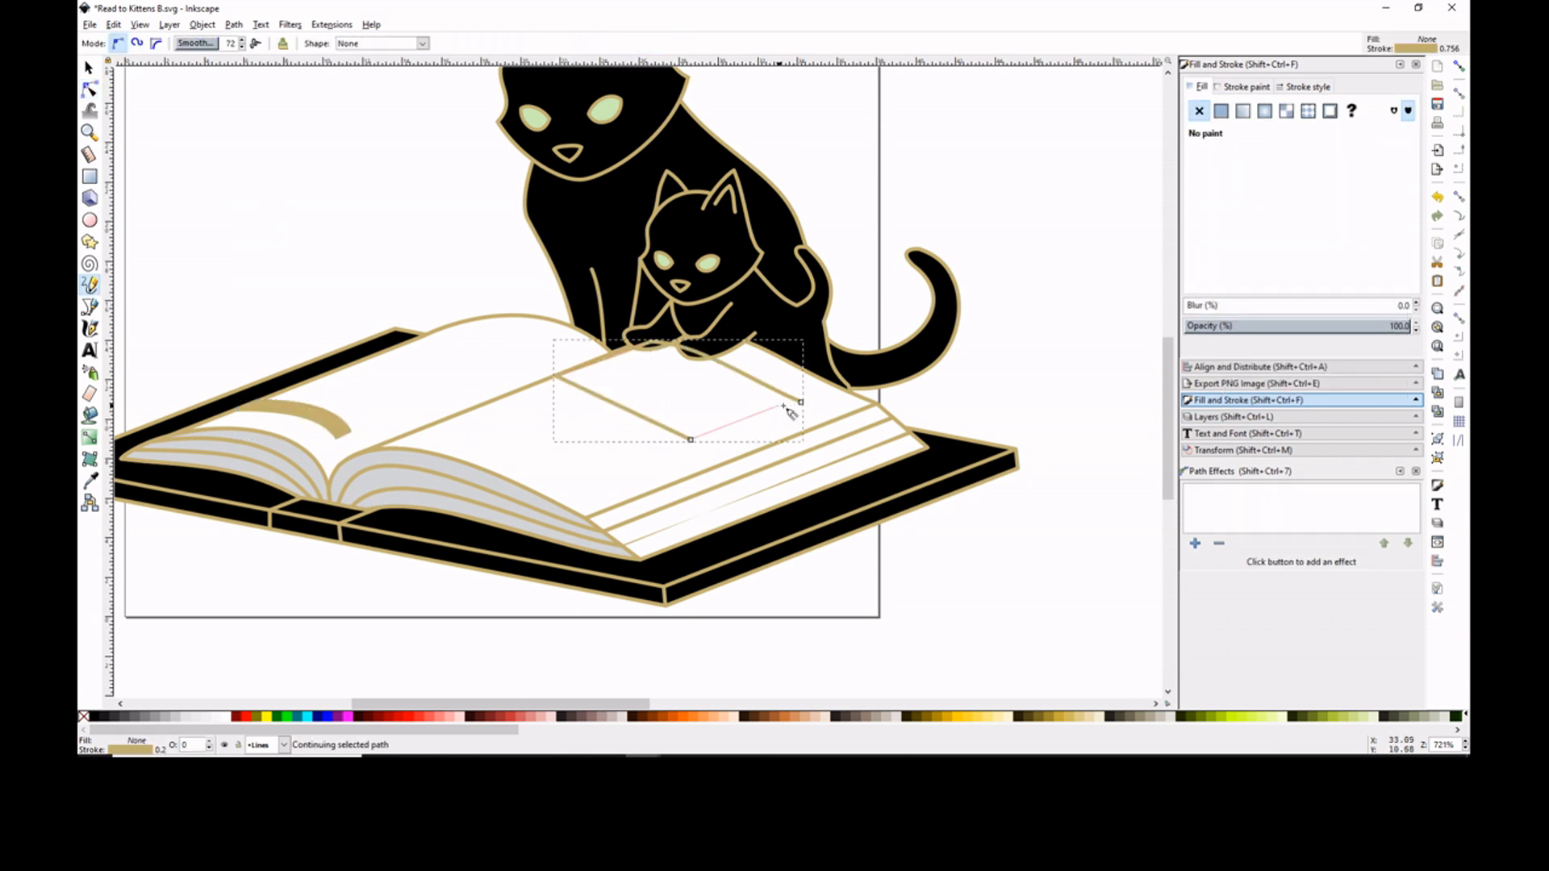
left_click(798, 403)
key("n")
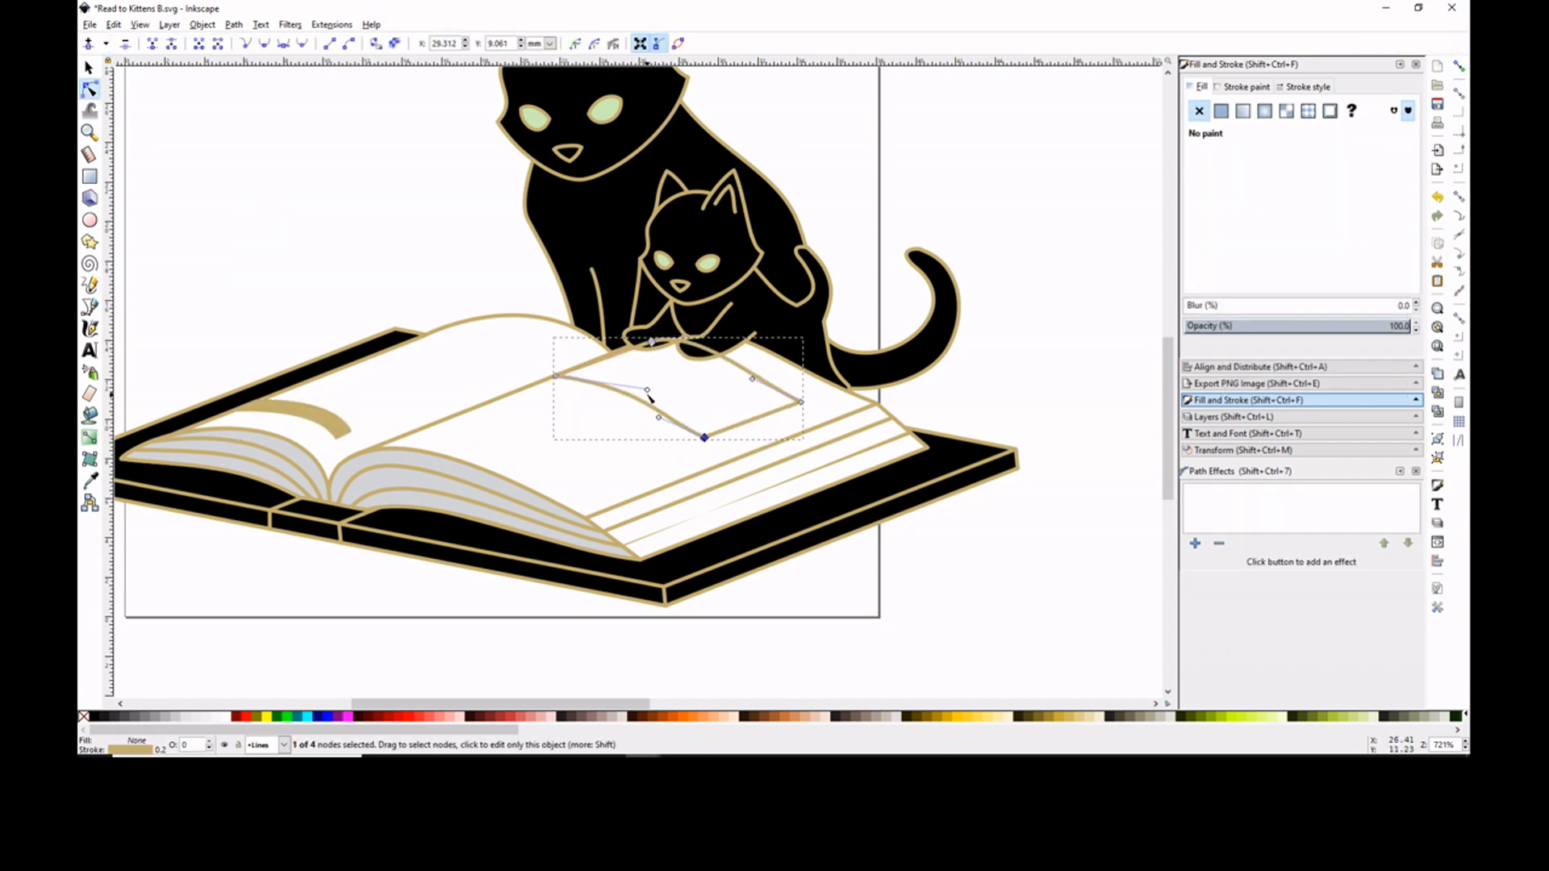
left_click(1221, 110)
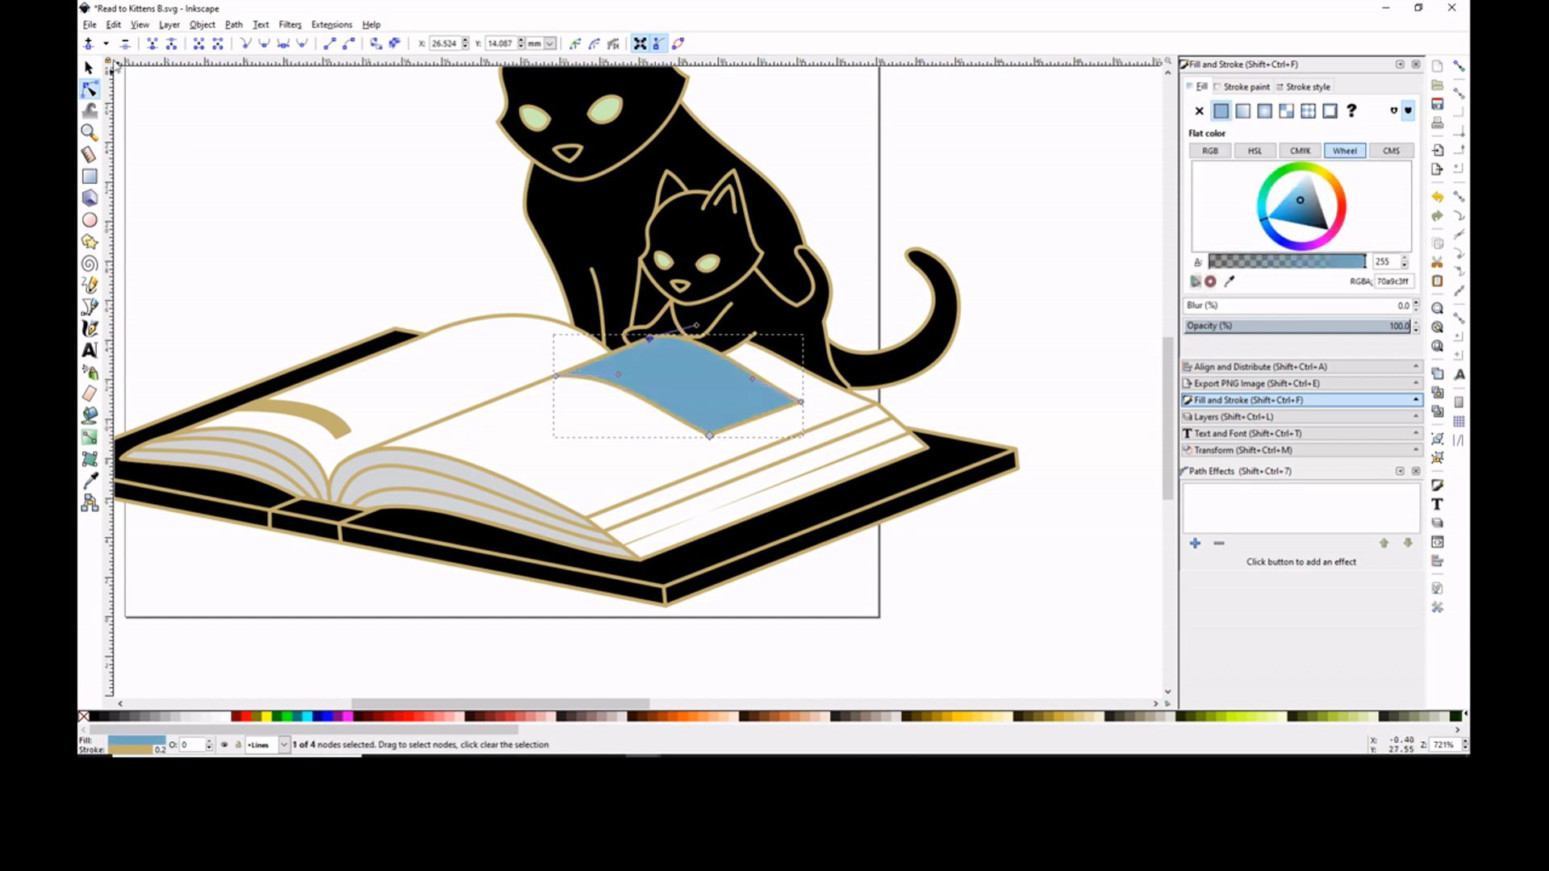
left_click(1046, 230)
left_click(709, 403)
left_click_drag(709, 435, 716, 431)
- Draw straight page-edge lines across the right page, parallel to the existing ones and below the blue picture
left_click(90, 285)
left_click(89, 68)
left_click(716, 468)
left_click(89, 285)
left_click(877, 403)
left_click(585, 518)
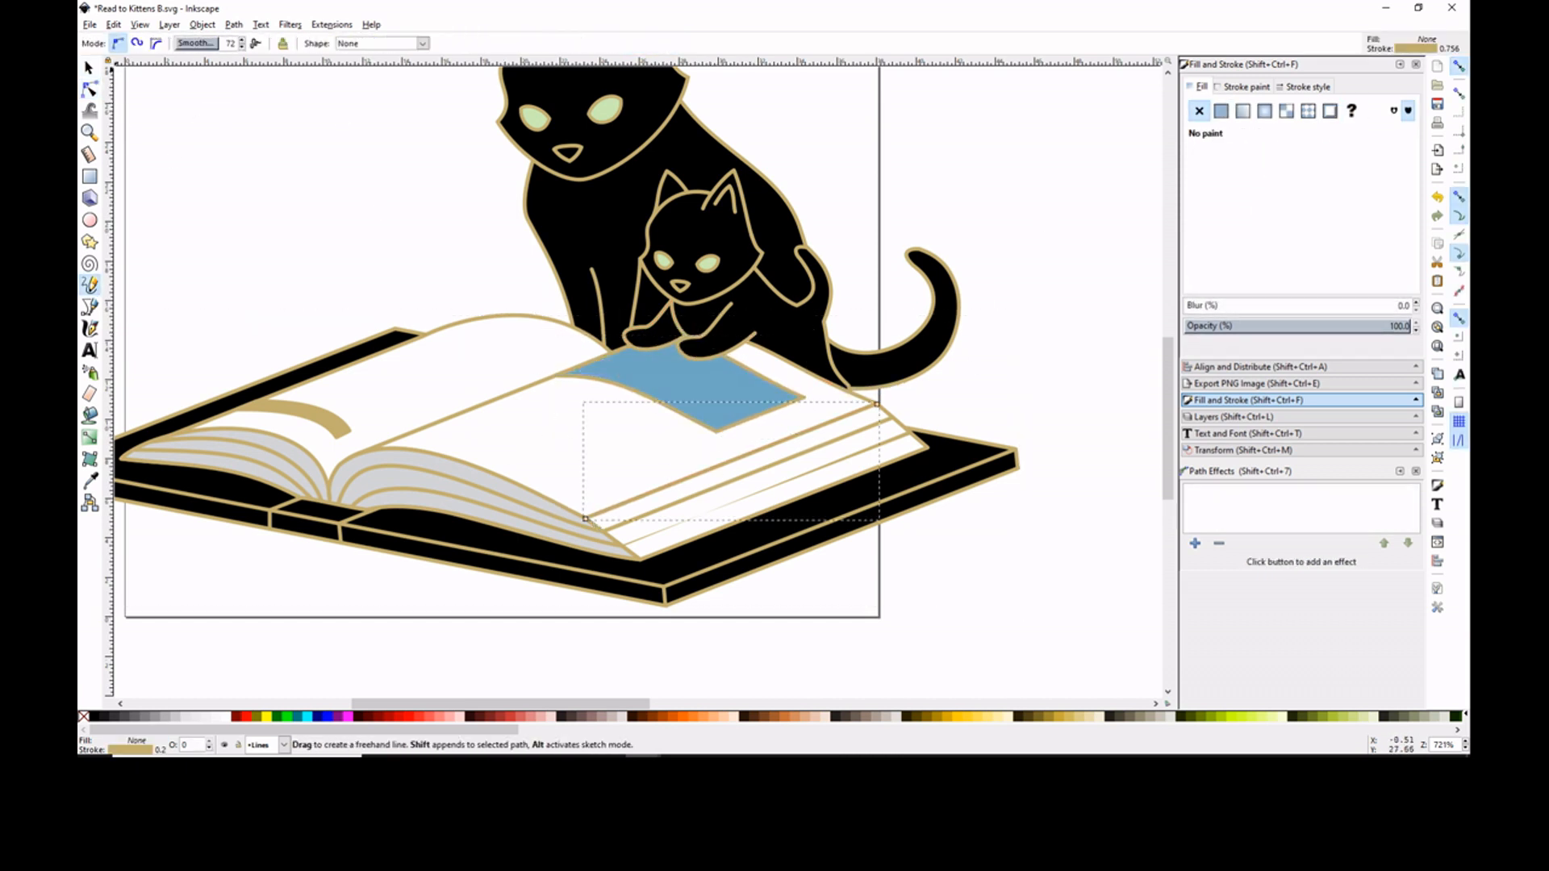
left_click(842, 387)
left_click(552, 497)
left_click(88, 67)
left_click(766, 489)
left_click(89, 89)
left_click(766, 489)
left_click(1220, 110)
key("ctrl+z")
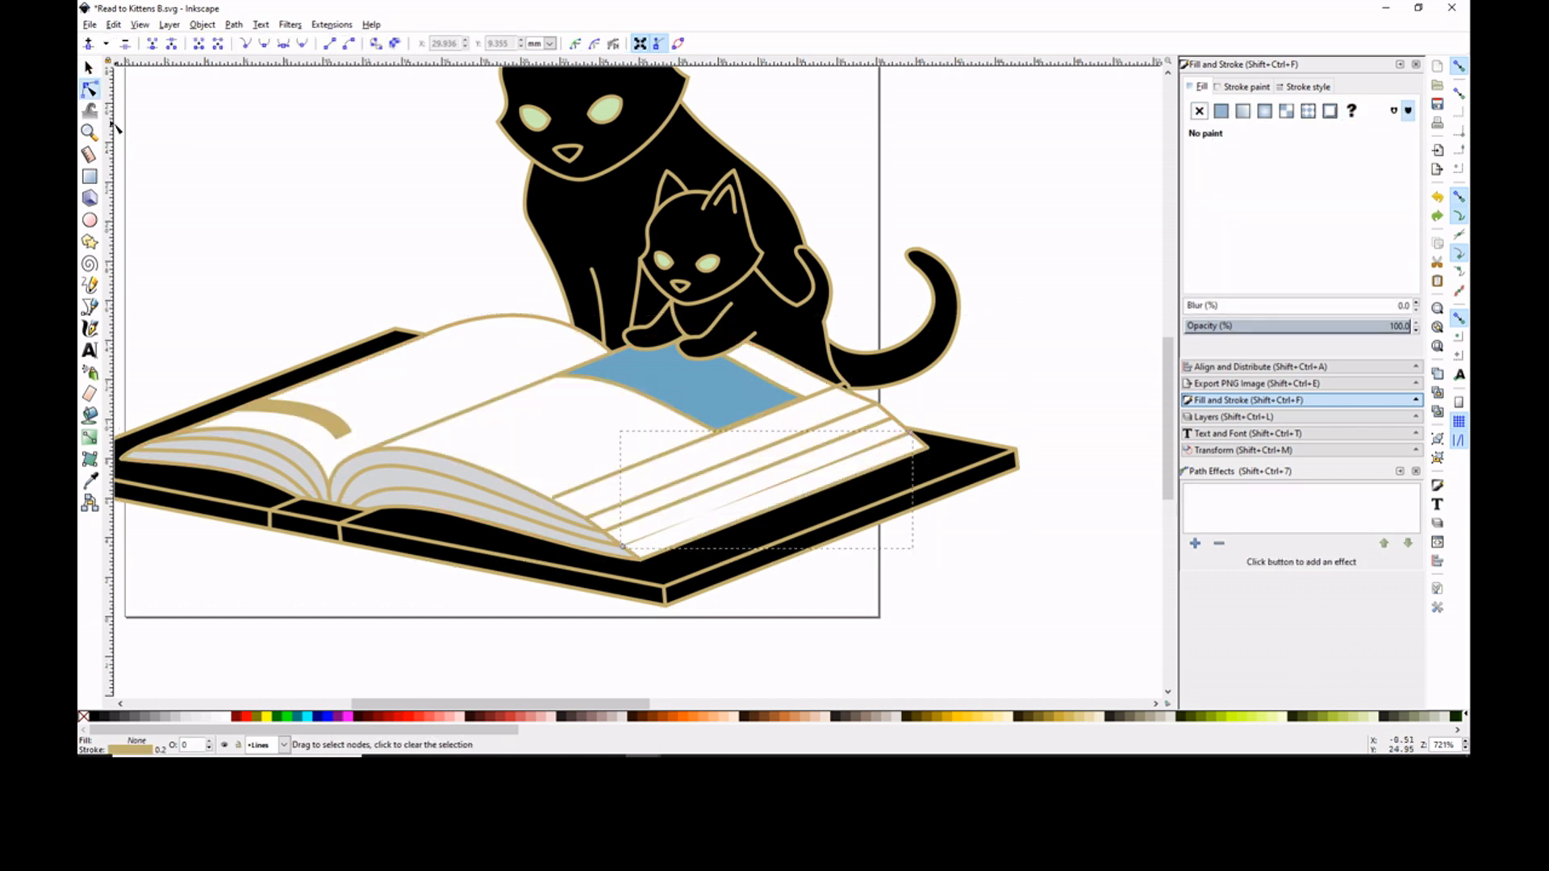
- Adjust the right page's parallel edge lines so their ends fit the page borders
left_click(89, 68)
left_click(553, 467)
key("plus")
key("minus")
key("plus")
left_click_drag(627, 508, 635, 510)
left_click(89, 89)
left_click(807, 408)
left_click_drag(872, 405, 881, 408)
- Draw the curved sides of a narrow text strip along the front of the right page
left_click(90, 285)
left_click_drag(554, 533, 555, 536)
left_click(90, 89)
left_click(555, 536)
left_click_drag(403, 464, 405, 449)
left_click_drag(477, 491, 489, 482)
left_click(898, 678)
left_click(89, 284)
mouse_move(571, 531)
left_mouse_down()
mouse_move(590, 522)
mouse_move(361, 437)
mouse_move(406, 434)
left_mouse_up()
left_click(89, 68)
- Join the strip's end nodes, refine its curve and fill it with gold
left_click(571, 442)
left_click(90, 88)
left_click(588, 524)
left_click(558, 524, "shift")
left_click(152, 43)
left_click(90, 285)
left_click(89, 89)
left_click(361, 436)
left_click_drag(485, 443, 482, 464)
left_click(1221, 111)
left_click(387, 204)
left_click(90, 132)
left_click(89, 285)
left_click(1458, 66)
left_click_drag(654, 467, 636, 476)
left_click(89, 68)
left_click_drag(637, 475, 271, 412)
key("Delete")
- Duplicate the gold strip on the right page, place the copy beside it and reshape its far end
left_click(89, 89)
left_click(88, 67)
key("ctrl+d")
left_click_drag(654, 467, 697, 451)
left_click(89, 89)
mouse_move(493, 329)
left_mouse_down()
mouse_move(408, 377)
mouse_move(523, 366)
left_mouse_up()
- Duplicate the strip again and place the new copy farther along the right page
left_click(1459, 66)
left_click(89, 68)
key("ctrl+d")
left_click_drag(698, 451, 743, 431)
left_click(90, 88)
key("Escape")
- Duplicate the strip beside the blue picture, shift the copy toward the spine and adjust its nodes to fit the page
left_click(89, 68)
left_click(605, 363)
key("ctrl+d")
left_click_drag(605, 365, 565, 357)
left_click(1458, 66)
left_click(90, 88)
left_click(654, 362)
left_click(776, 418)
left_click(726, 327)
left_click(711, 376)
left_click(742, 343)
key("Escape")
left_click(1459, 67)
left_click(580, 364)
left_click(508, 349)
left_click(953, 636)
key("minus")
key("minus")
key("minus")
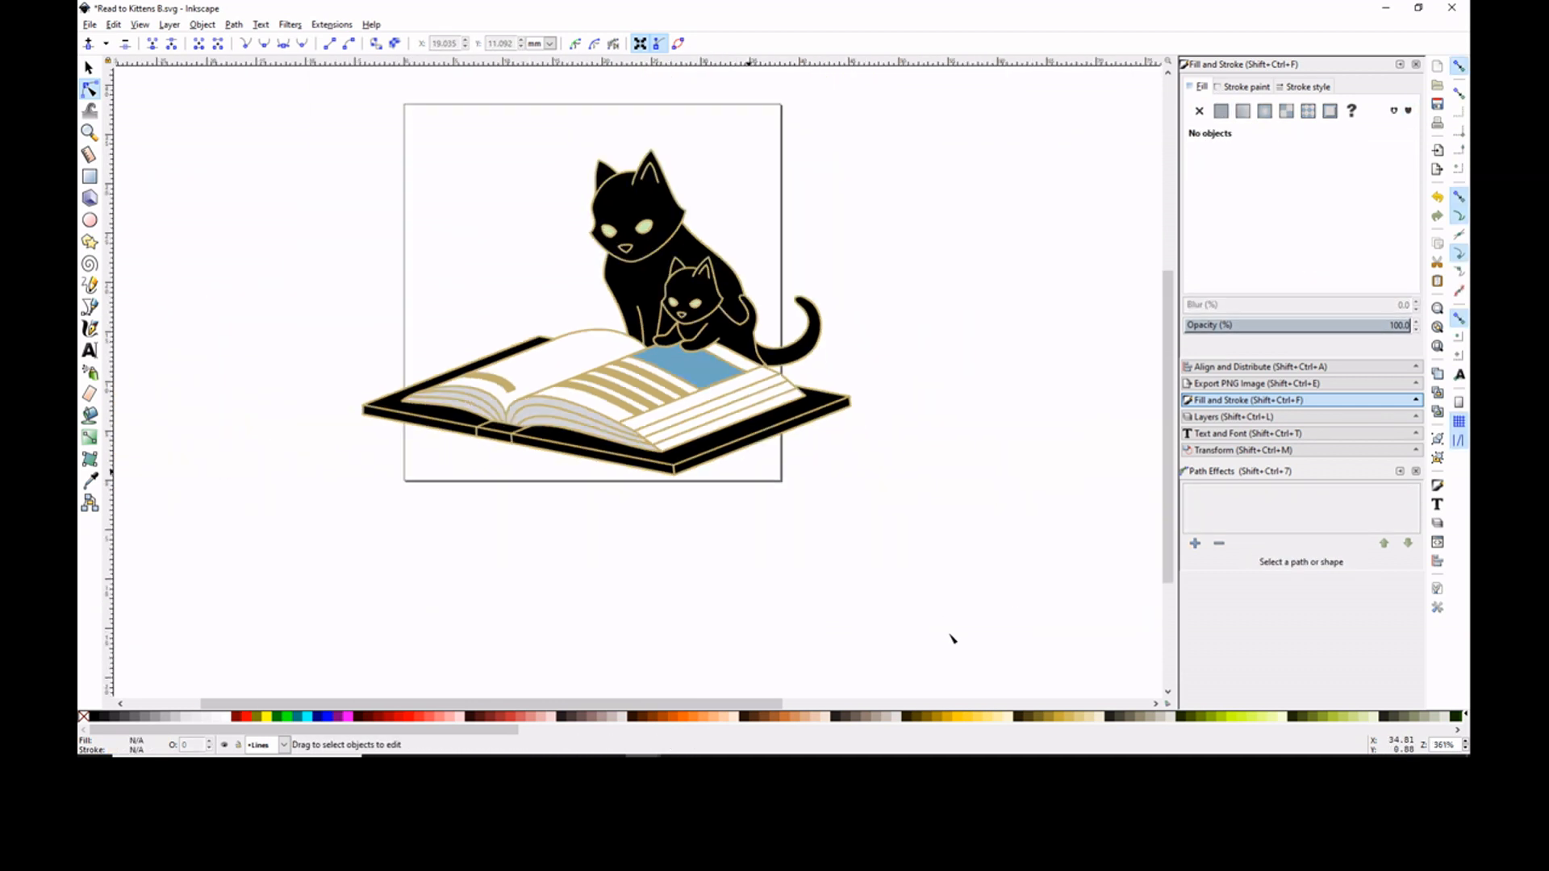
- Draw a small closed four-sided block across a gold text strip on the right page as a word gap
left_click(90, 132)
triple_click(651, 417)
left_click(89, 285)
left_click_drag(631, 402, 671, 385)
left_click(89, 67)
mouse_move(651, 396)
left_mouse_down()
mouse_move(320, 570)
mouse_move(482, 563)
mouse_move(536, 374)
left_mouse_up()
left_click(90, 285)
left_click(299, 574)
double_click(328, 587)
double_click(368, 571)
left_click(339, 559)
- Give the small block a flat red fill and remove its stroke
left_click(89, 68)
left_click(1221, 112)
left_click(1340, 211)
left_click(1242, 87)
left_click(1199, 112)
left_click(1458, 66)
- Duplicate the red block and spread copies over the other gold text strips on the right page
key("ctrl+d")
right_click(702, 324)
left_click_drag(661, 349, 598, 275)
left_click(740, 420)
left_click(90, 89)
left_click(398, 580)
left_click(89, 68)
- Duplicate the lengthwise gold line of the right page and move the copy onto the left page beside the spine
left_click(580, 425)
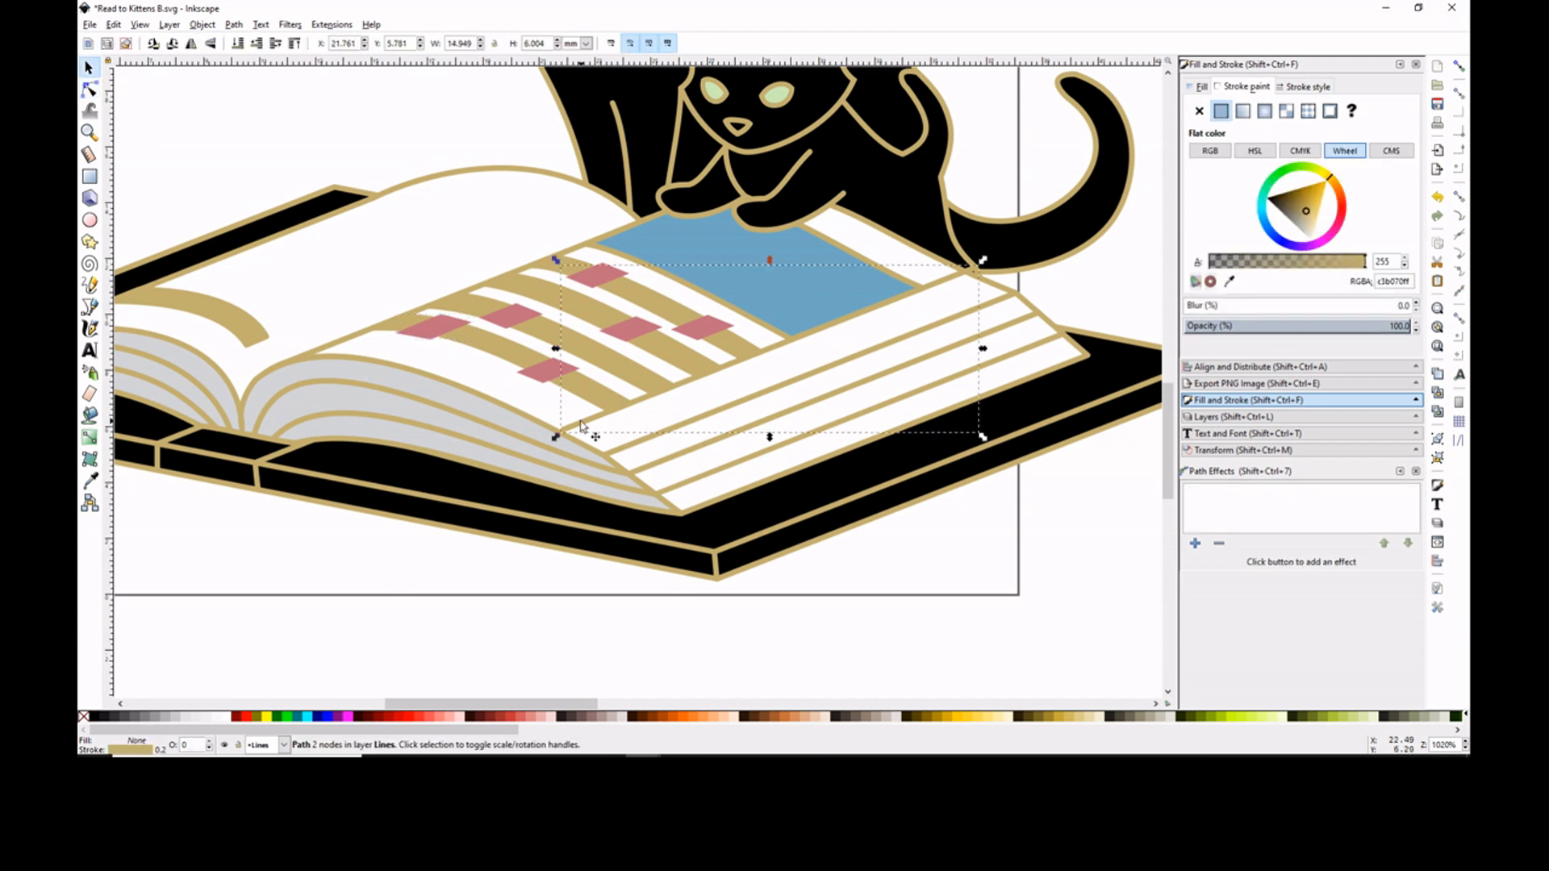
key("ctrl+d")
left_click_drag(581, 425, 291, 338)
left_click(90, 89)
- Recolor the picture on the right page with a sampled light blue
left_click(114, 24)
left_click(89, 481)
left_click(915, 324)
key("minus")
key("minus")
key("minus")
left_click_drag(1168, 374, 1173, 324)
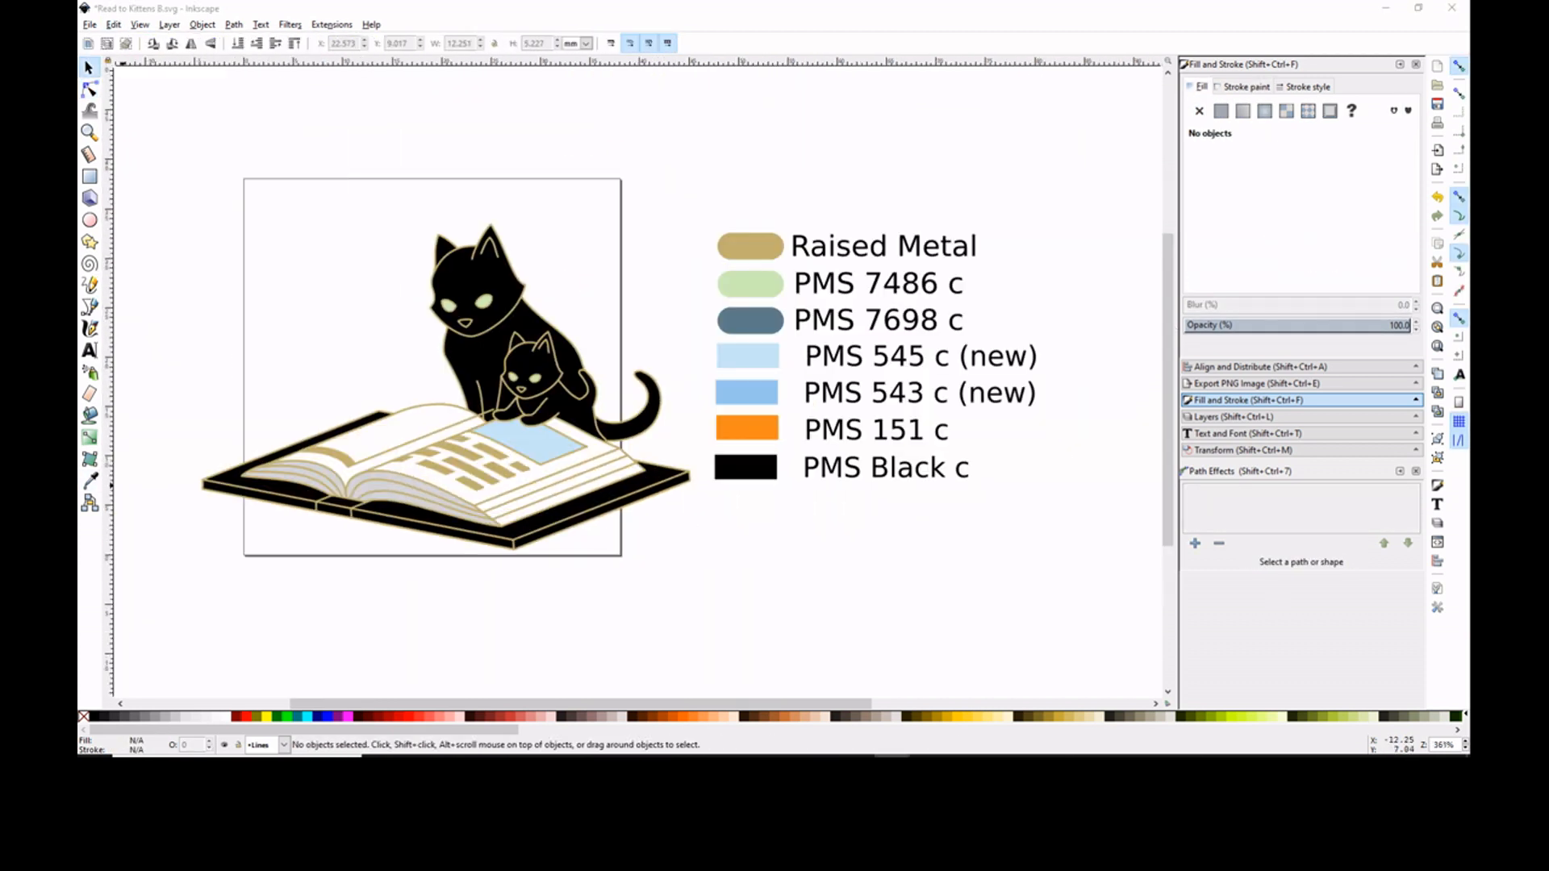
- Delete a surplus row from the color key, reposition the PMS Black c label and duplicate the row for a white swatch
right_click(857, 559)
left_click(926, 633)
left_click_drag(702, 408, 1016, 454)
key("Delete")
left_click_drag(786, 601, 1077, 666)
left_click_drag(839, 633, 996, 493)
key("ctrl+d")
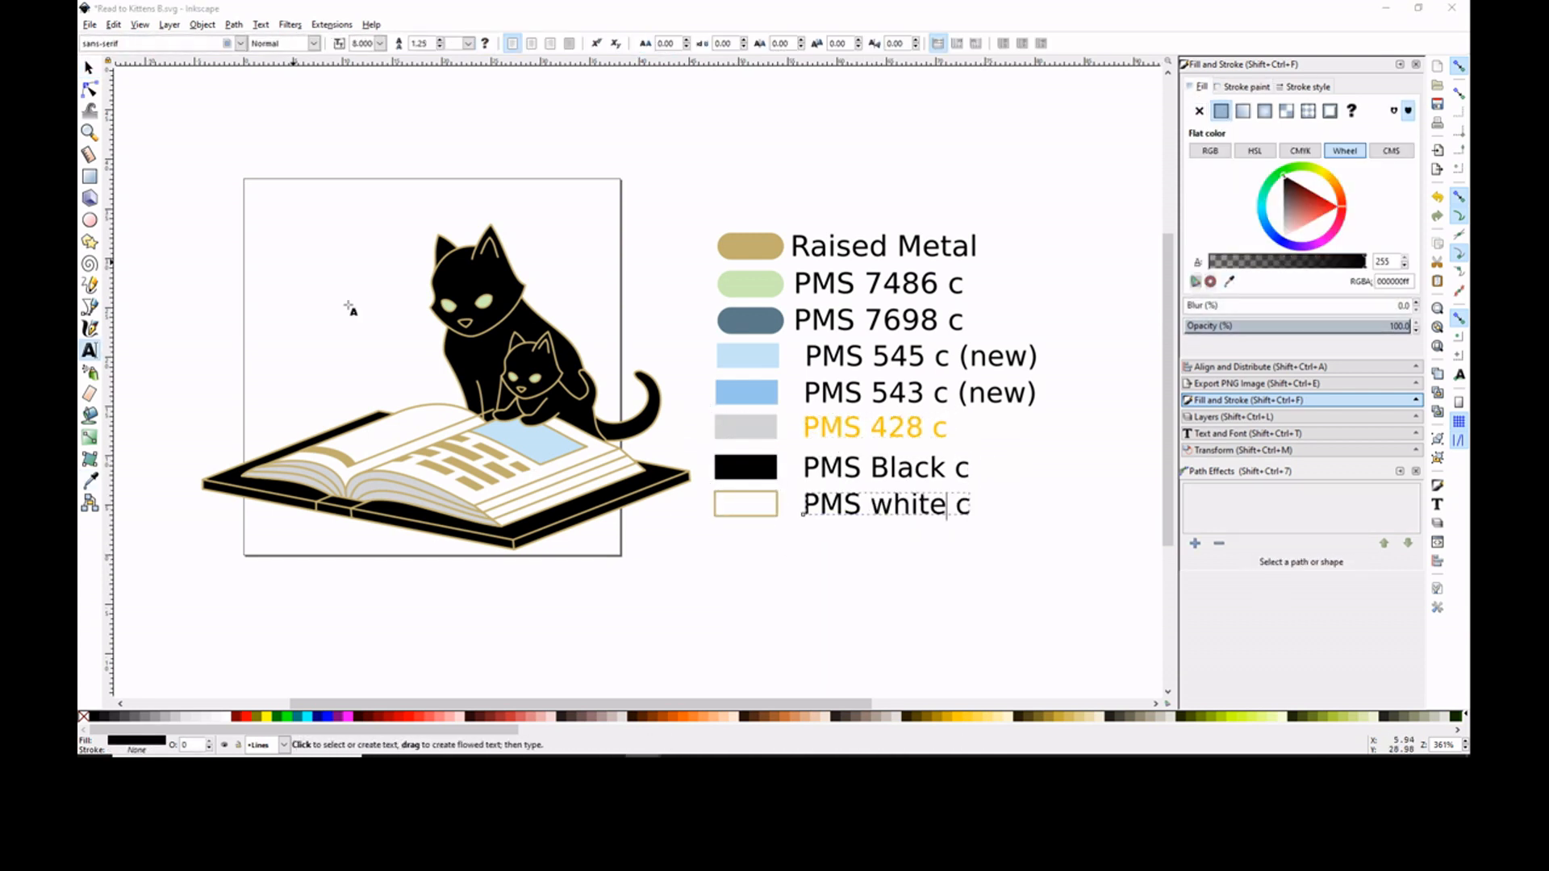
- Reshape the end nodes of the gold strip at the far end of the left page
key("n")
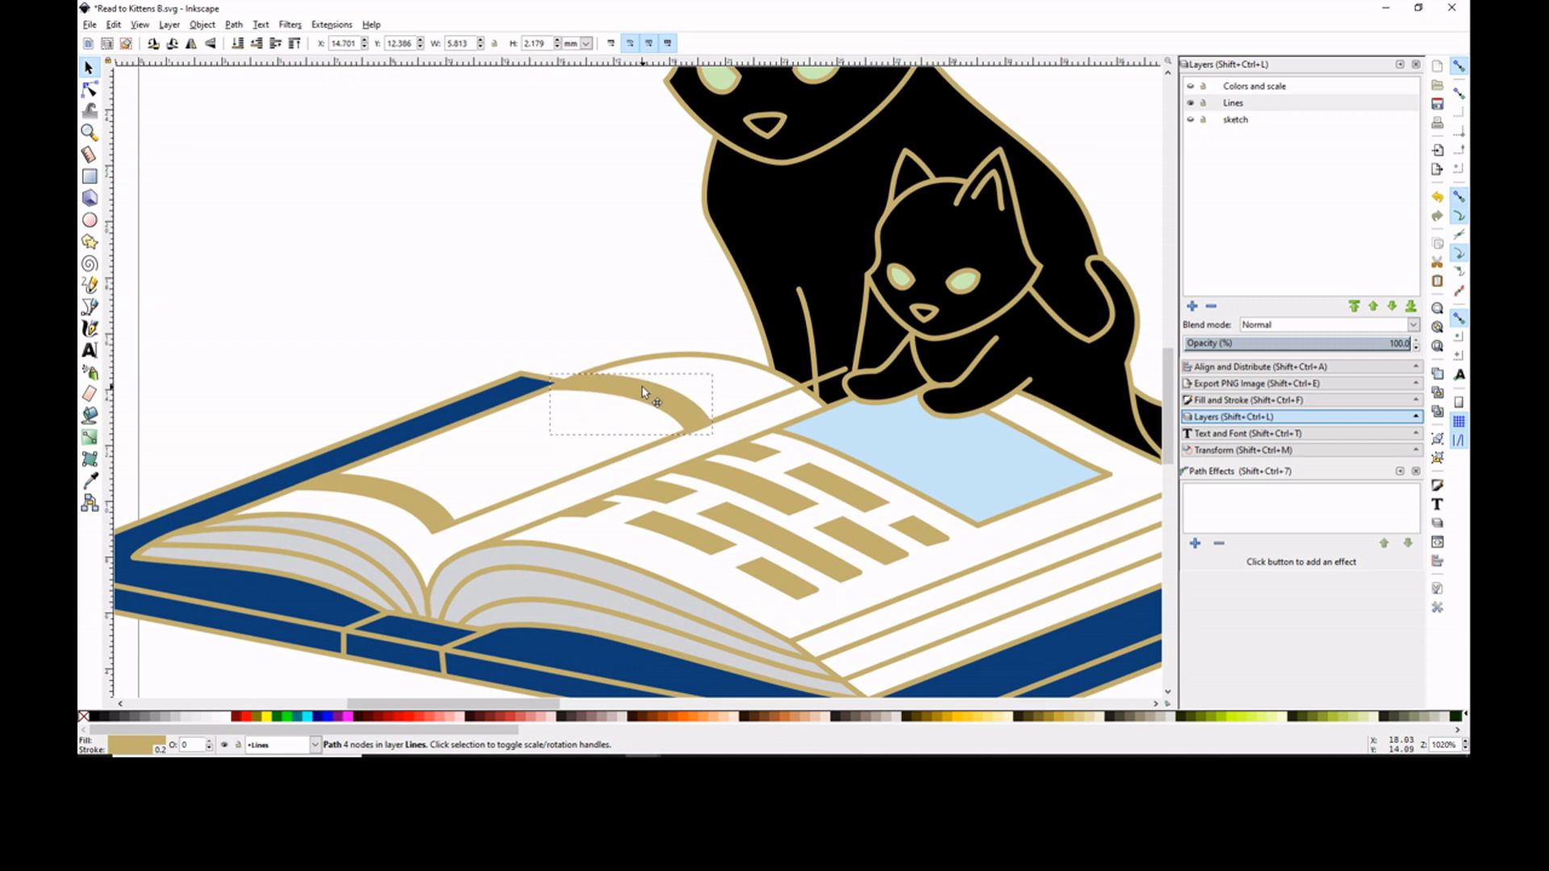
left_click_drag(643, 390, 725, 413)
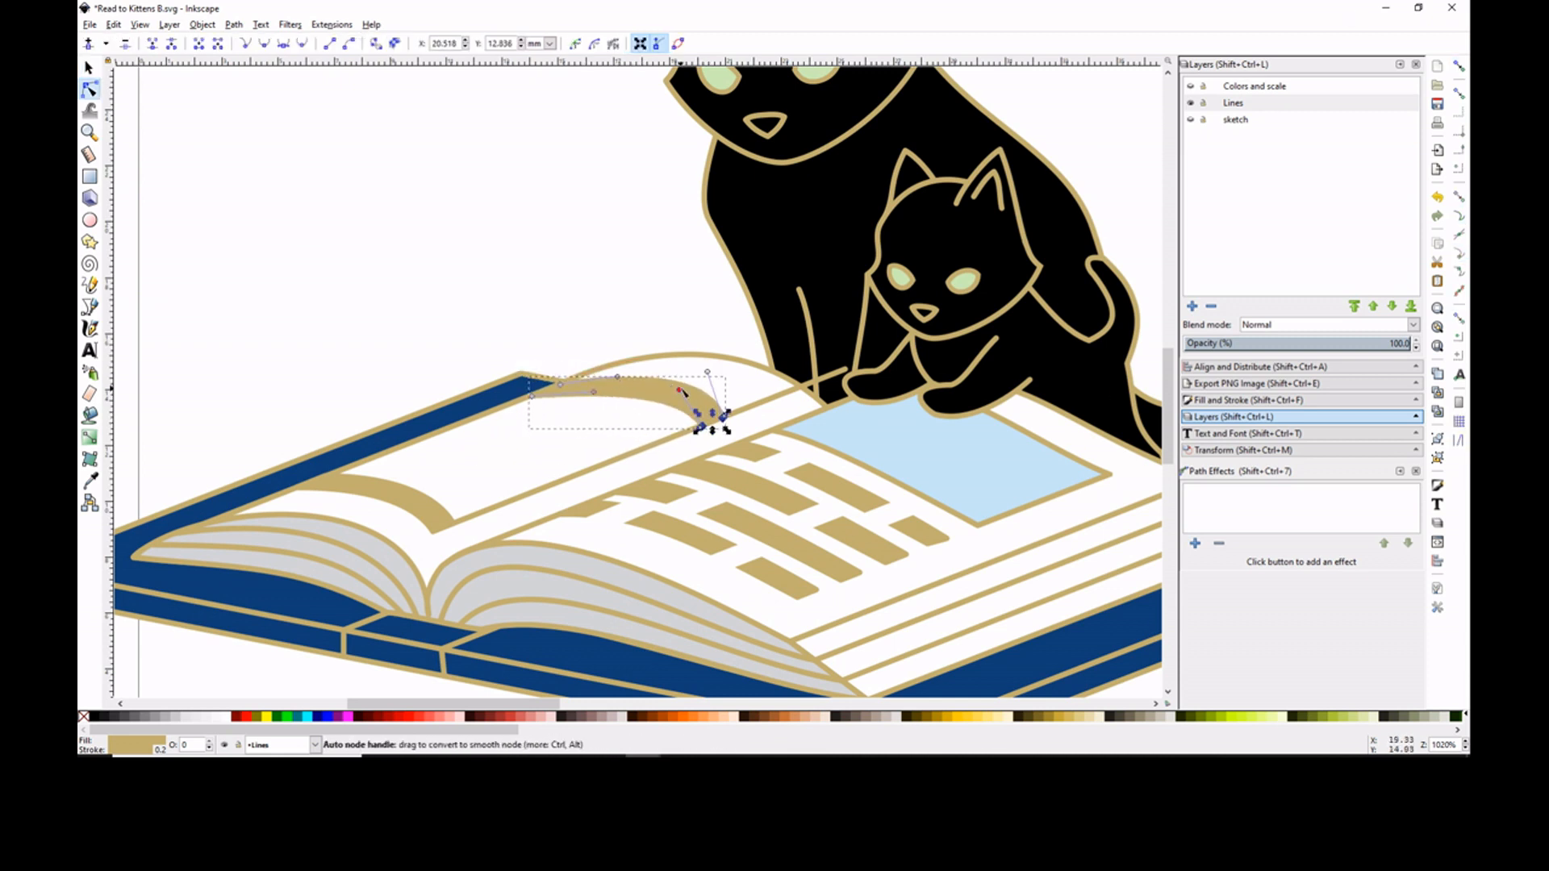
left_click(620, 286)
- Draw the first two edges of a picture frame on the left page, cornering beside the spine
key("p")
key("percent")
left_click(376, 457)
left_click(487, 510)
left_click(486, 511)
left_click(593, 468)
- Curve the left page picture frame's near and far edges to follow the bend of the page
key("n")
left_click_drag(413, 474, 422, 464)
left_click_drag(450, 493, 576, 438)
left_click(560, 292)
key("percent")
left_click(379, 465)
left_click_drag(371, 459, 365, 464)
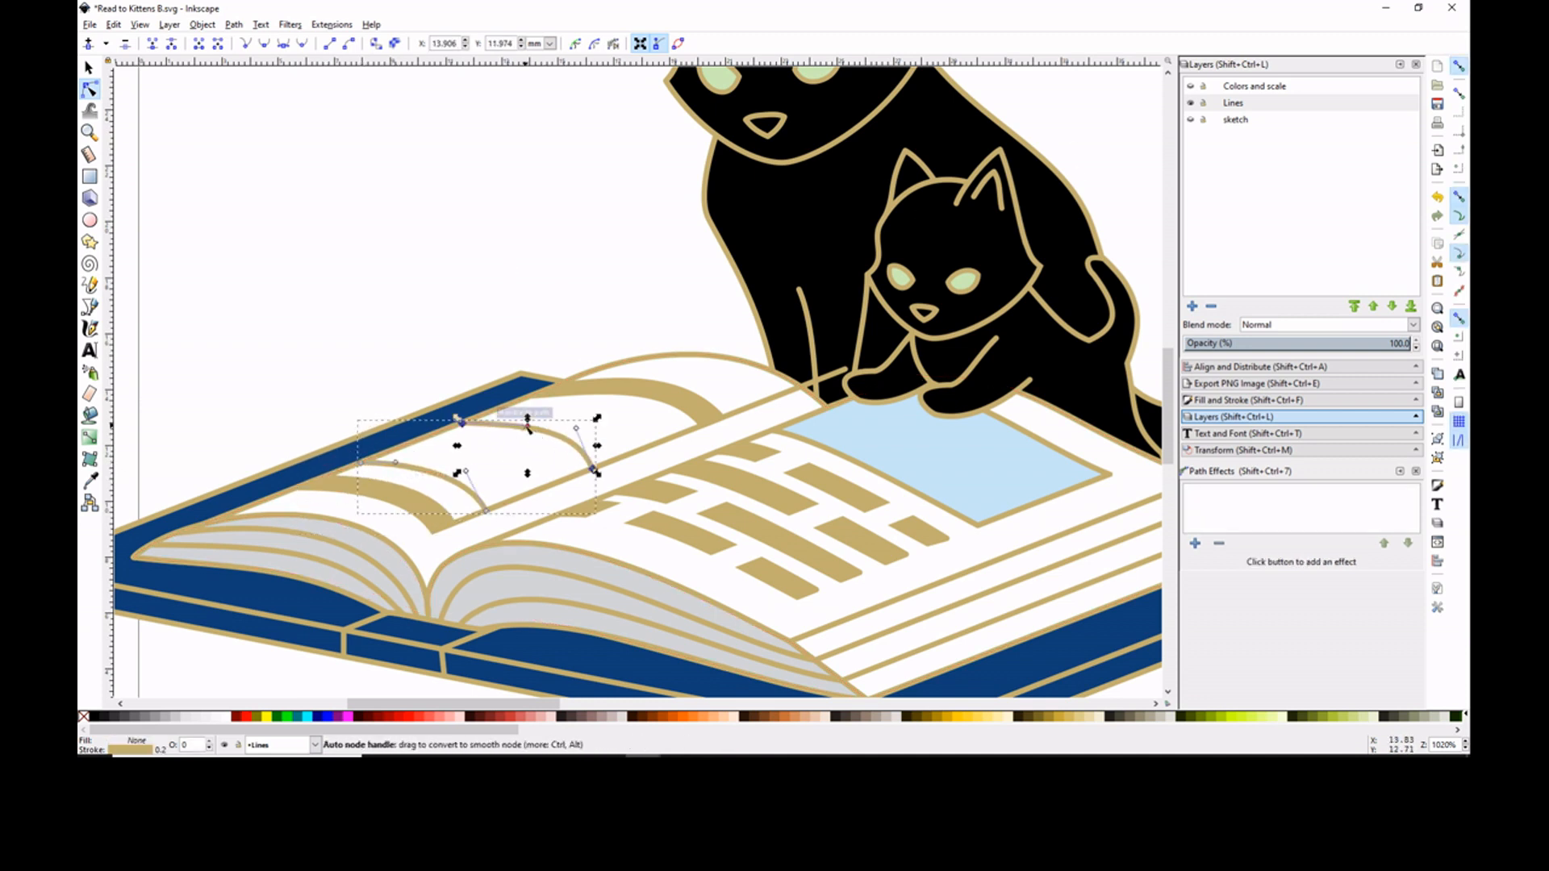
left_click_drag(576, 428, 591, 395)
left_click(461, 466)
- Duplicate the gold text strip at the far end of the left page
left_click(90, 68)
right_click(630, 377)
left_click(674, 481)
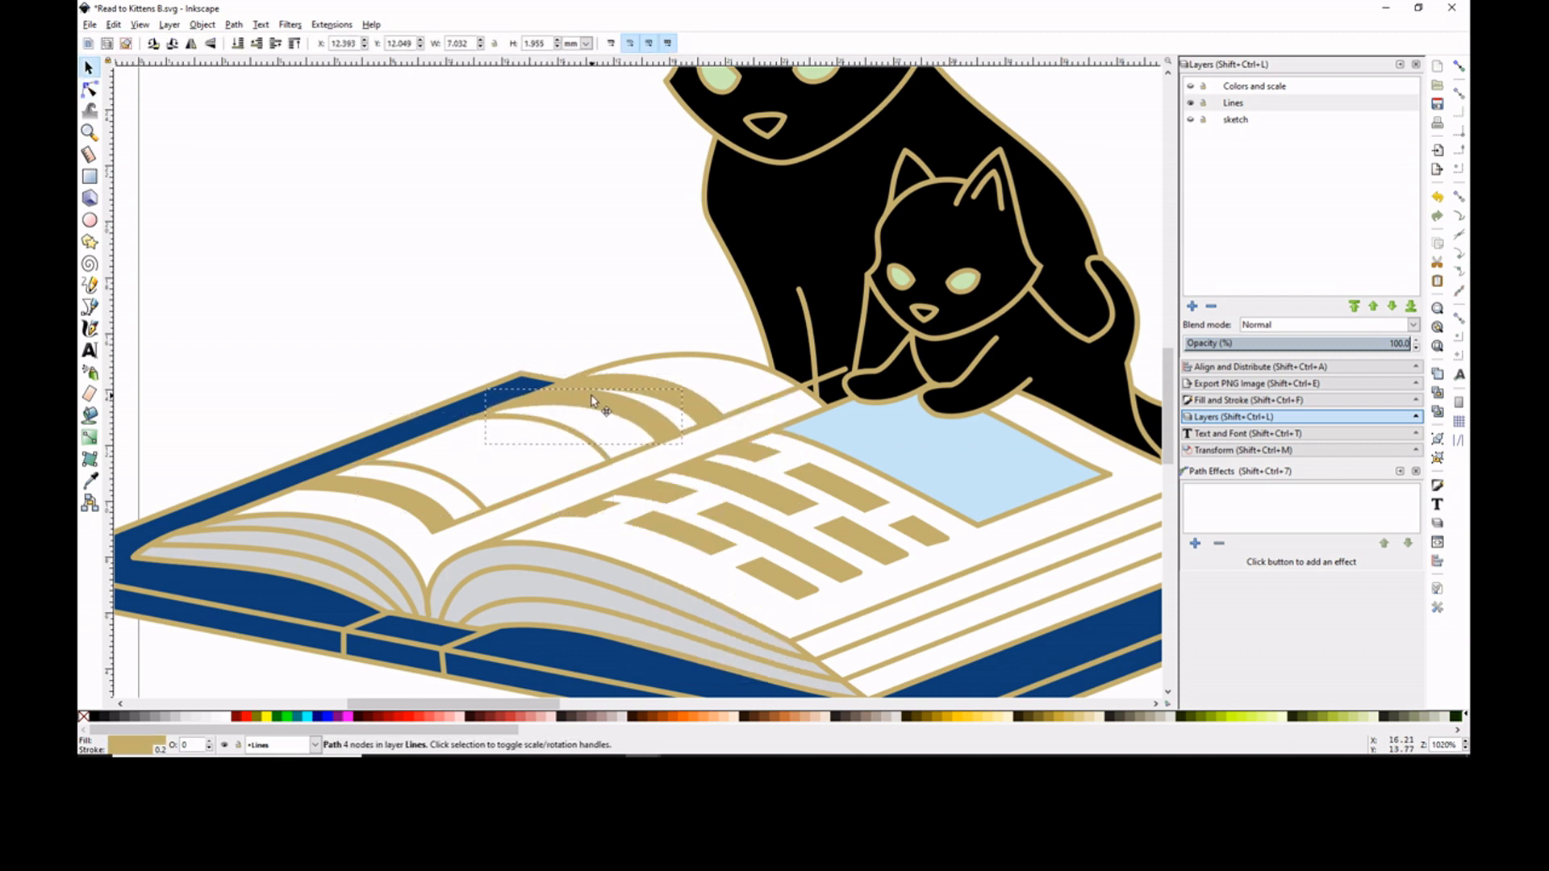
- Adjust the nodes of the copied gold strip to fit the curve of the left page
left_click(1459, 66)
left_click(90, 133)
double_click(551, 417)
left_click(90, 90)
left_click_drag(362, 420, 522, 373)
left_click(706, 345)
left_click_drag(726, 300, 716, 312)
left_click(687, 234)
key("minus")
key("minus")
key("minus")
key("minus")
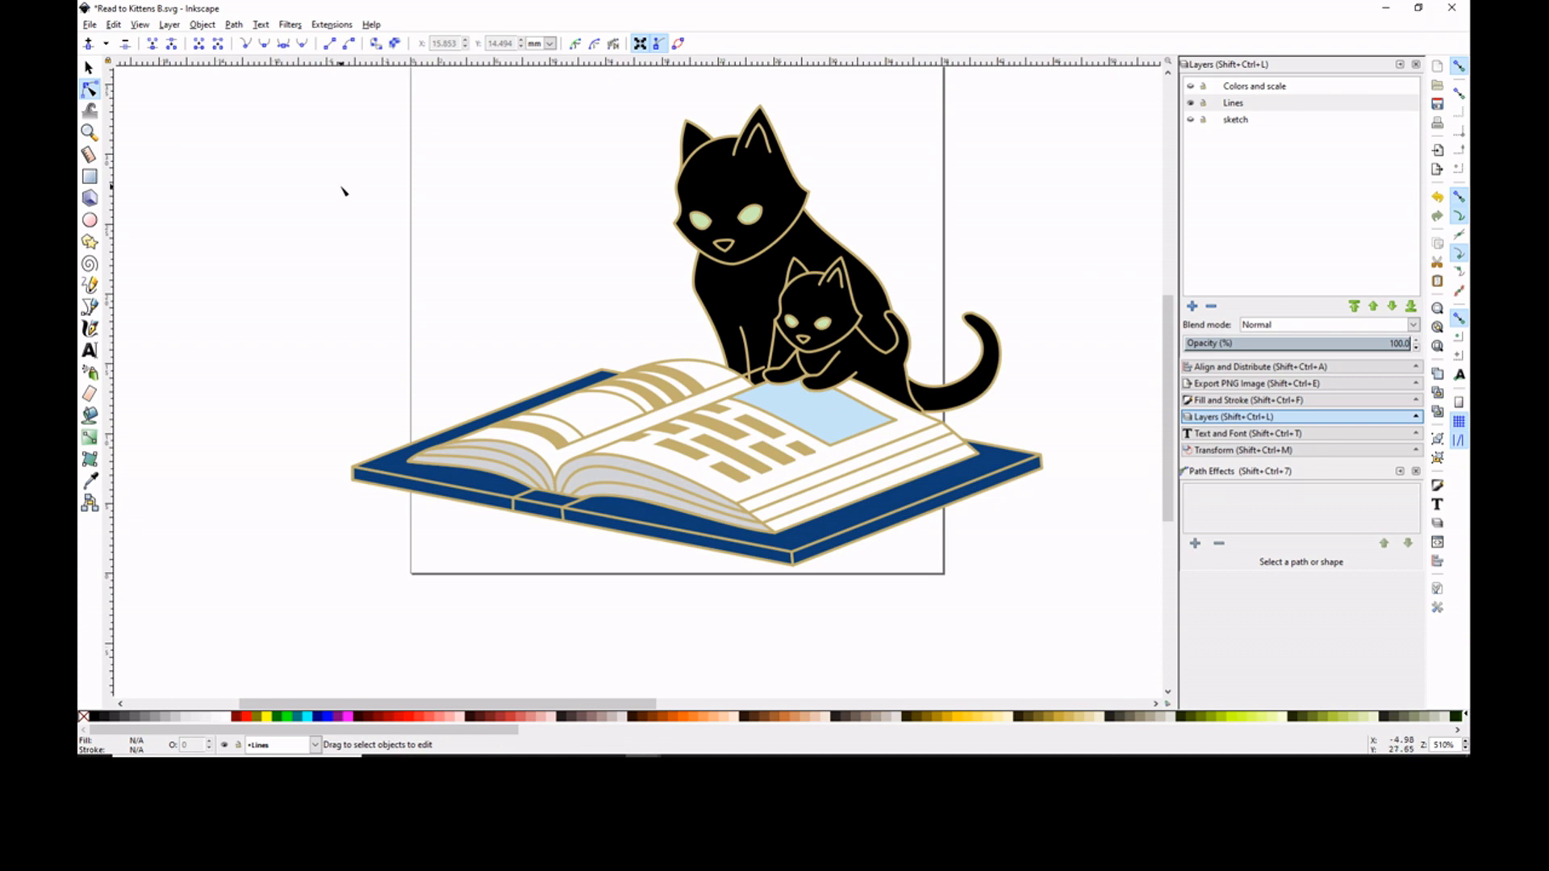
- Fine-tune the corner nodes where the left page's gold strips end near the spine
left_click(89, 132)
triple_click(714, 389)
left_click(90, 89)
left_click(476, 368)
left_click_drag(476, 365, 482, 372)
left_click(1459, 66)
left_click(496, 367)
left_click(597, 338)
left_click_drag(587, 320, 592, 326)
key("Escape")
left_click(517, 347)
key("5")
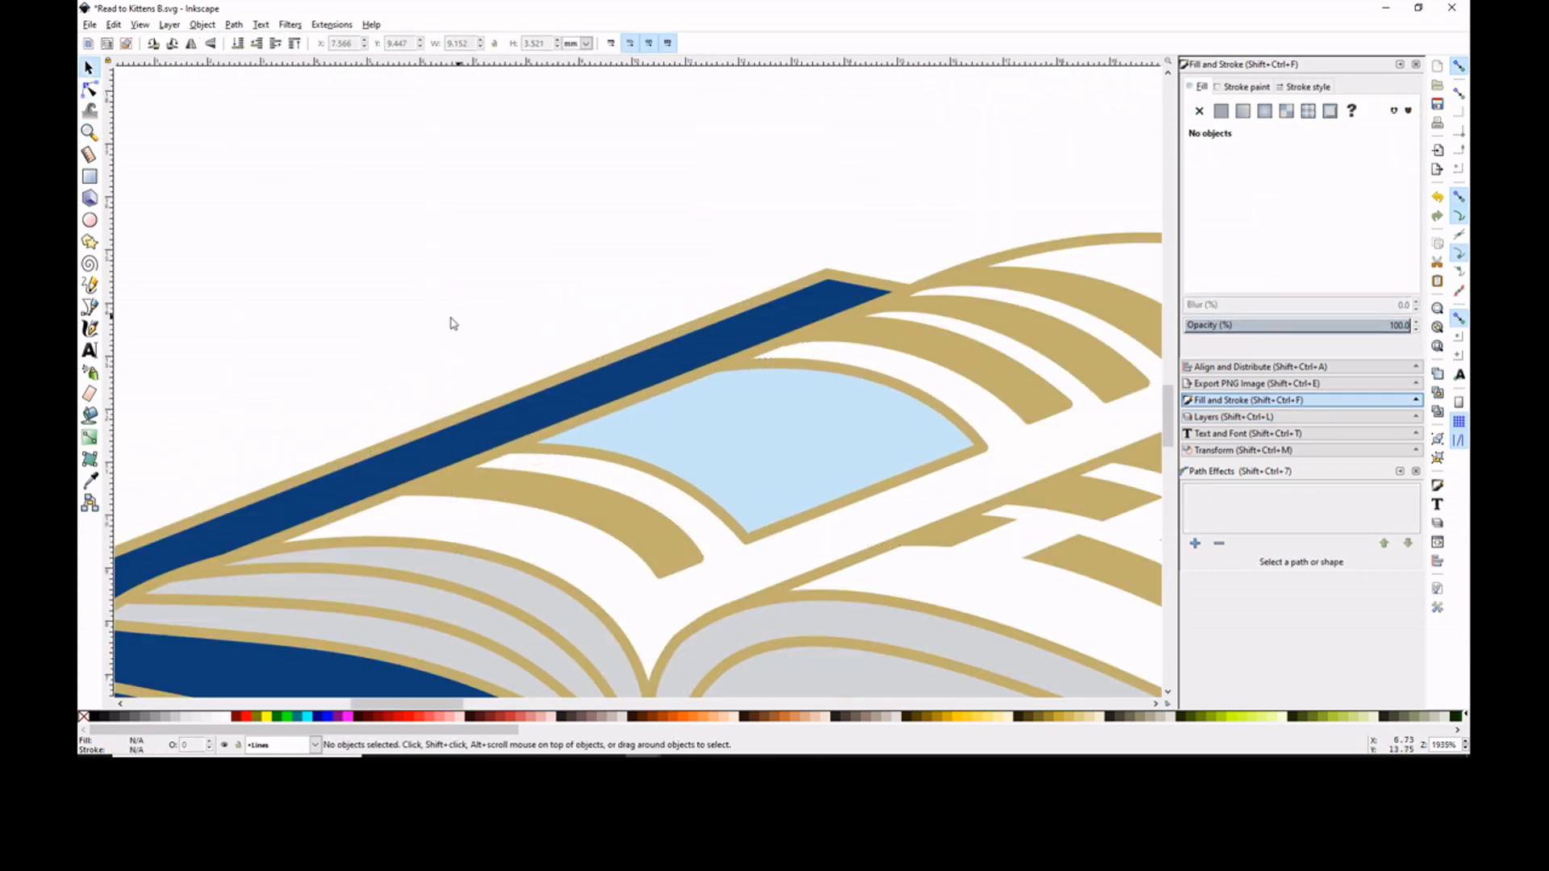
- Shorten the two small upright lines on the book's spine and edit the nodes along the cover's lower edge there
key("5")
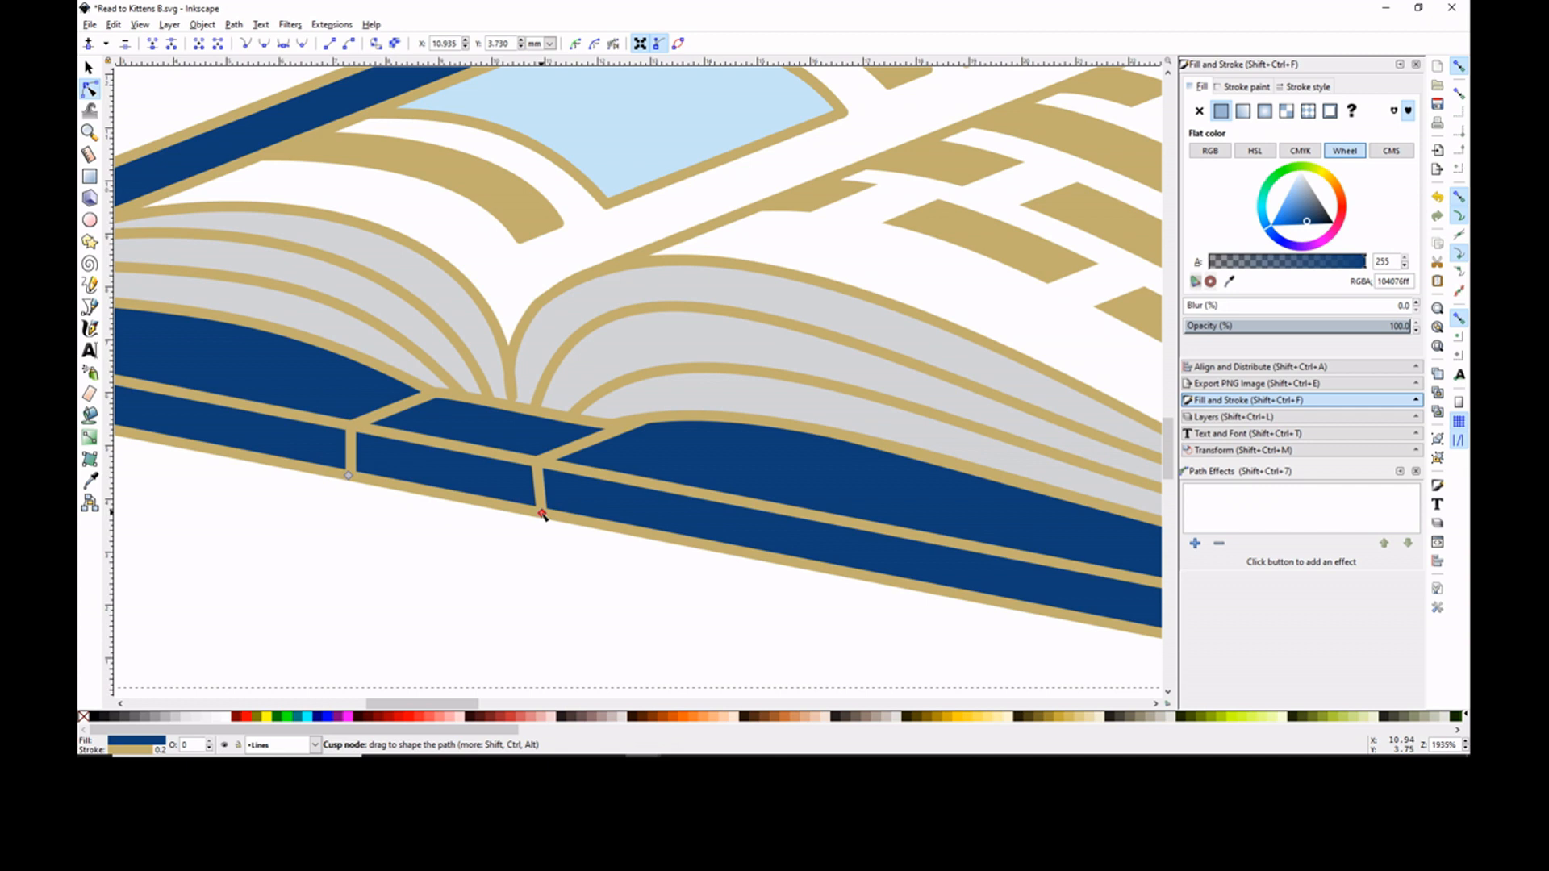
left_click(539, 487)
left_click(350, 452)
left_click(89, 44)
left_click(541, 513)
key("Delete")
left_click(568, 520)
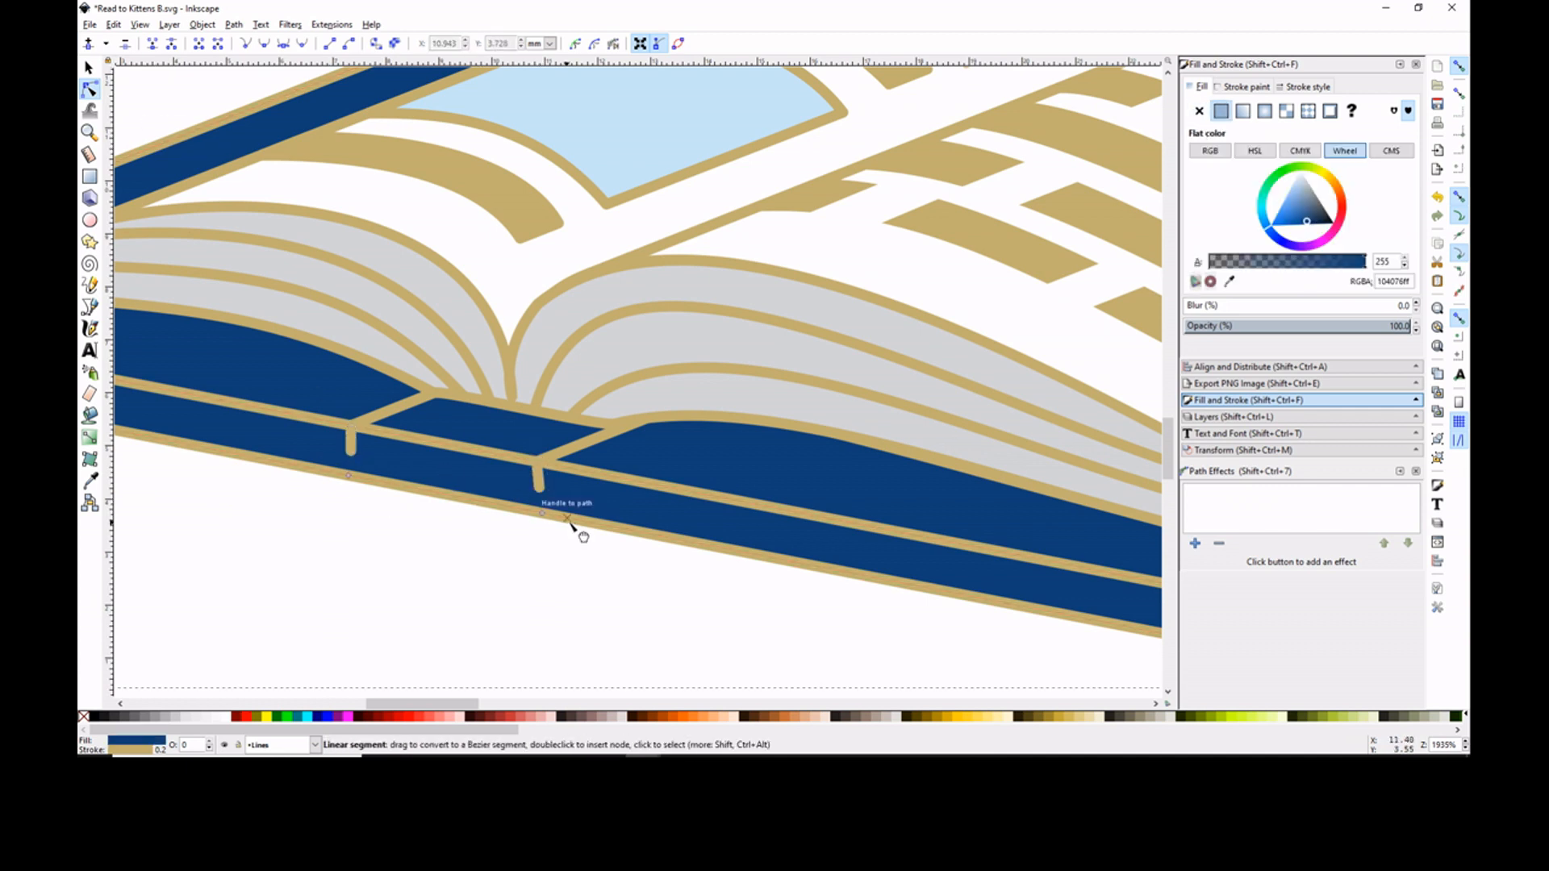
- Pull the cover's lower edge up to the shortened spine lines and make the neighboring nodes auto-smooth to round the spine
left_click_drag(350, 460, 351, 454)
left_click_drag(541, 513, 539, 488)
left_click_drag(404, 509, 296, 463)
left_click(302, 44)
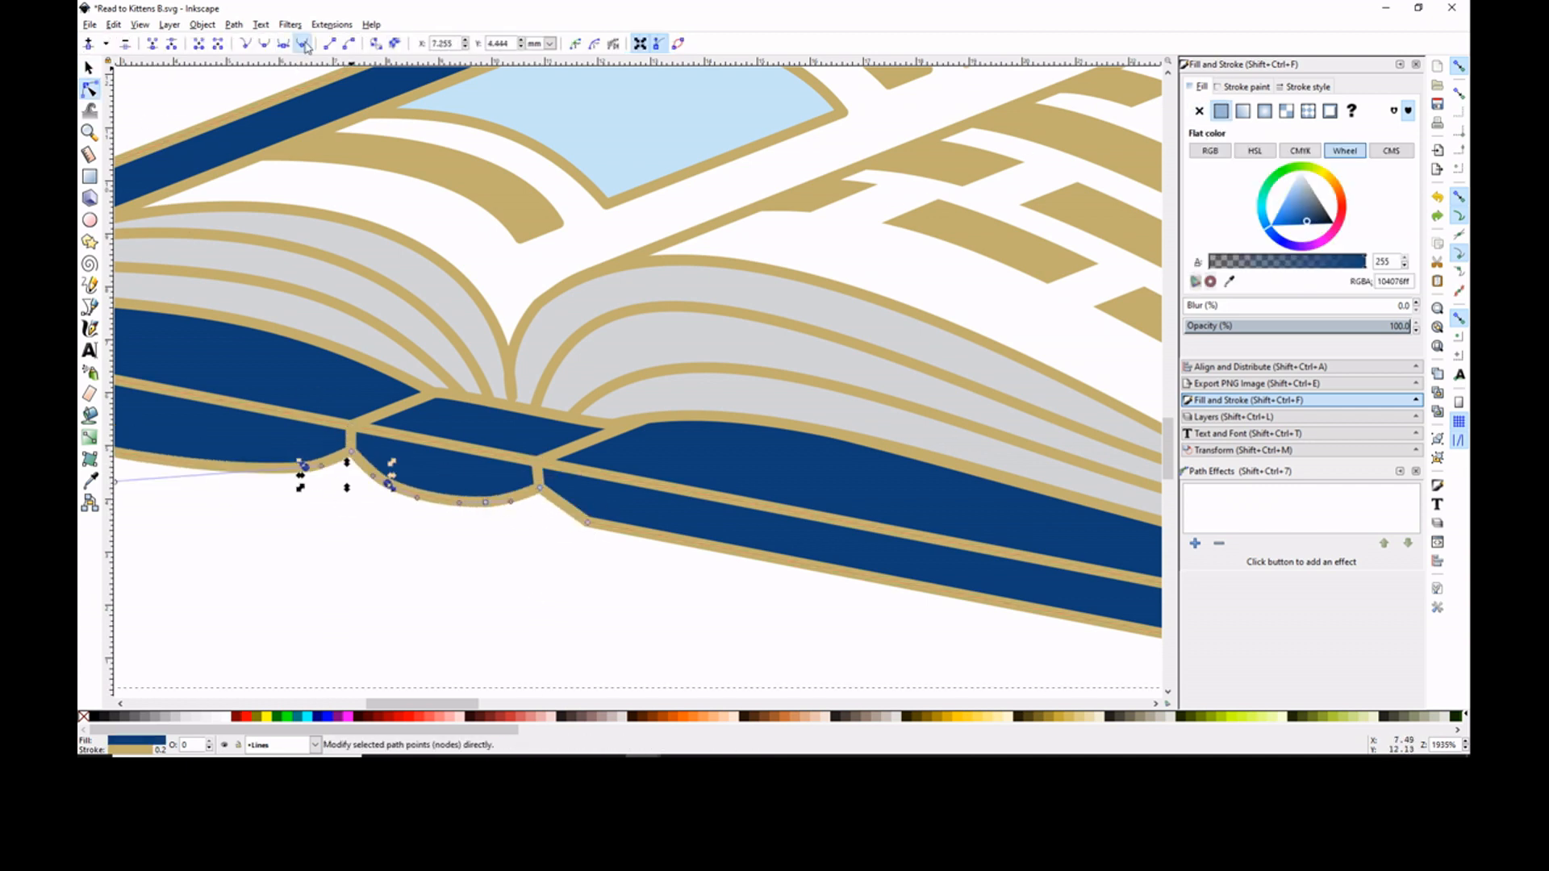
left_click(587, 523)
left_click(302, 43)
key("minus")
key("minus")
key("ctrl+z")
left_click(562, 459)
left_click(563, 485)
key("minus")
key("minus")
key("minus")
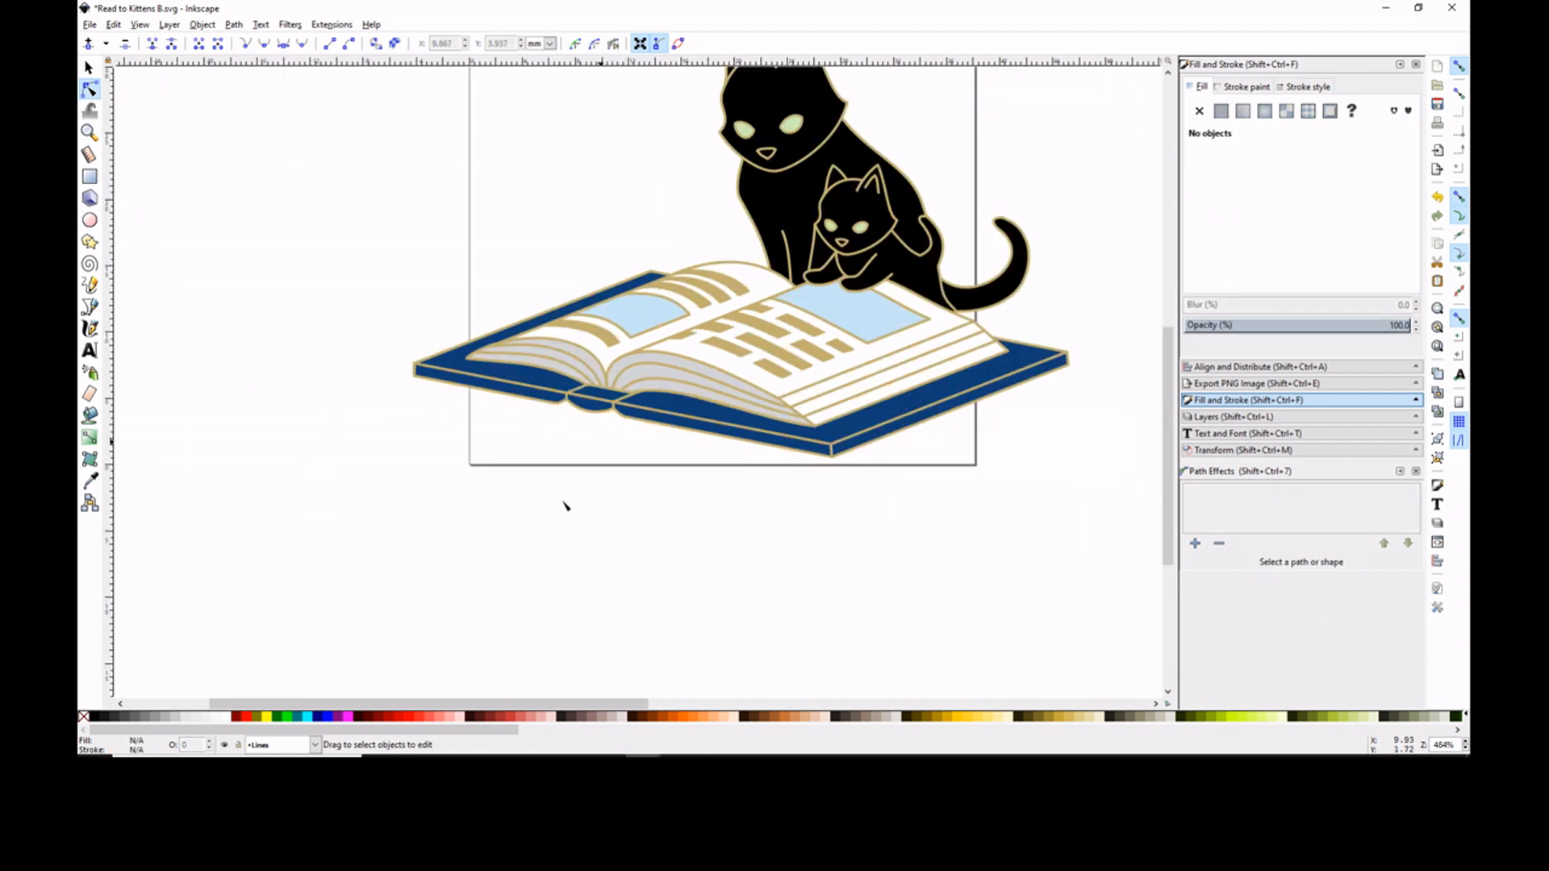
- Align the text "Adventure" with its light blue rectangle
left_click_drag(1167, 380, 1164, 327)
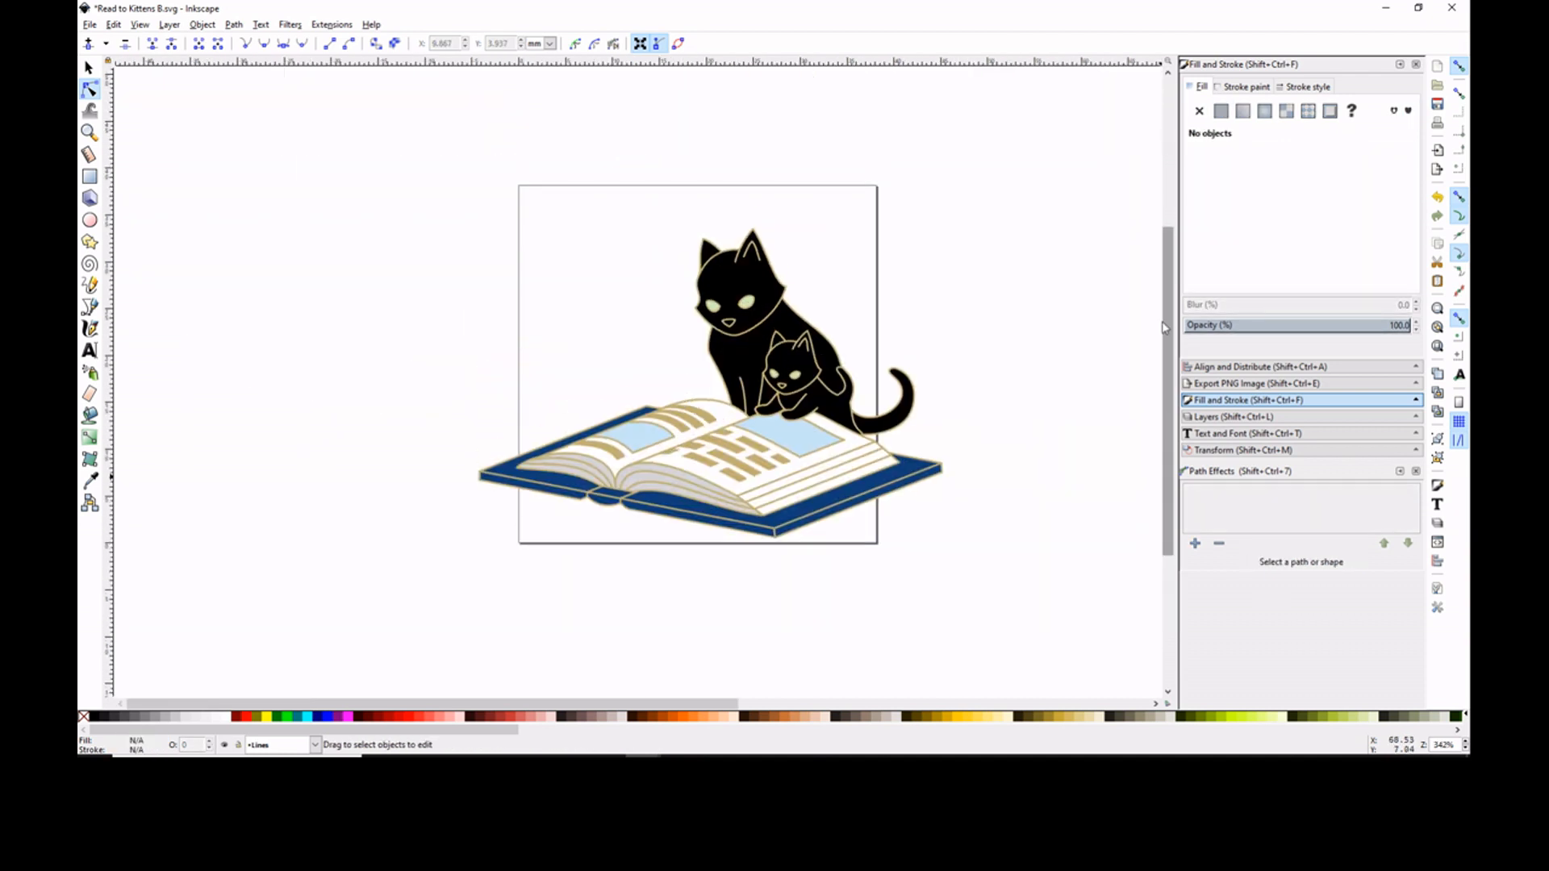
scroll(1164, 327, "right", 2)
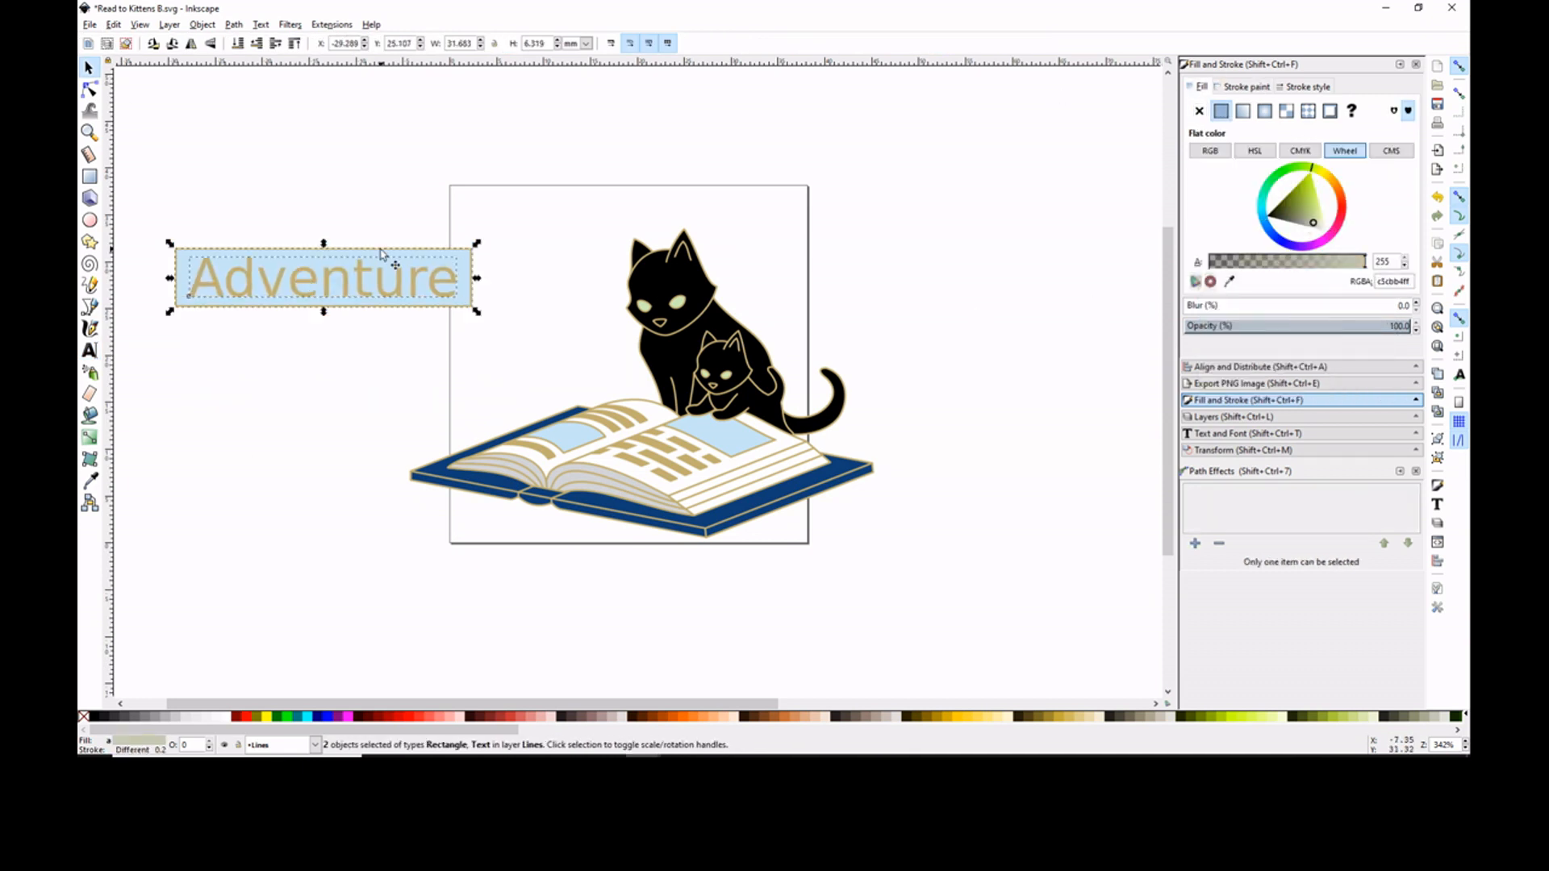
key("shift+ctrl+a")
left_click(1063, 168)
left_click(242, 249)
- Add a second rectangular panel and the text "awaits"
left_click(90, 176)
mouse_move(706, 537)
left_mouse_down()
mouse_move(873, 470)
mouse_move(476, 301)
left_mouse_up()
left_click(90, 68)
left_click_drag(555, 236, 556, 250)
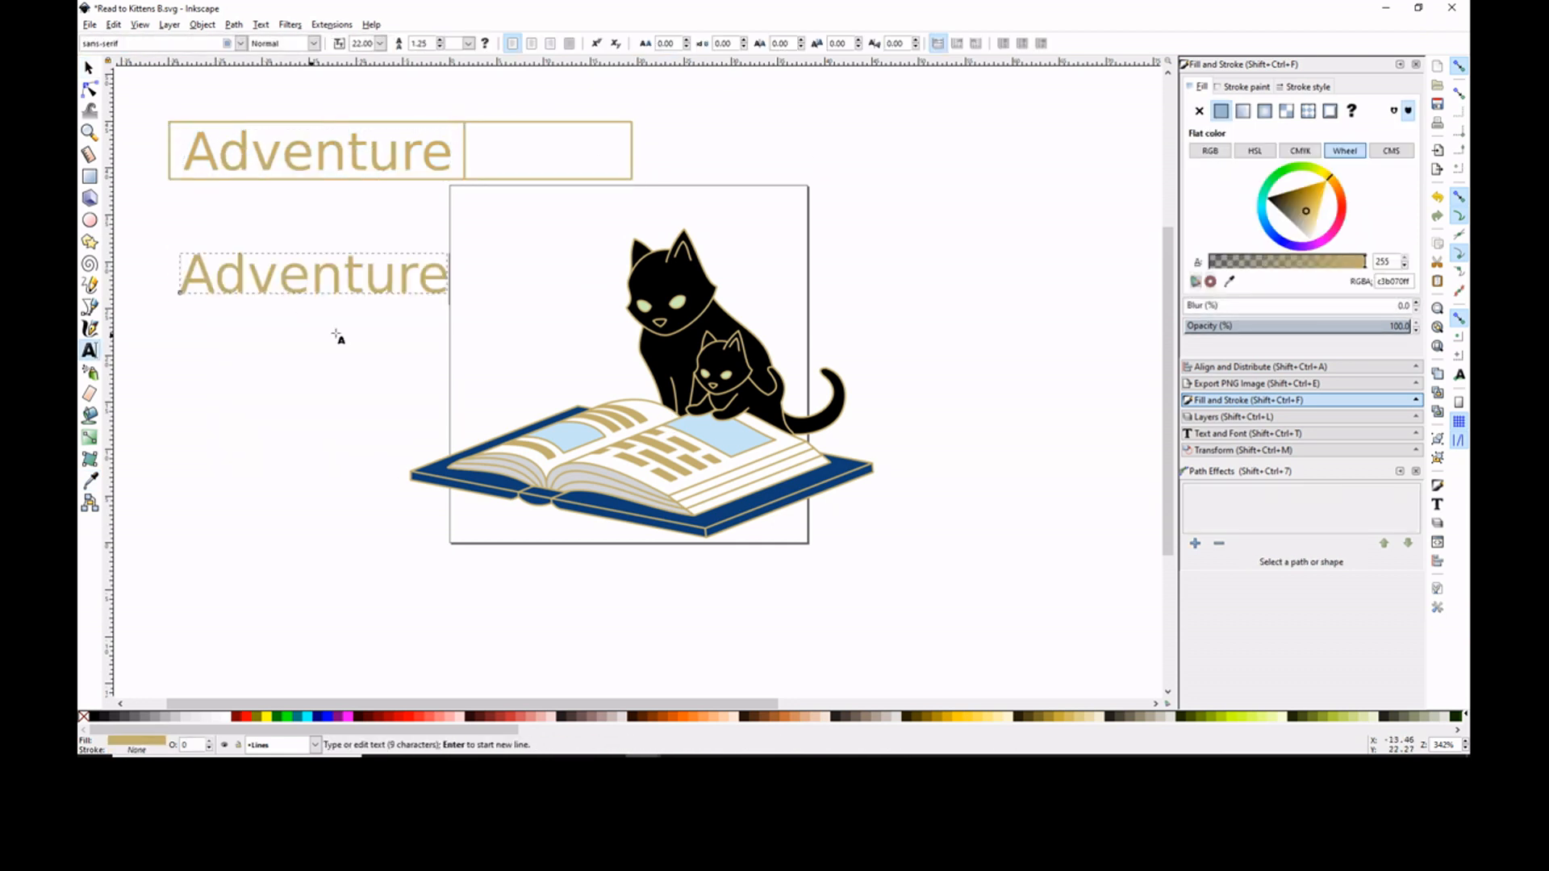
type("aawaits")
left_click(90, 68)
- Move "Adventure" above the artwork and group the text with its rectangle
left_click_drag(266, 272, 625, 154)
left_click(582, 179, "shift")
left_click(380, 155)
left_click(557, 155)
key("Escape")
left_click(440, 179)
left_click(440, 153, "shift")
key("ctrl+g")
- Place the "Adventure" panel beneath the cover's long front edge and skew it to follow that edge
left_click_drag(442, 153, 685, 569)
left_click(685, 569)
left_click_drag(558, 566, 696, 551)
left_click(425, 578)
left_click_drag(558, 566, 707, 567)
left_click_drag(405, 567, 407, 509)
- Group "awaits" with its rectangle, place it beneath the cover's short side and skew it to match the perspective
left_click(333, 470)
left_click_drag(435, 98, 645, 201)
key("ctrl+g")
left_click_drag(486, 155, 728, 570)
left_click_drag(790, 565, 707, 538)
left_click_drag(879, 565, 877, 502)
left_click(1026, 529)
left_click(845, 516)
left_click(681, 560, "shift")
left_click(1221, 112)
key("ctrl+z")
key("ctrl+z")
- Fill the "Adventure" panel with light gray and the "awaits" panel with light blue
left_click(89, 89)
left_click(549, 566)
left_click(791, 564, "shift")
left_click(1221, 111)
left_click(1229, 282)
left_click(1019, 380)
left_click(532, 513)
left_click_drag(1298, 186, 1293, 194)
left_click(882, 511)
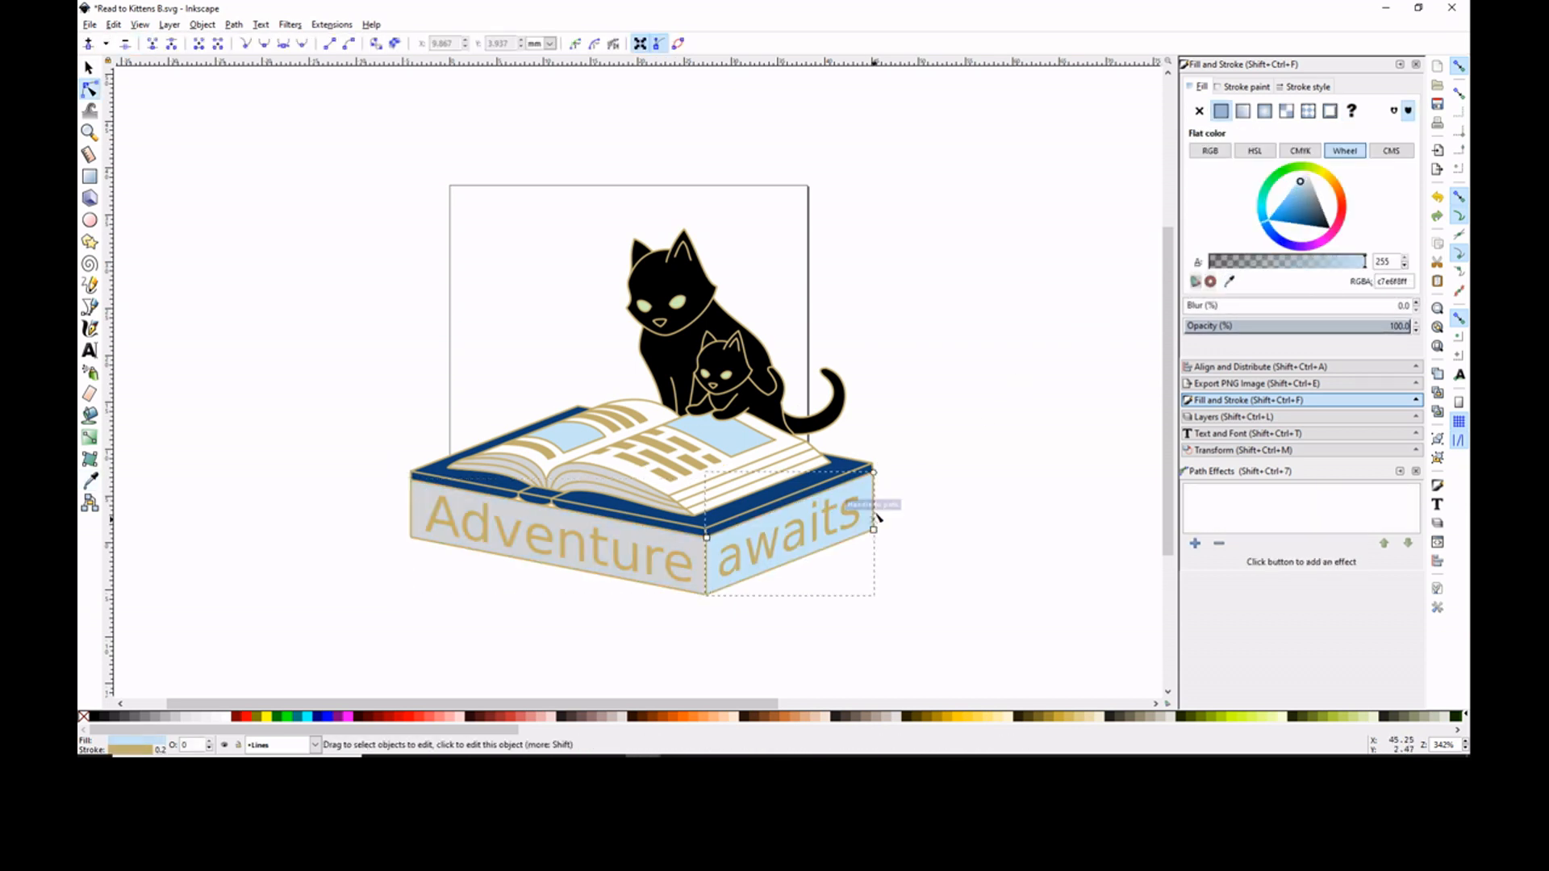
scroll(957, 336, "down", 3)
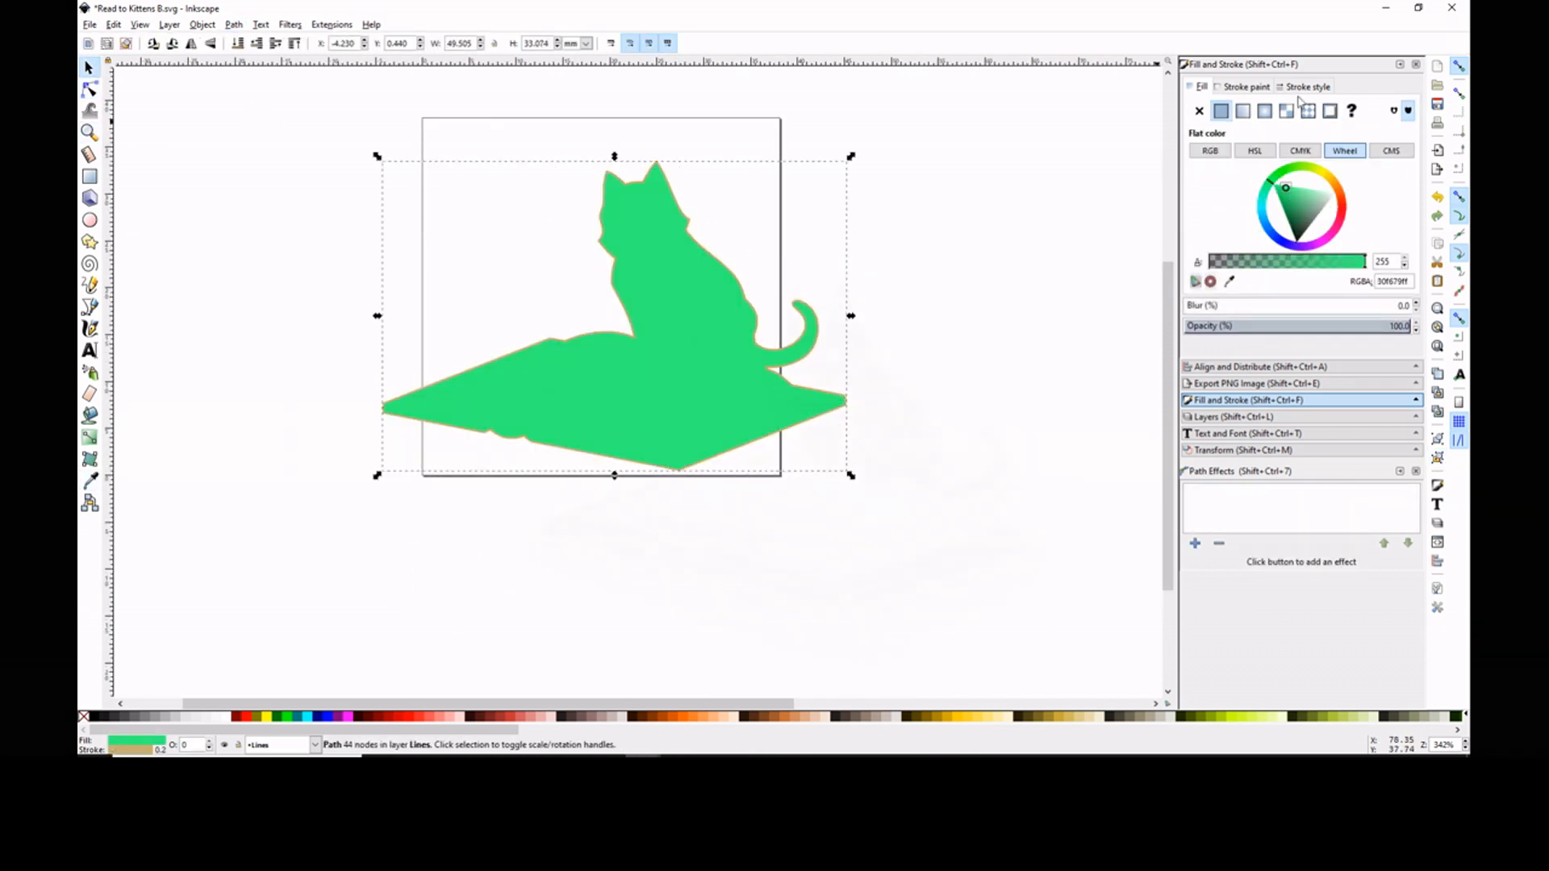